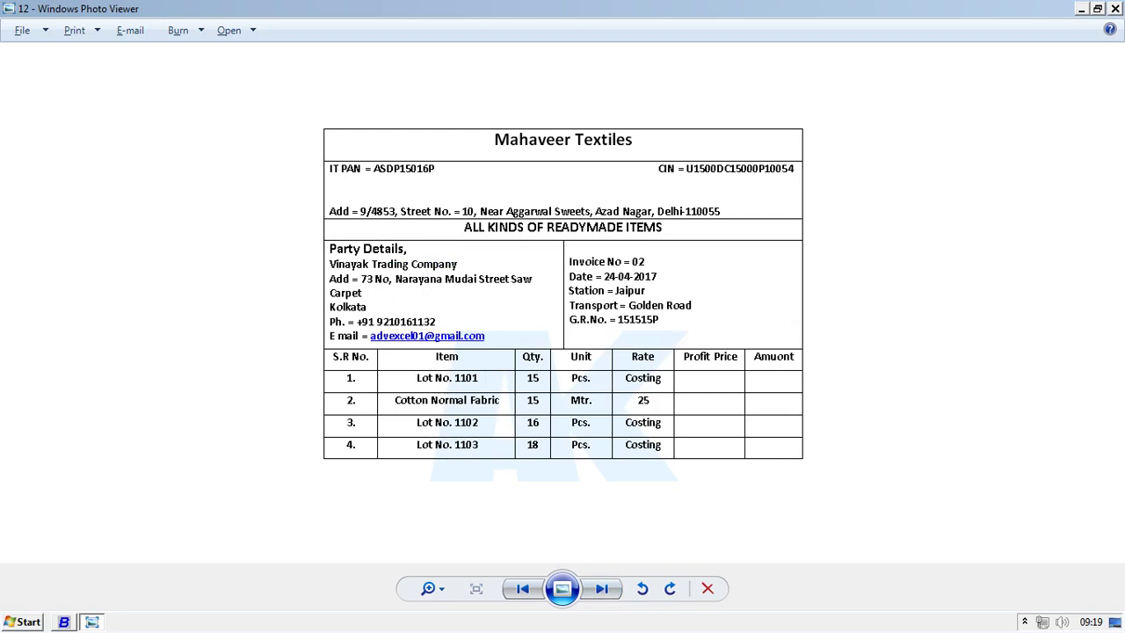
Enter quantity 15 and price 25 for the COTTON FEBRIC line of the sales voucher in Busy.
{"action": "key", "text": "alt+Tab"}
{"action": "key", "text": "alt+Tab"}
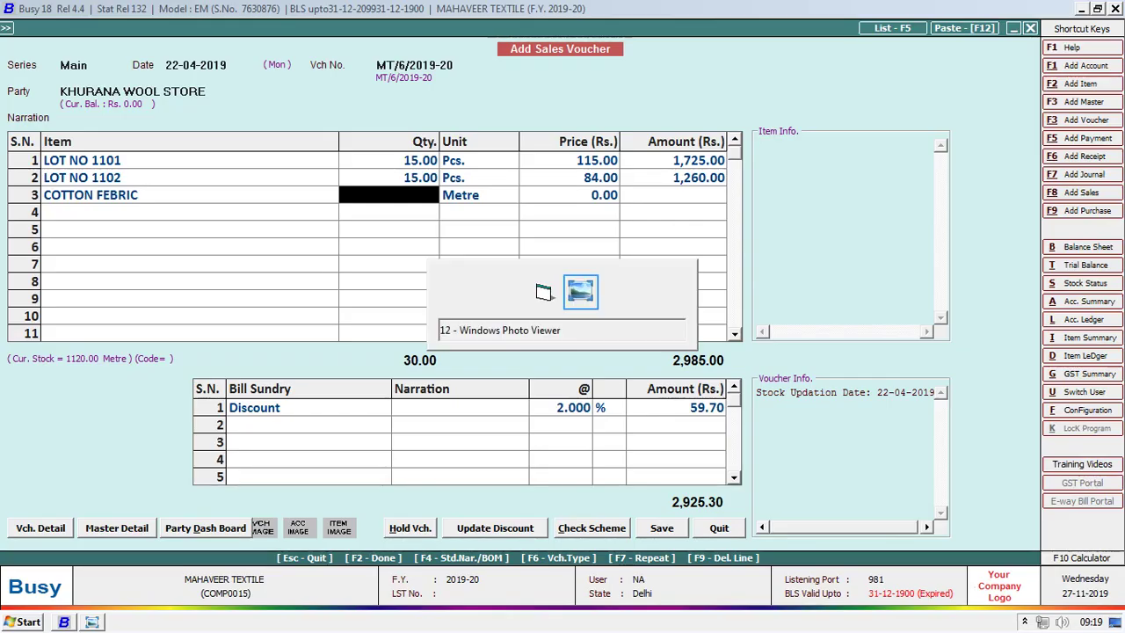
{"action": "key", "text": "alt+Tab"}
{"action": "type", "text": "15"}
{"action": "key", "text": "Return"}
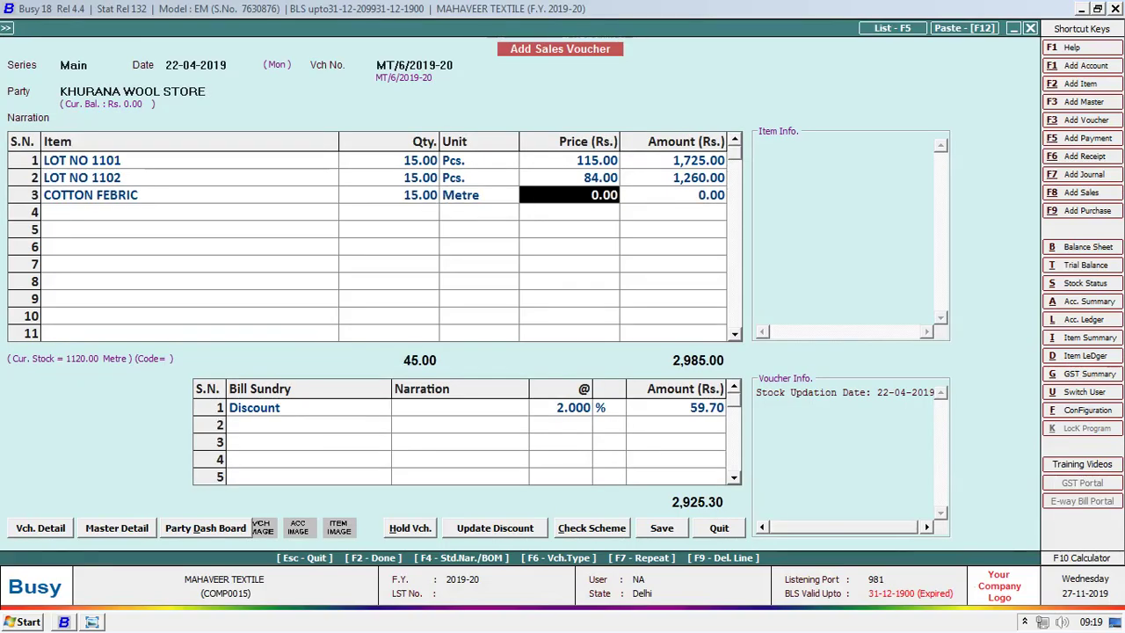
{"action": "type", "text": "25"}
{"action": "key", "text": "Return"}
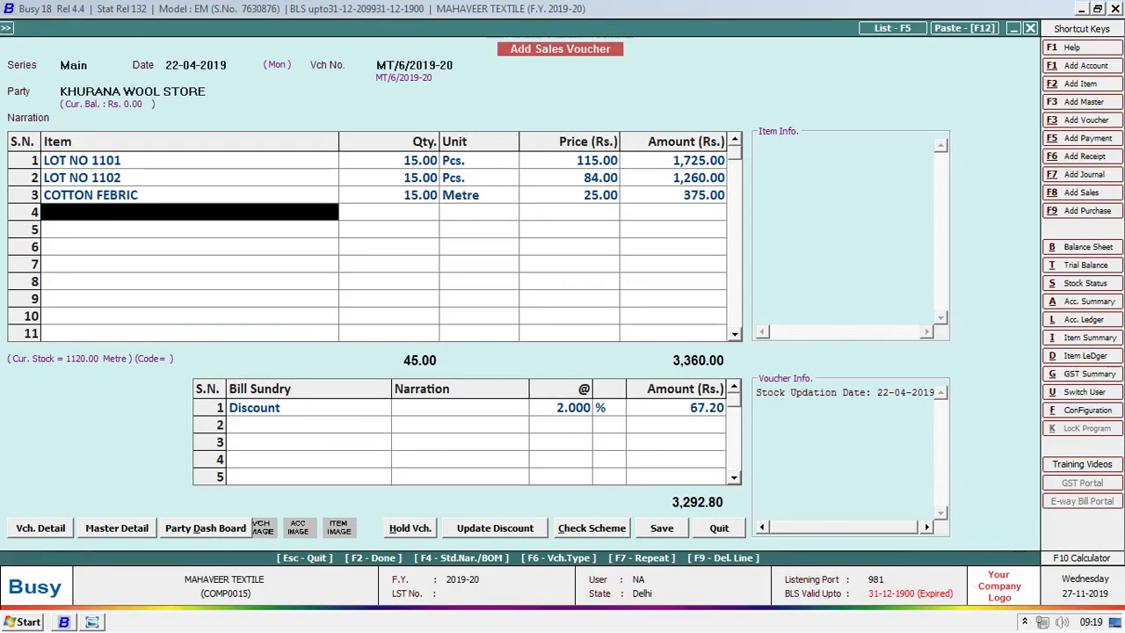
Check the source invoices in Windows Photo Viewer and save the Khurana Wool Store sales voucher in Busy without printing it.
{"action": "key", "text": "alt+Tab"}
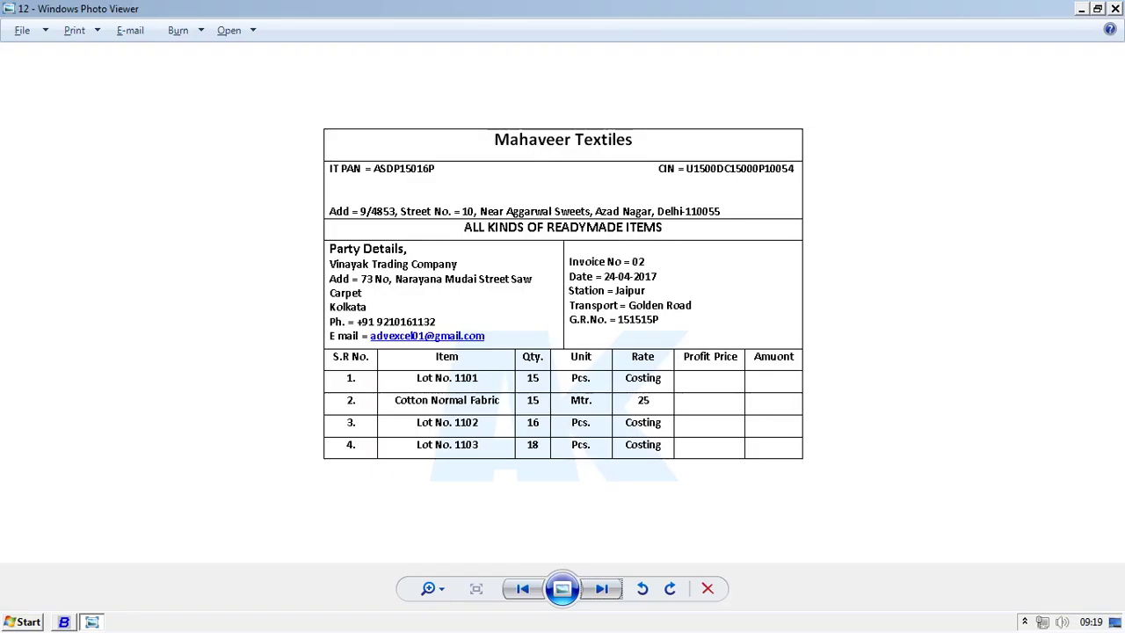
{"action": "key", "text": "alt+Tab"}
{"action": "key", "text": "alt+Tab"}
{"action": "key", "text": "Left"}
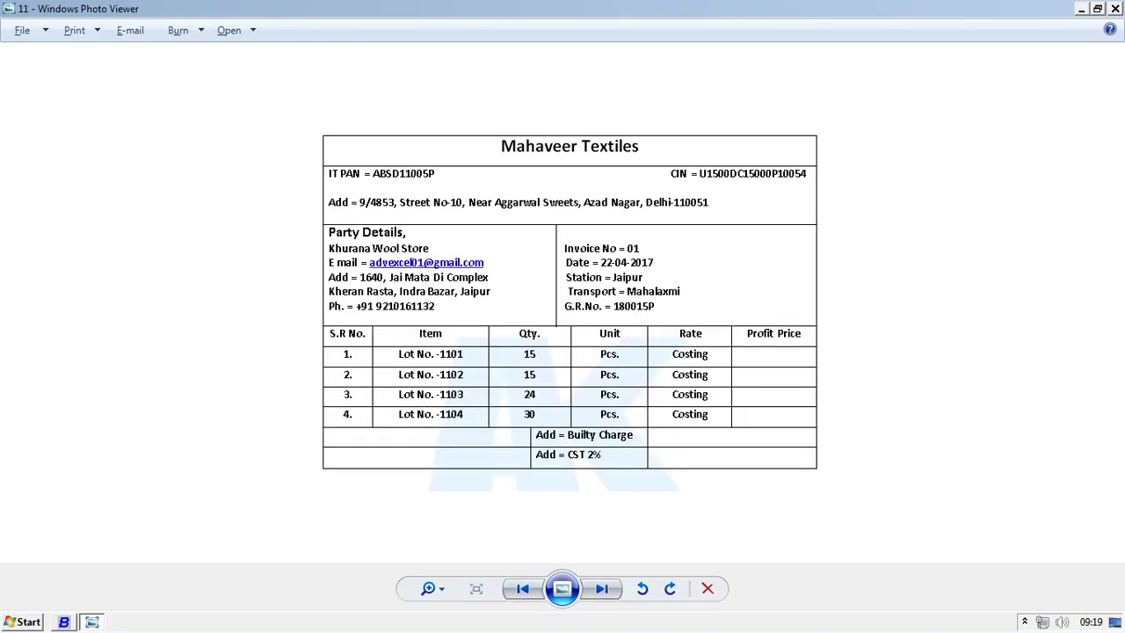
{"action": "key", "text": "alt+Tab"}
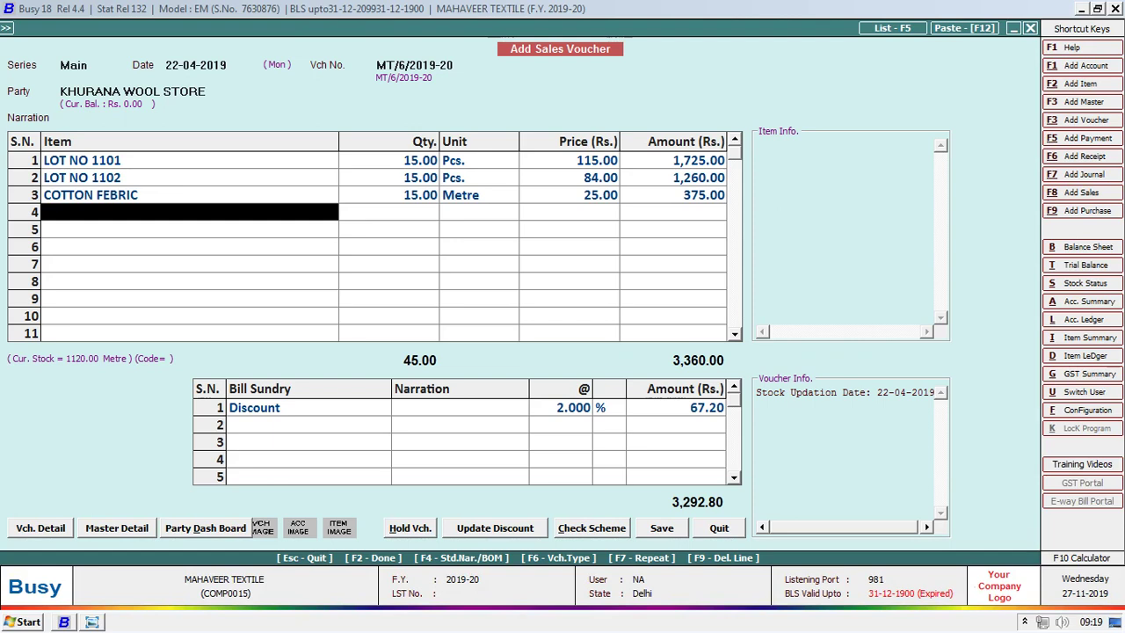
{"action": "key", "text": "Return"}
{"action": "key", "text": "F2"}
{"action": "key", "text": "Return"}
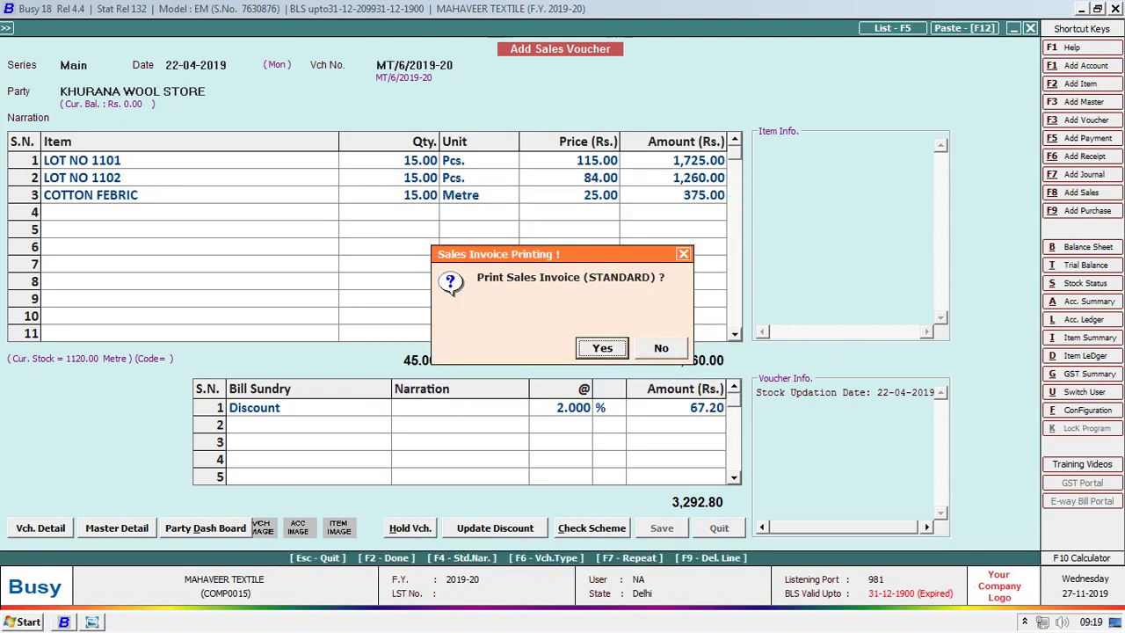
{"action": "key", "text": "Right"}
{"action": "key", "text": "Return"}
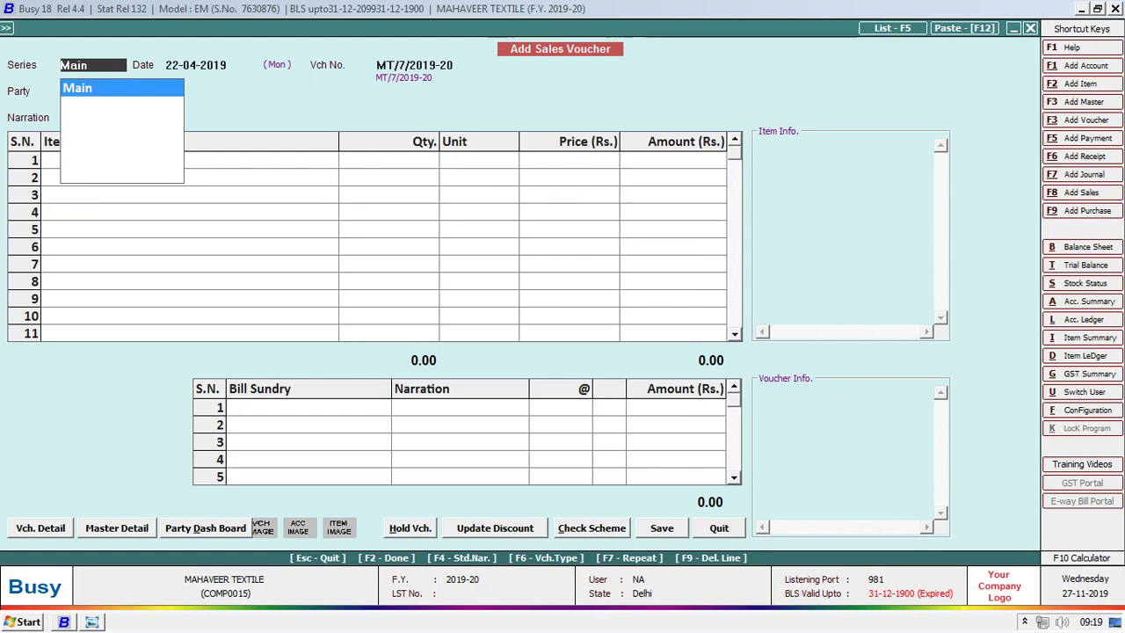
{"action": "key", "text": "Escape"}
{"action": "key", "text": "Escape"}
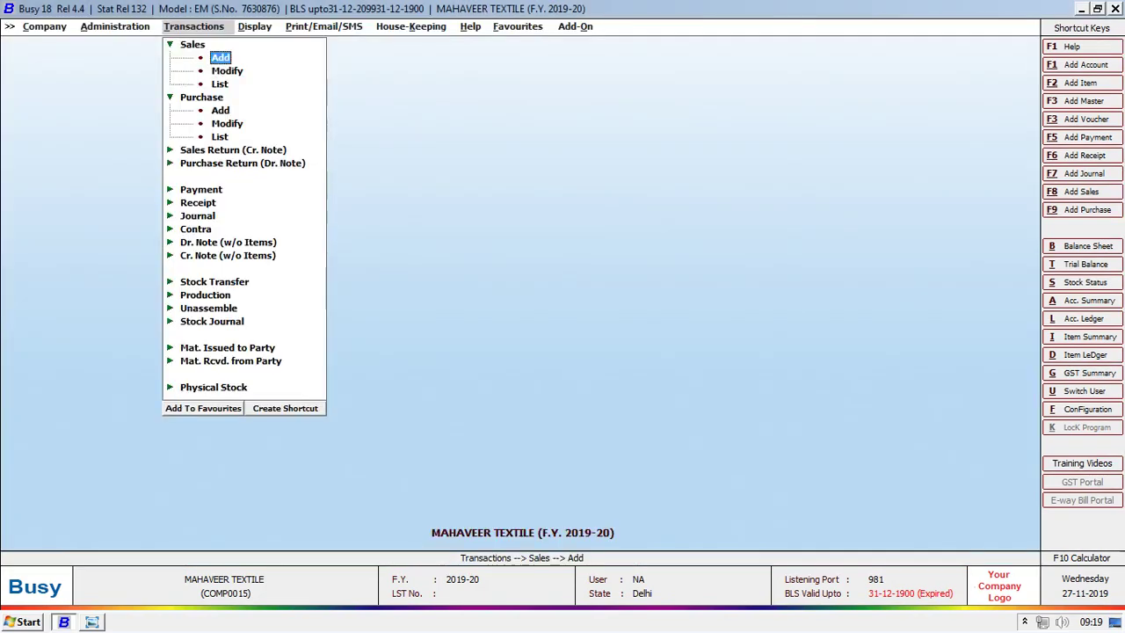
Switch to Windows Photo Viewer and bring up the Cash Book image.
{"action": "key", "text": "alt+Tab"}
{"action": "key", "text": "Right"}
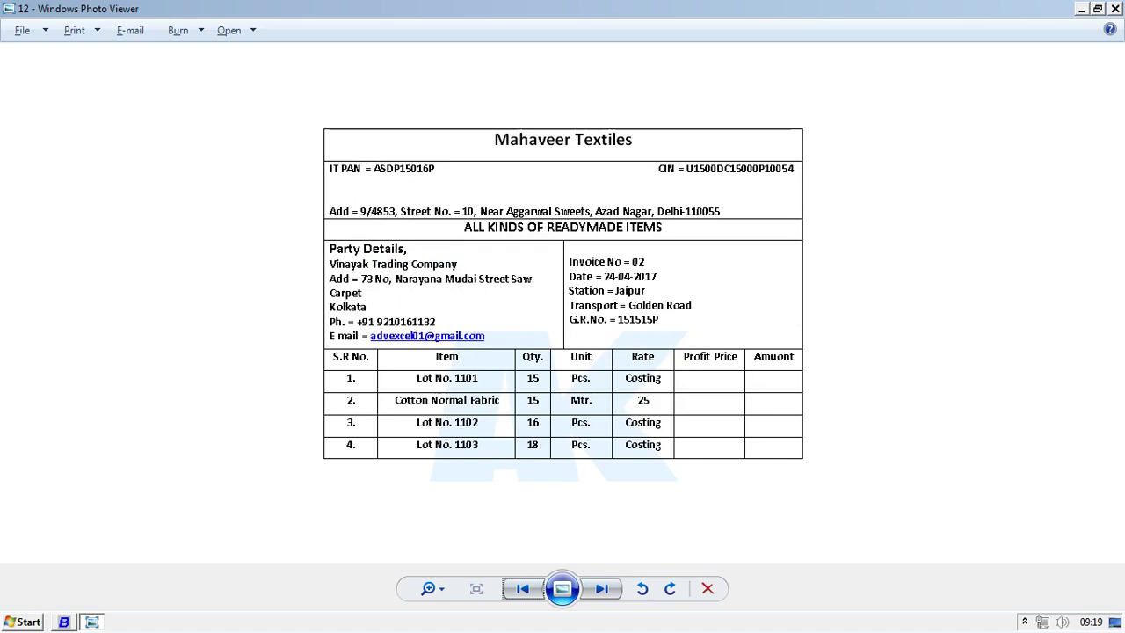
{"action": "key", "text": "Right"}
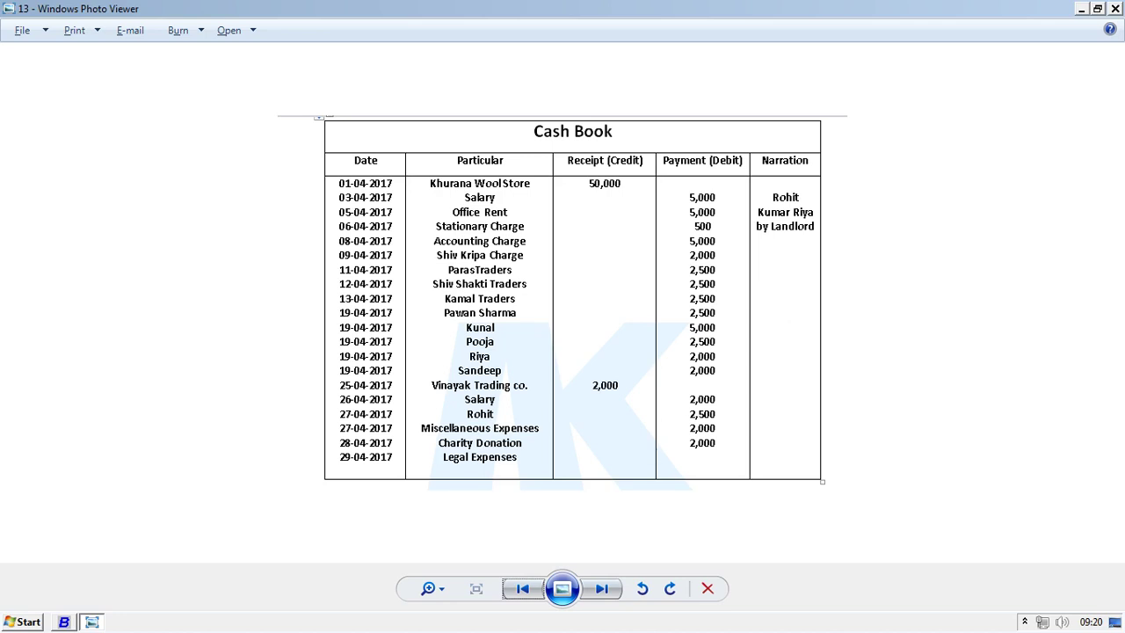
Switch back to Busy and start a new receipt voucher in the Main series.
{"action": "key", "text": "alt+Tab"}
{"action": "key", "text": "Left"}
{"action": "key", "text": "Down"}
{"action": "key", "text": "Down"}
{"action": "key", "text": "Down"}
{"action": "key", "text": "Down"}
{"action": "key", "text": "Down"}
{"action": "key", "text": "Return"}
{"action": "key", "text": "Return"}
{"action": "key", "text": "Return"}
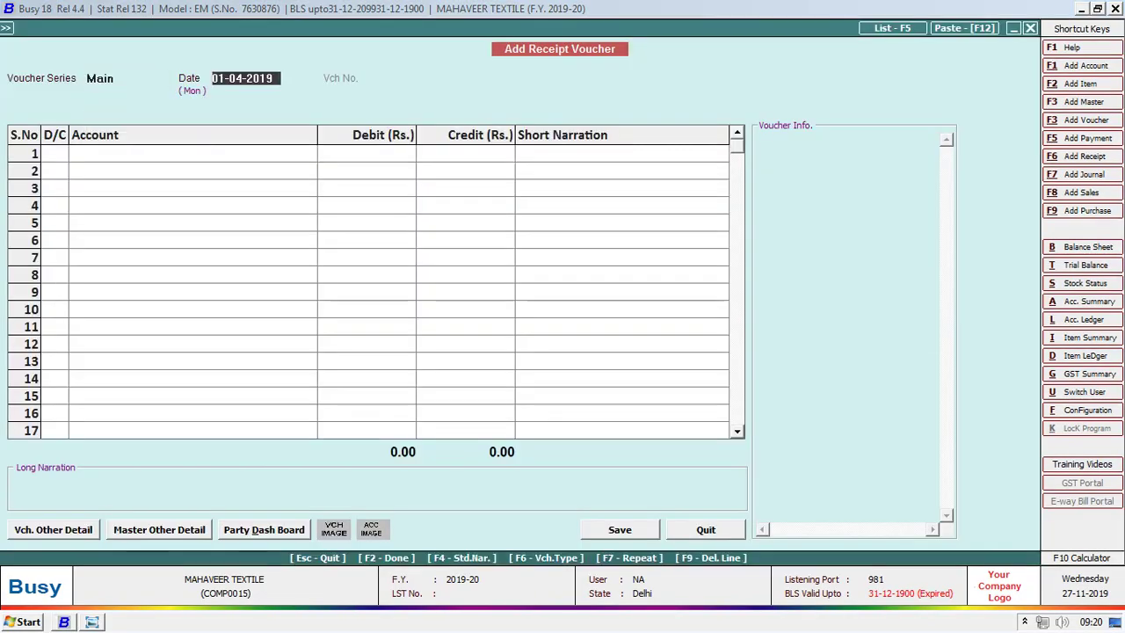
Keep the voucher date 01-04-2019 and credit KHURANA WOOL STORE with 50,000, following the Cash Book image.
{"action": "key", "text": "alt+Tab"}
{"action": "key", "text": "alt+Tab"}
{"action": "key", "text": "Return"}
{"action": "key", "text": "Return"}
{"action": "type", "text": "KHURANA WOOL STORE"}
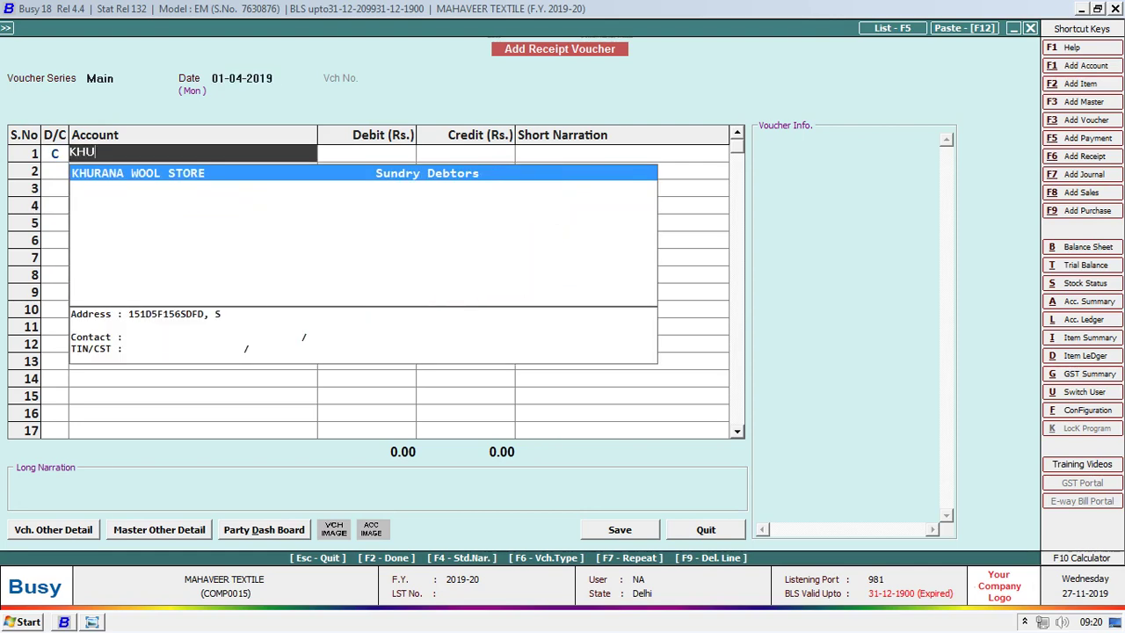
{"action": "key", "text": "Return"}
{"action": "key", "text": "alt+Tab"}
{"action": "key", "text": "alt+Tab"}
{"action": "type", "text": "5000"}
{"action": "key", "text": "Return"}
{"action": "key", "text": "shift+Tab"}
{"action": "type", "text": "50,000"}
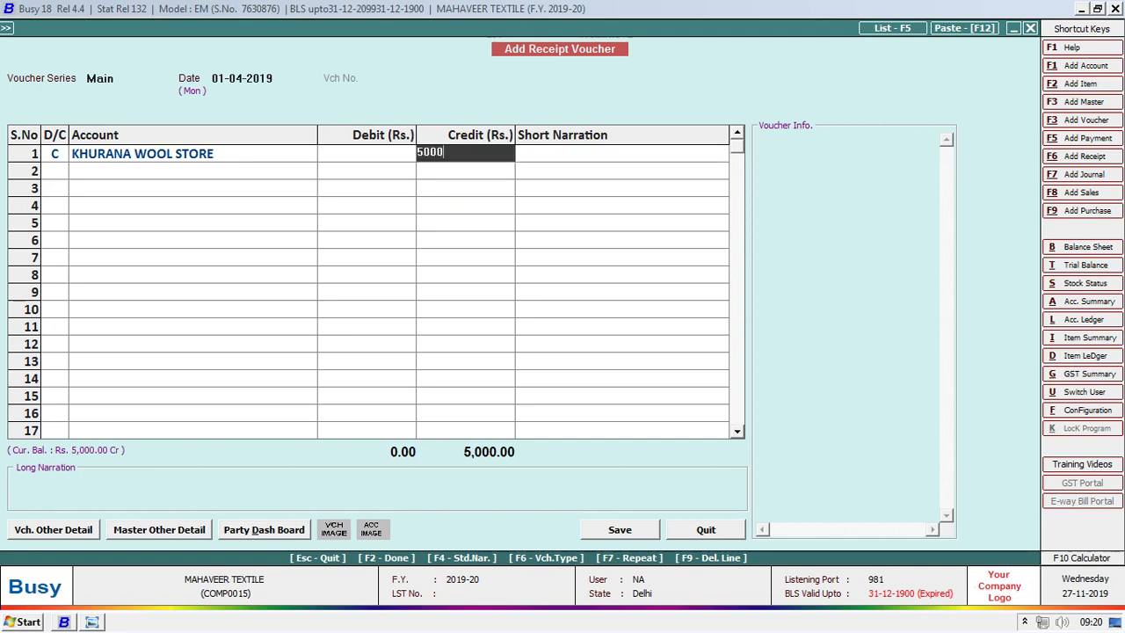
Debit the Cash account on the second line and save the receipt voucher.
{"action": "key", "text": "Return"}
{"action": "key", "text": "Return"}
{"action": "key", "text": "Return"}
{"action": "type", "text": "CA"}
{"action": "key", "text": "Return"}
{"action": "key", "text": "Return"}
{"action": "key", "text": "Return"}
{"action": "key", "text": "Return"}
{"action": "key", "text": "Return"}
Bring up the Bank Book (PNB Bank) image in Windows Photo Viewer and close the blank receipt voucher in Busy.
{"action": "key", "text": "alt+Tab"}
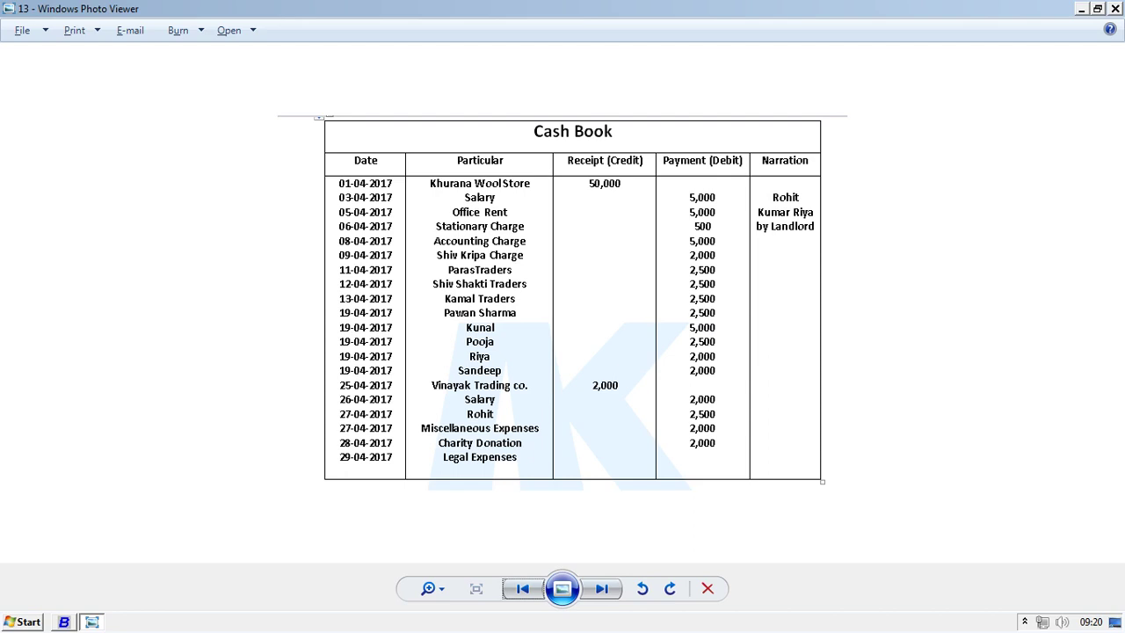
{"action": "key", "text": "Right"}
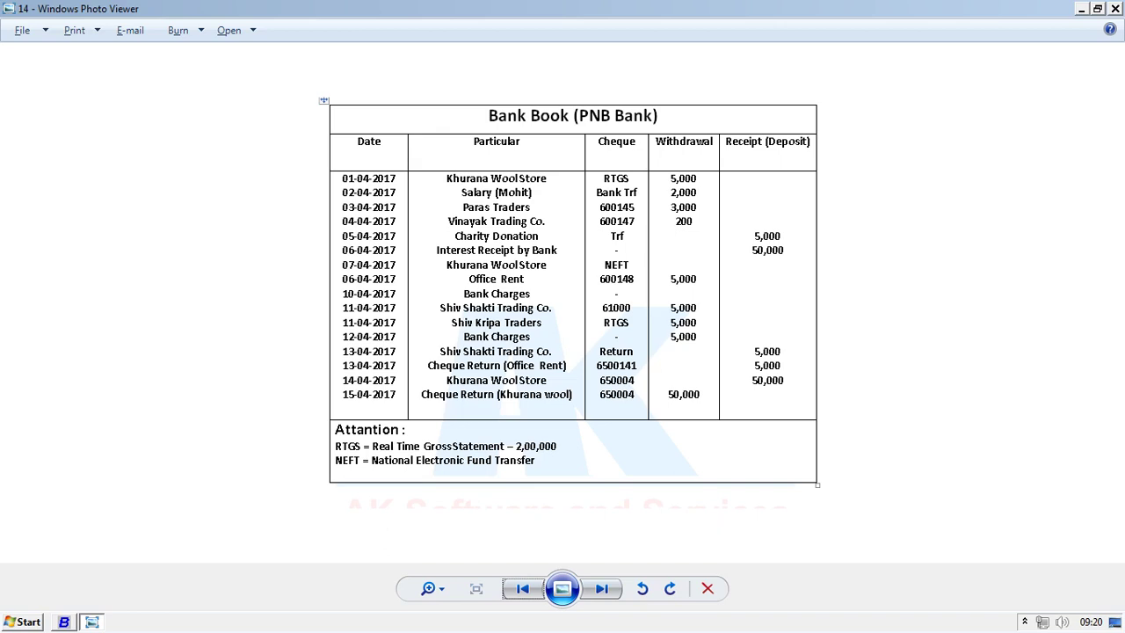
{"action": "key", "text": "alt+Tab"}
{"action": "key", "text": "Escape"}
{"action": "key", "text": "Escape"}
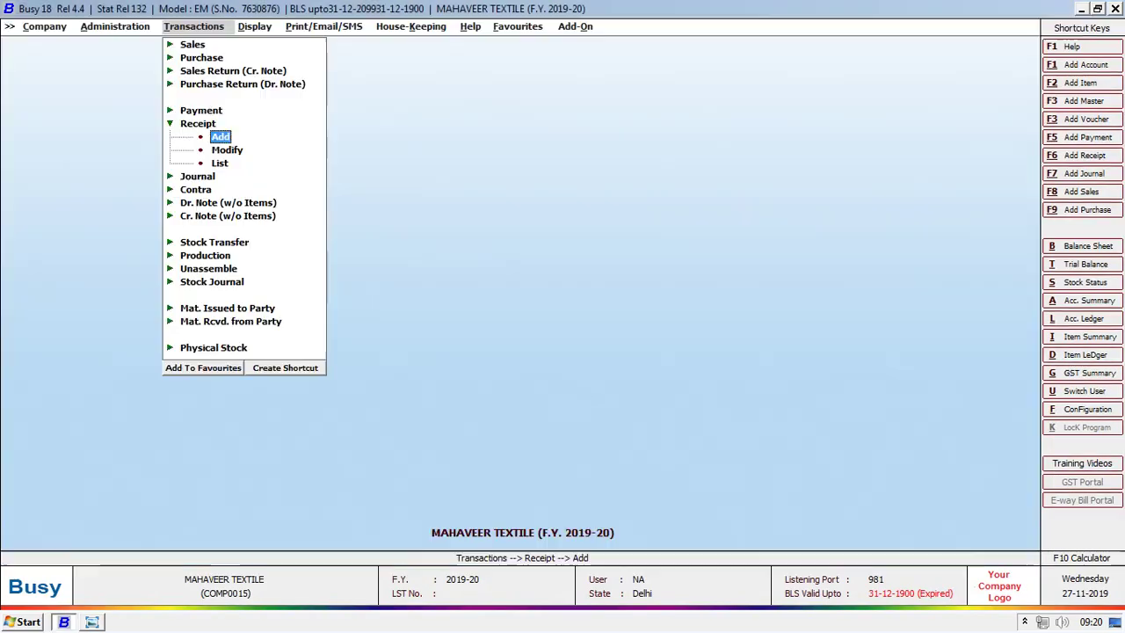
Open the Accounts section of the Features / Options configuration.
{"action": "key", "text": "Escape"}
{"action": "key", "text": "Left"}
{"action": "key", "text": "Return"}
{"action": "key", "text": "Return"}
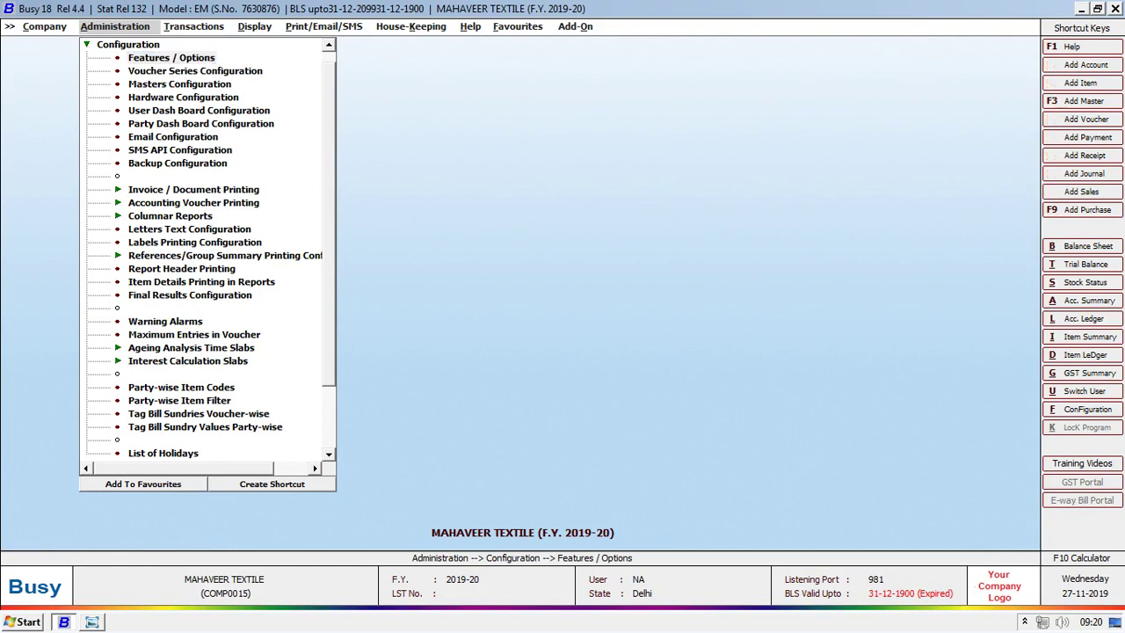
{"action": "key", "text": "Down"}
{"action": "key", "text": "Down"}
{"action": "key", "text": "Down"}
{"action": "key", "text": "Down"}
{"action": "key", "text": "Up"}
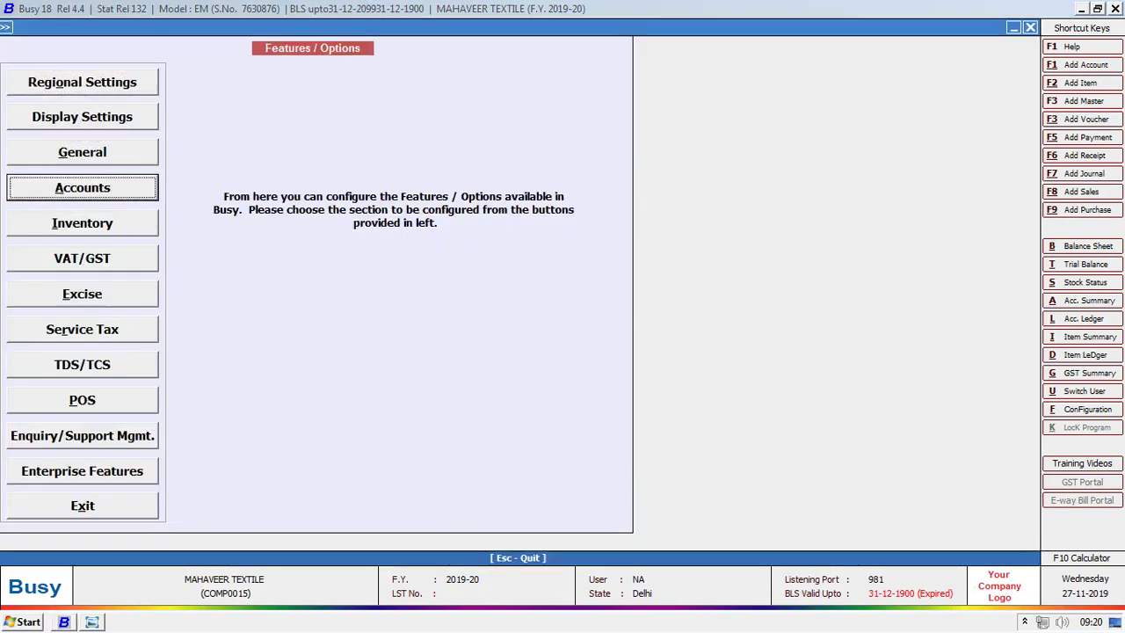
{"action": "key", "text": "Return"}
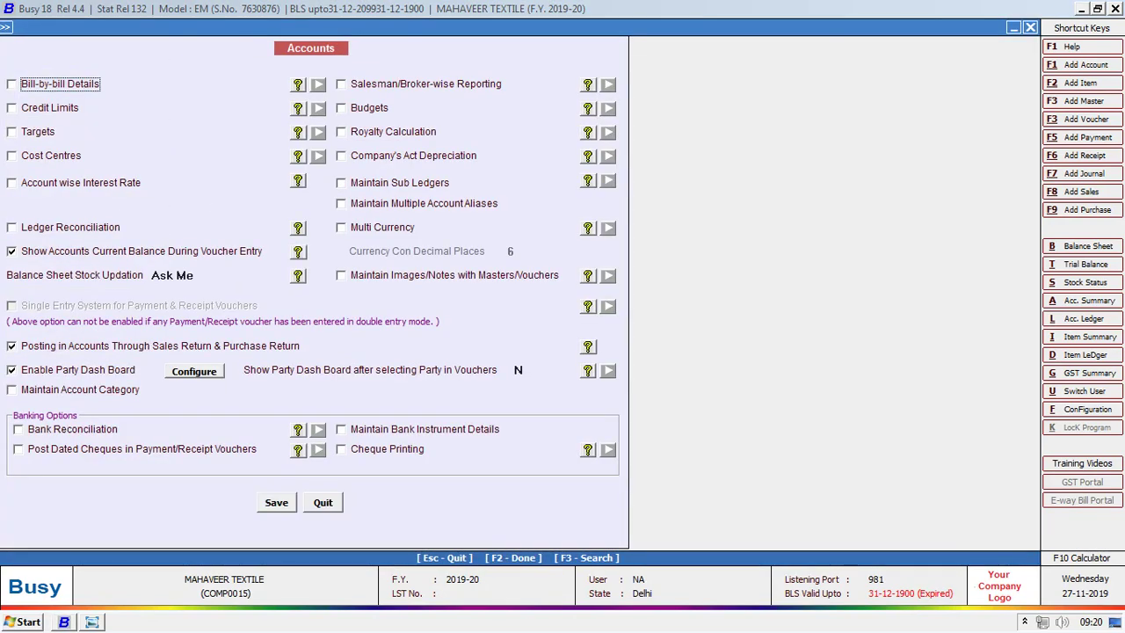
Enable Bank Reconciliation and Maintain Bank Instrument Details, and save the Accounts options.
{"action": "left_click", "coordinate": [72, 429]}
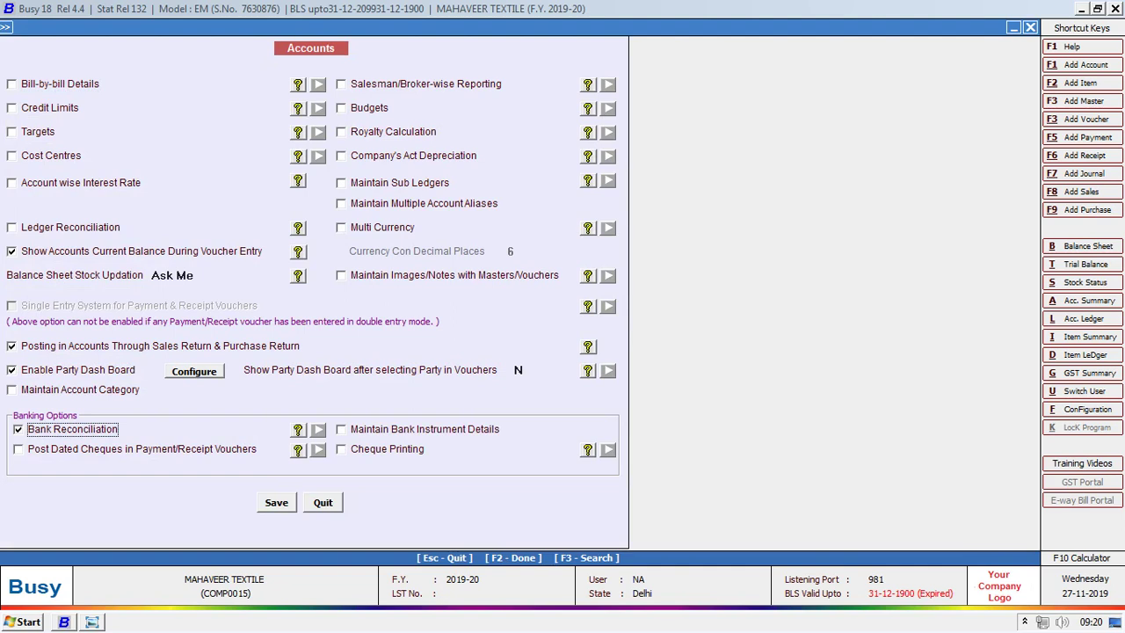
{"action": "left_click", "coordinate": [341, 429]}
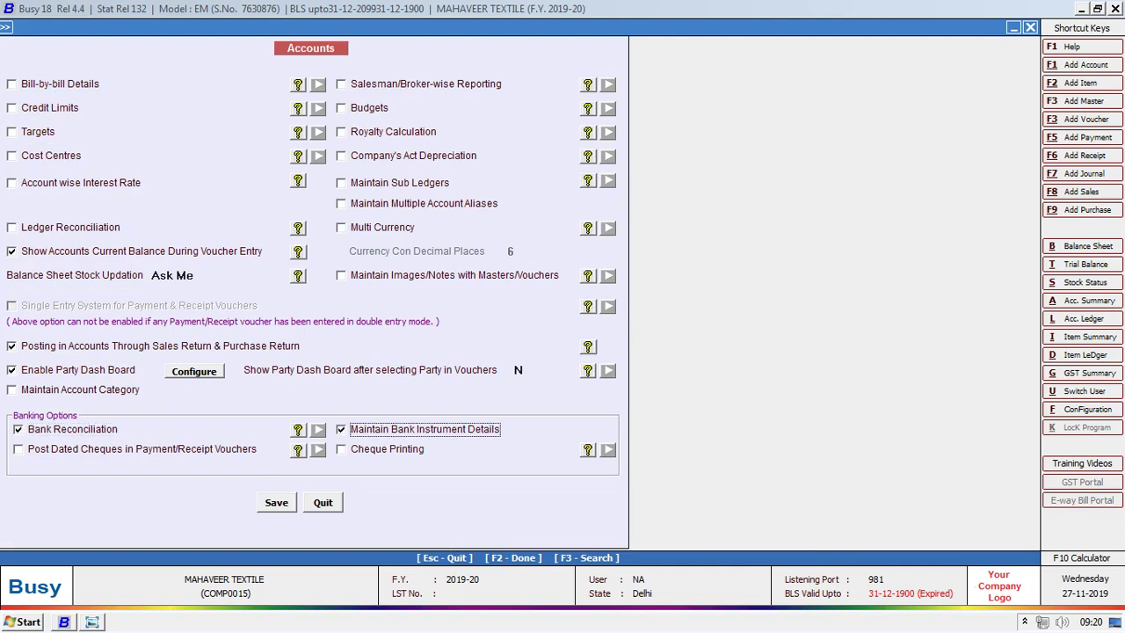
{"action": "key", "text": "F2"}
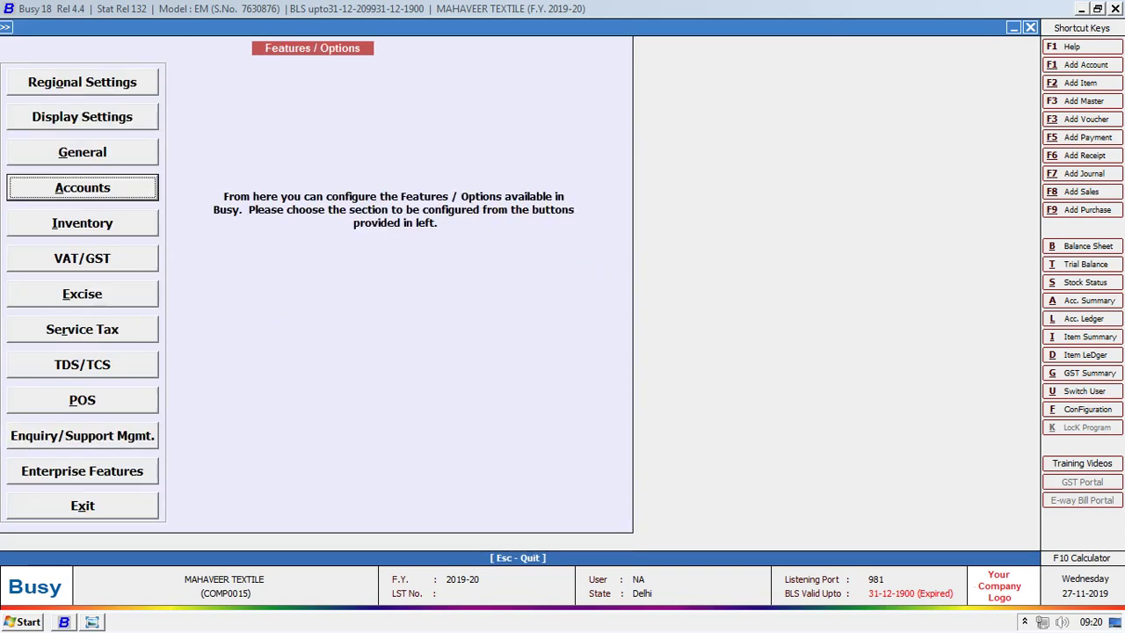
{"action": "key", "text": "Escape"}
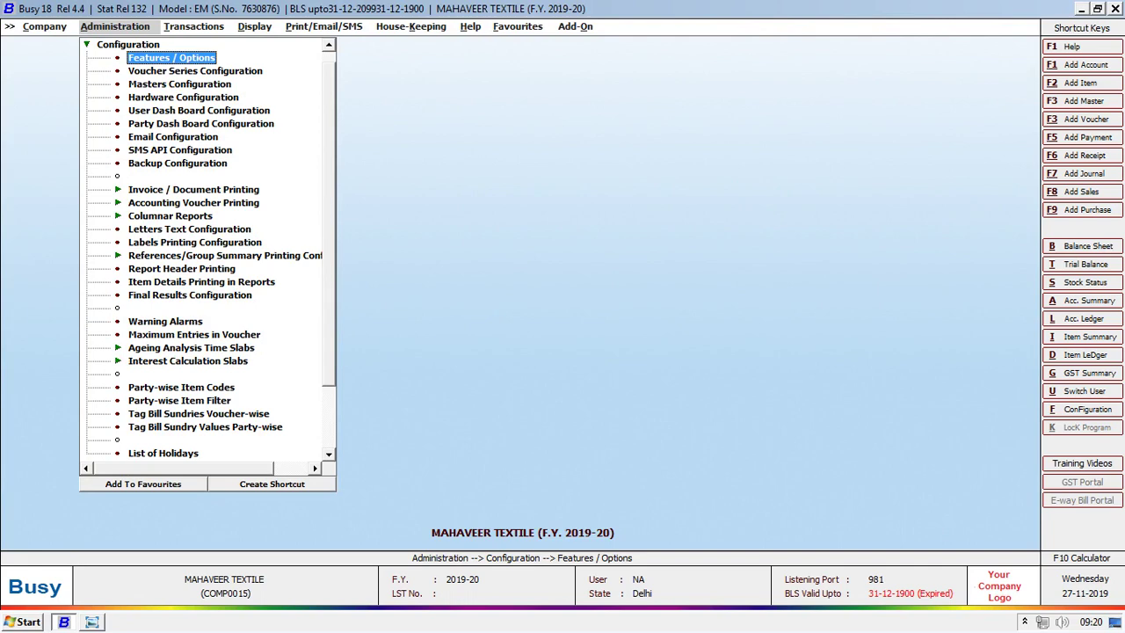
Start a new receipt voucher dated 01-04-2019 with a credit entry on line 1, consulting the Bank Book image.
{"action": "key", "text": "Escape"}
{"action": "key", "text": "Right"}
{"action": "key", "text": "Down"}
{"action": "key", "text": "Down"}
{"action": "key", "text": "Down"}
{"action": "key", "text": "Down"}
{"action": "key", "text": "Down"}
{"action": "key", "text": "Right"}
{"action": "key", "text": "Return"}
{"action": "key", "text": "Return"}
{"action": "key", "text": "alt+Tab"}
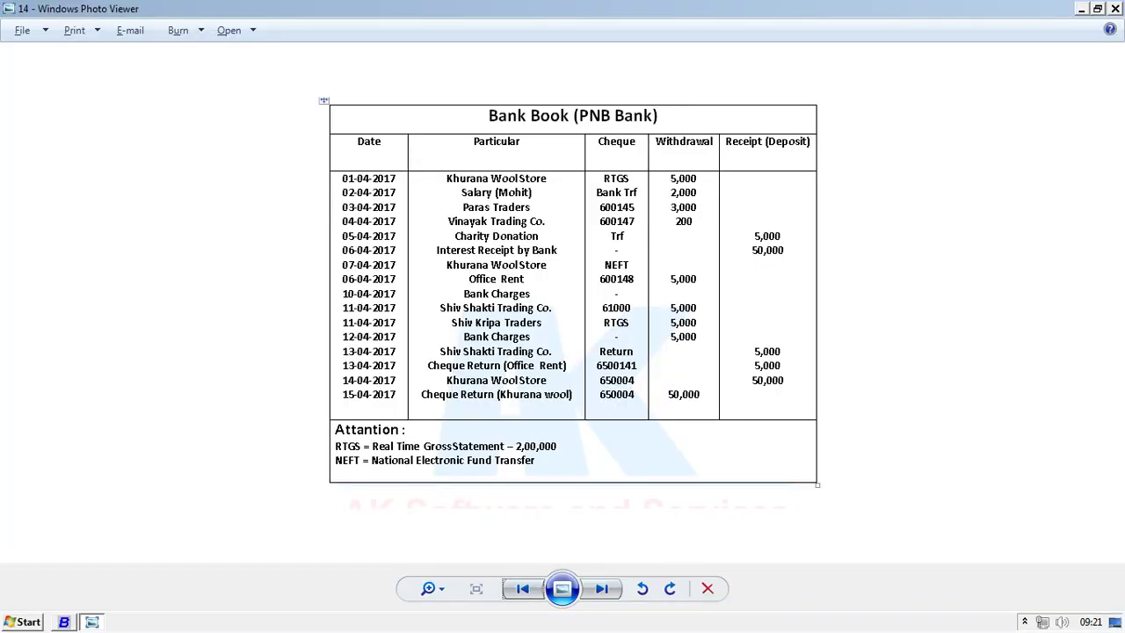
{"action": "key", "text": "alt+Tab"}
{"action": "key", "text": "Return"}
{"action": "key", "text": "Return"}
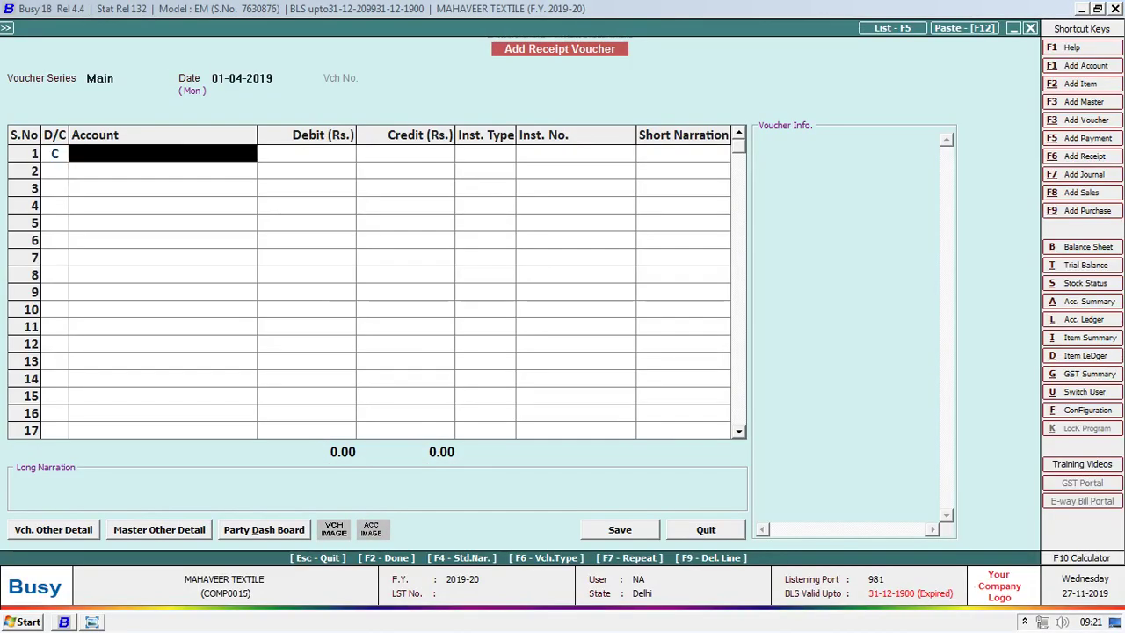
Credit KHURANA WOOL STORE with 5,000 using instrument type NEFT and leave the instrument number and narration blank.
{"action": "type", "text": "khura"}
{"action": "key", "text": "Return"}
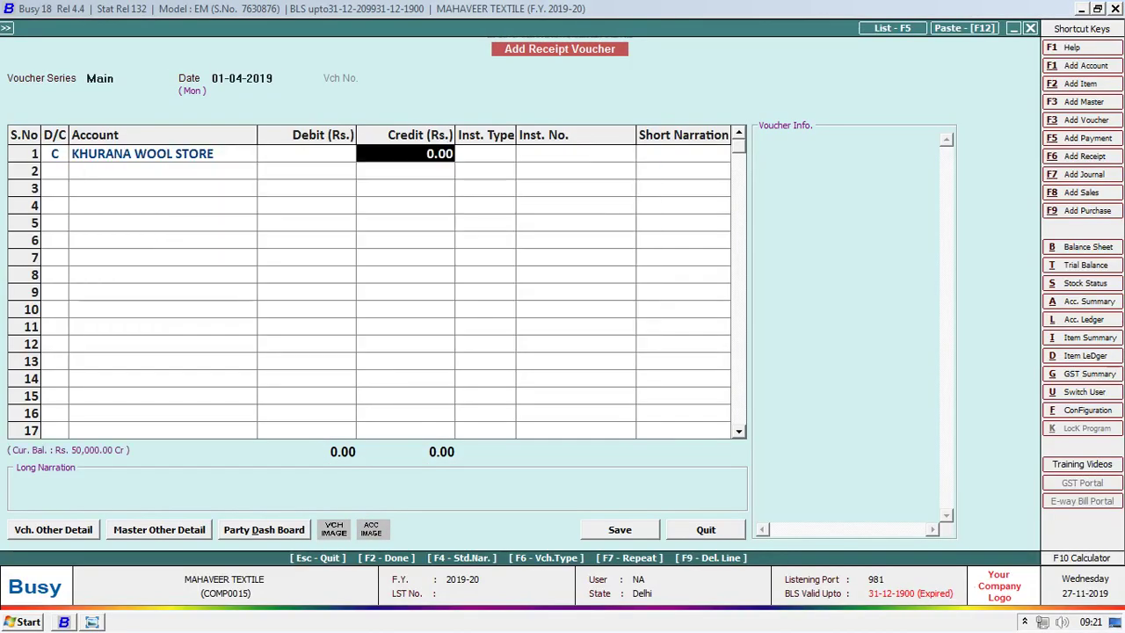
{"action": "key", "text": "alt+Tab"}
{"action": "key", "text": "alt+Tab"}
{"action": "type", "text": "5000"}
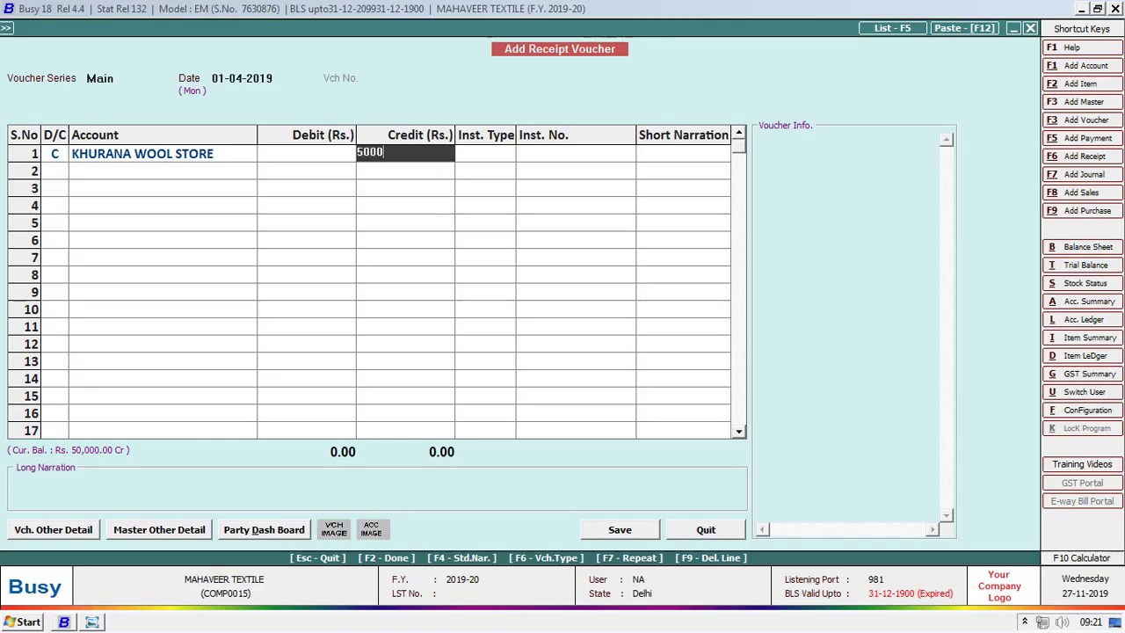
{"action": "key", "text": "Return"}
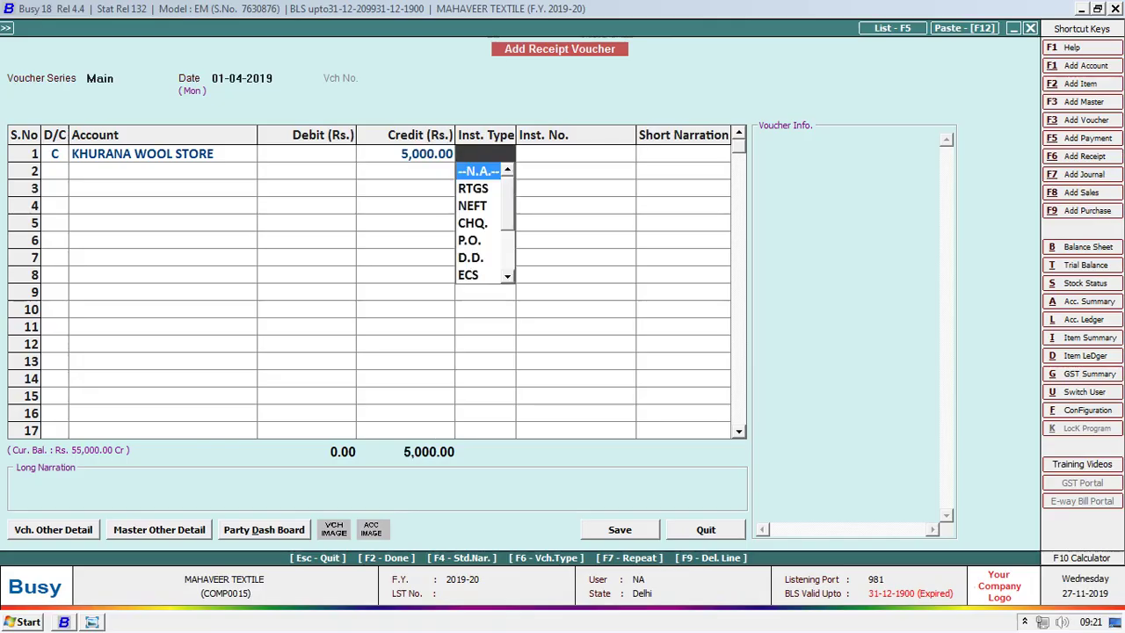
{"action": "type", "text": "ne"}
{"action": "key", "text": "Return"}
{"action": "key", "text": "Return"}
{"action": "key", "text": "Return"}
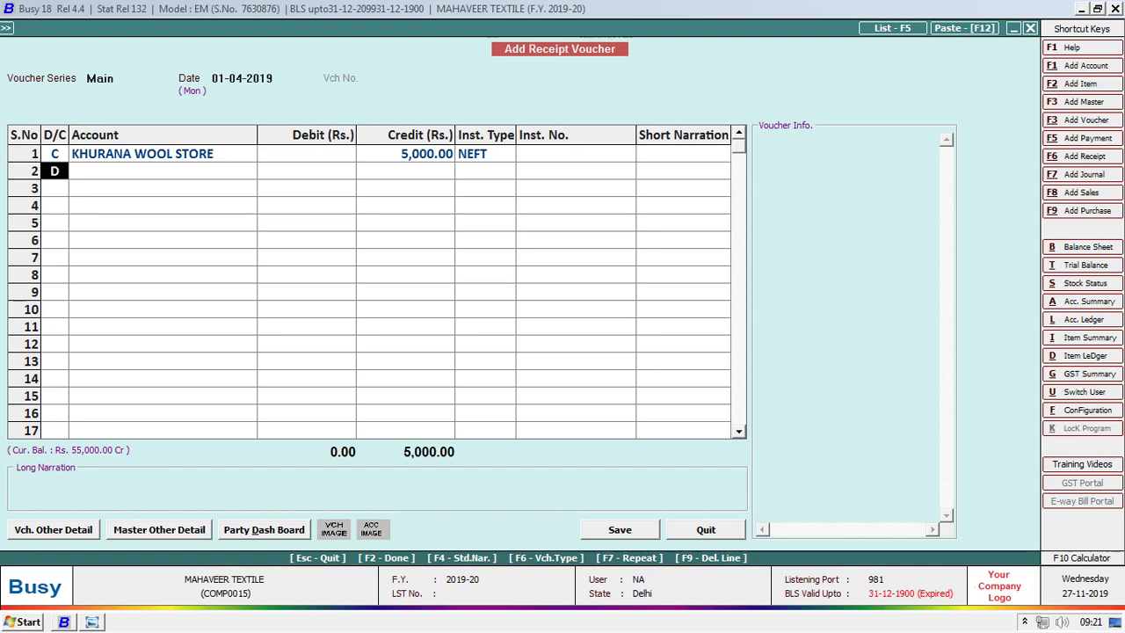
Create an account named PNB BANK A/C in the Bank Accounts group from the voucher's debit line, keeping zero opening balances.
{"action": "key", "text": "Return"}
{"action": "key", "text": "alt+Tab"}
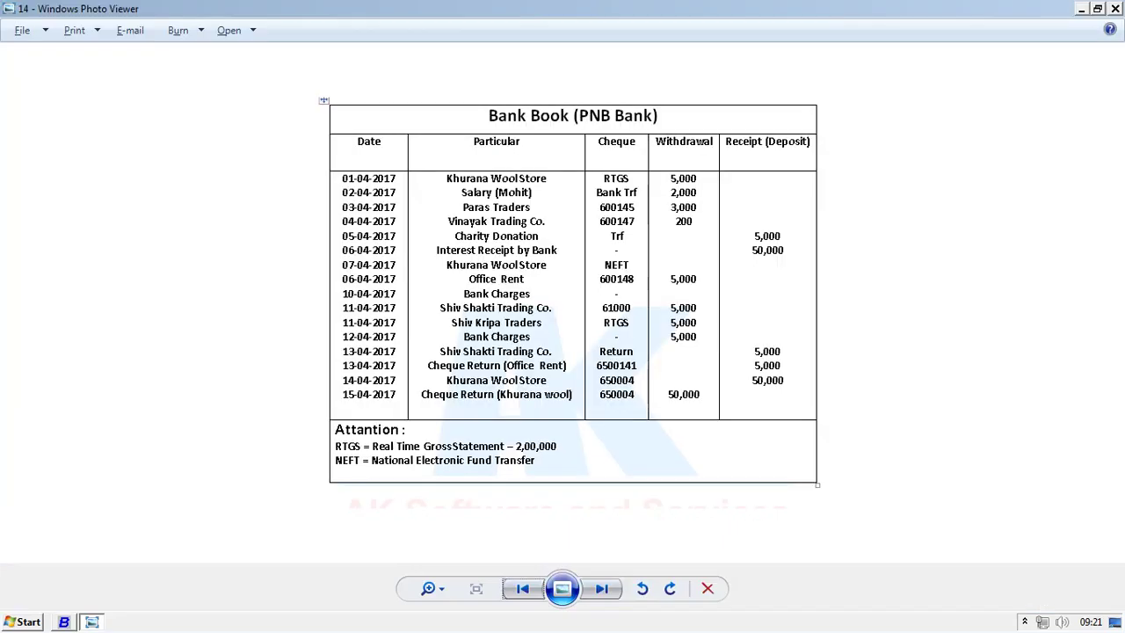
{"action": "key", "text": "alt+Tab"}
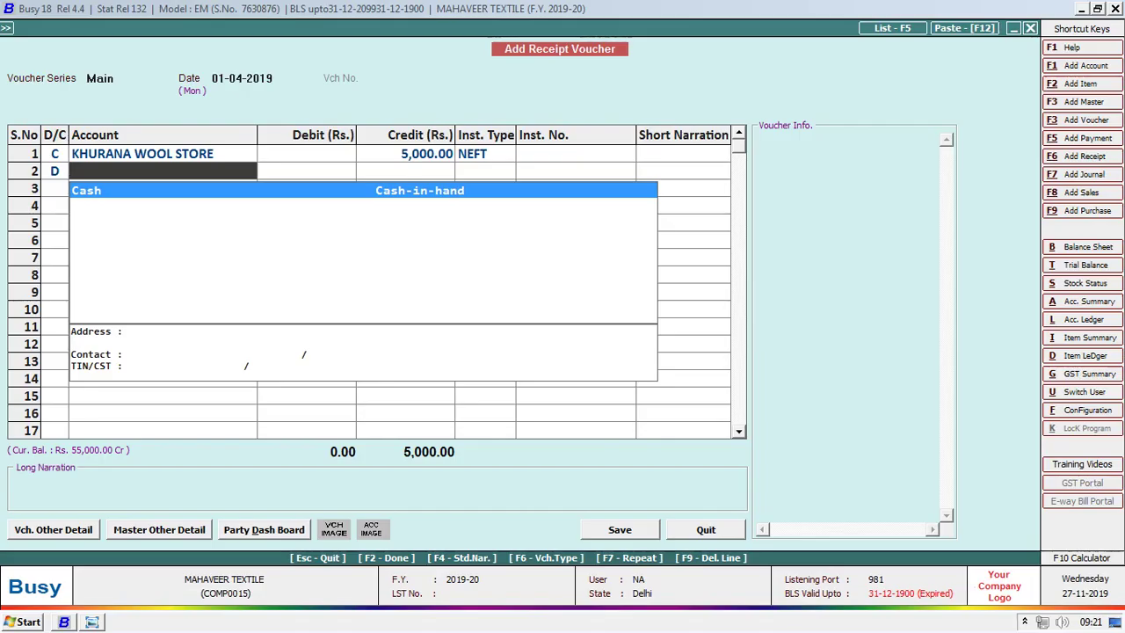
{"action": "key", "text": "F3"}
{"action": "type", "text": "PMR"}
{"action": "key", "text": "BackSpace"}
{"action": "key", "text": "BackSpace"}
{"action": "type", "text": "NB BANK A"}
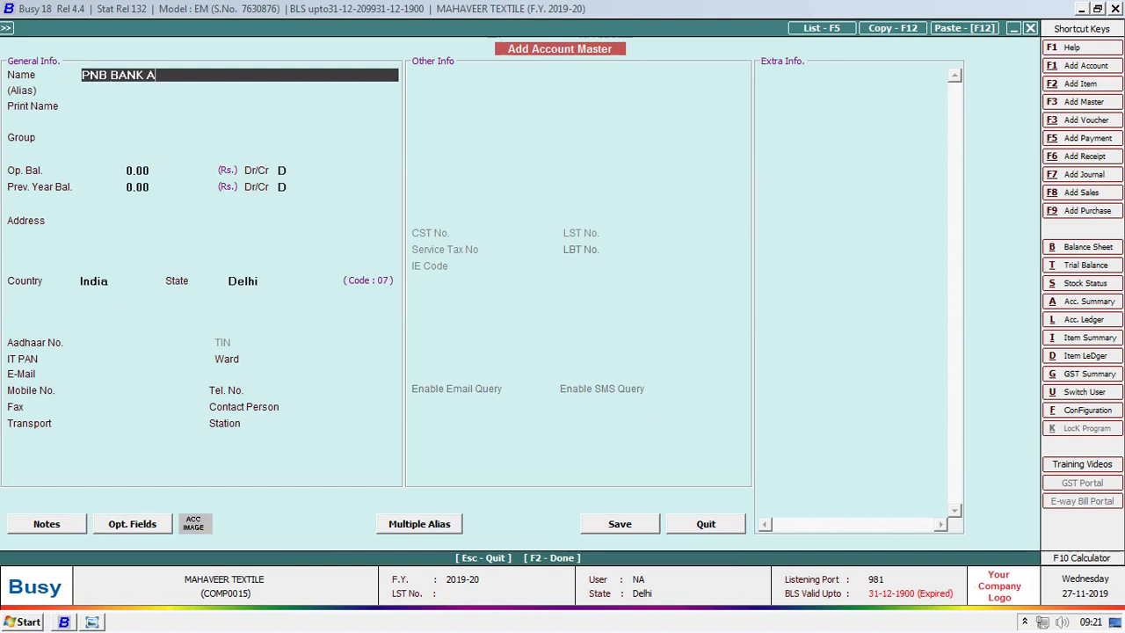
{"action": "type", "text": "/C"}
{"action": "key", "text": "Return"}
{"action": "key", "text": "Return"}
{"action": "key", "text": "Return"}
{"action": "type", "text": "b"}
{"action": "key", "text": "Return"}
{"action": "key", "text": "Return"}
{"action": "key", "text": "Return"}
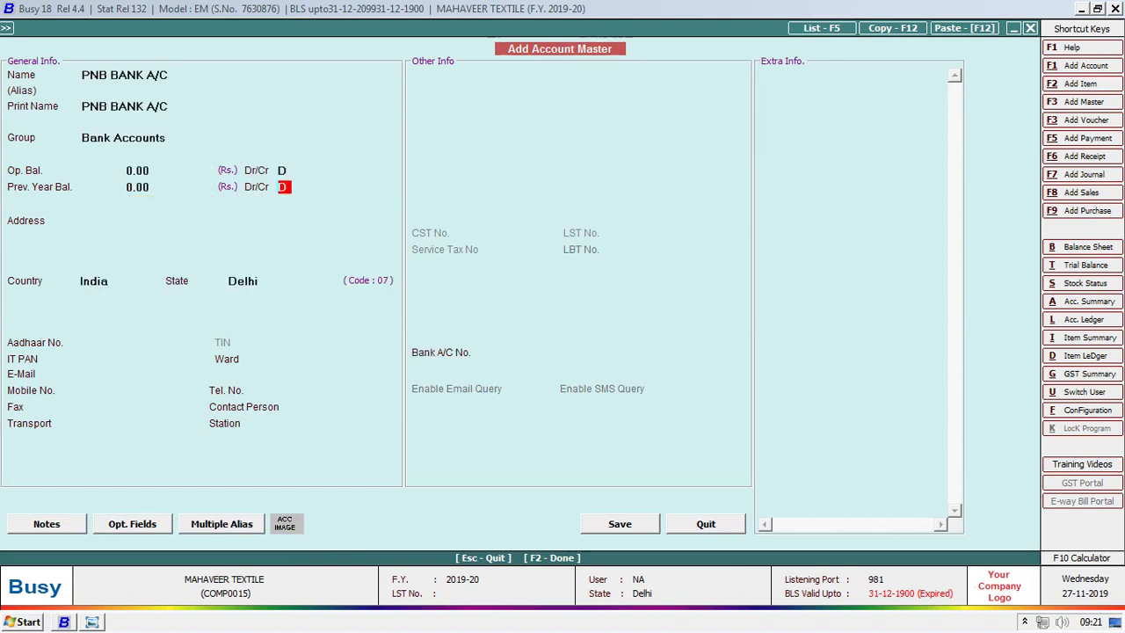
Save the new bank account master and return to the Bank Book image in Windows Photo Viewer.
{"action": "key", "text": "Return"}
{"action": "key", "text": "F2"}
{"action": "key", "text": "Return"}
{"action": "key", "text": "Return"}
{"action": "key", "text": "Return"}
{"action": "key", "text": "alt+Tab"}
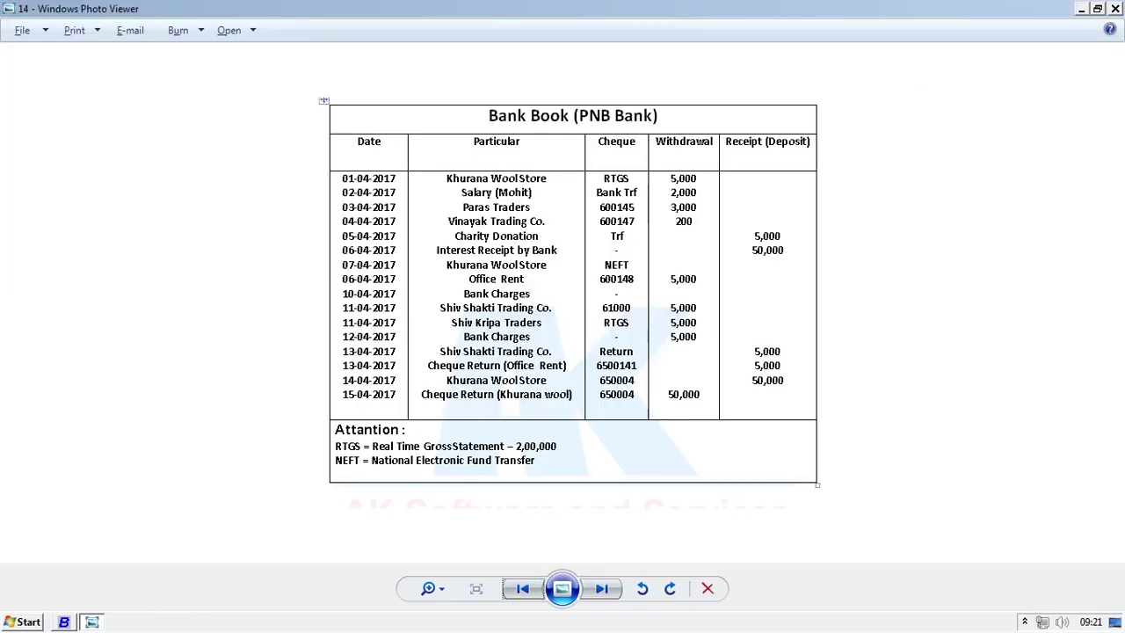
Save the Khurana Wool Store receipt voucher and check the Bank Book image for the following entry.
{"action": "key", "text": "alt+Tab"}
{"action": "key", "text": "Return"}
{"action": "key", "text": "Return"}
{"action": "key", "text": "Return"}
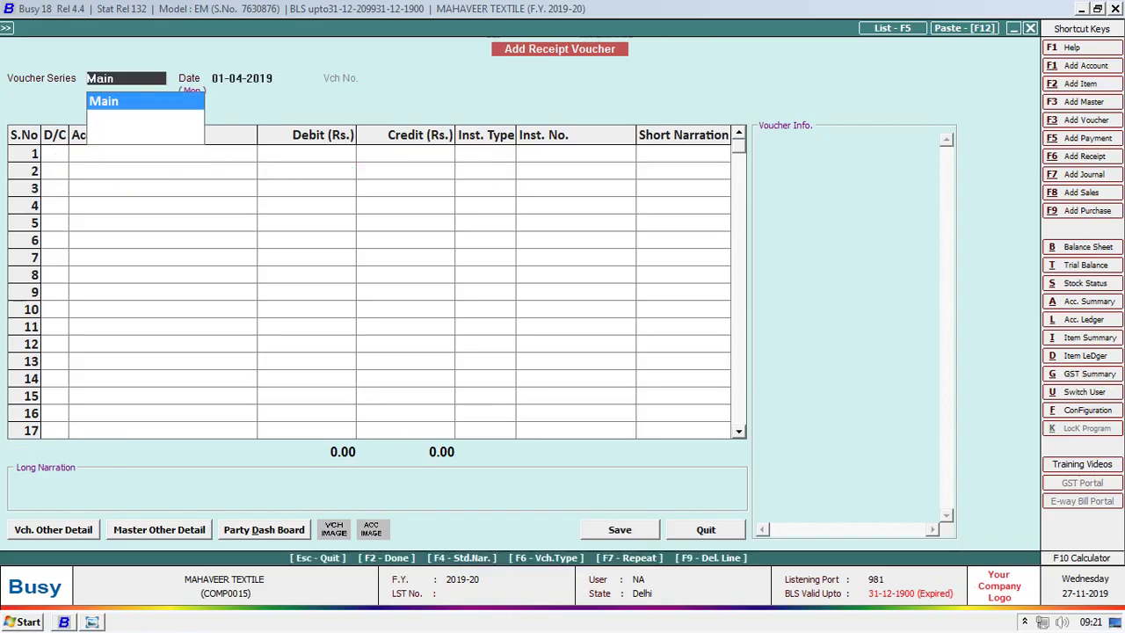
{"action": "key", "text": "alt+Tab"}
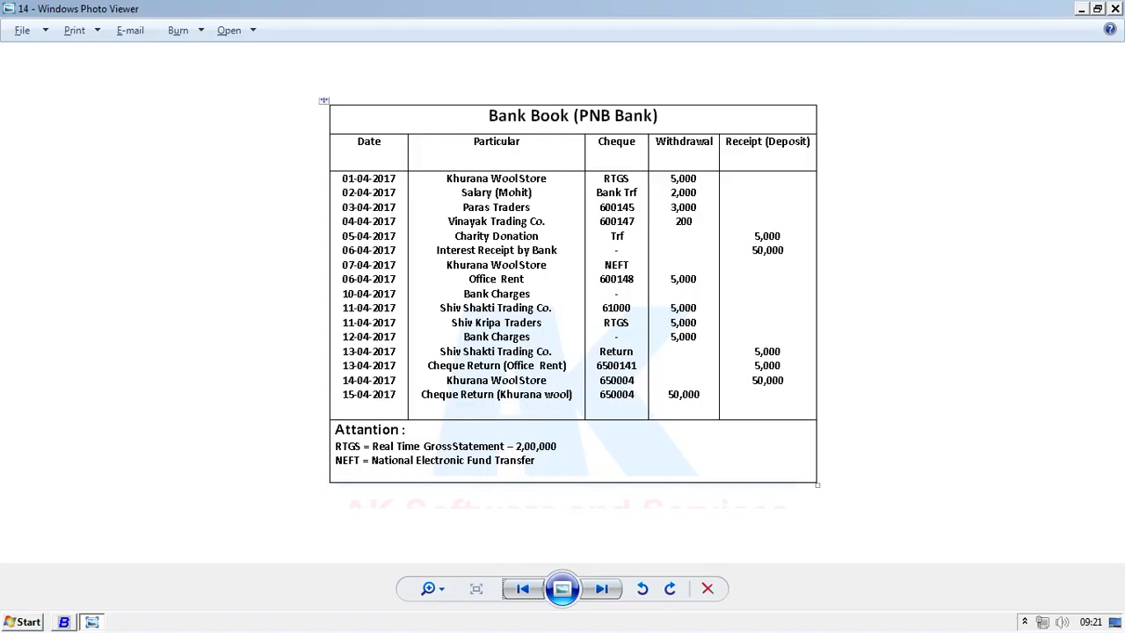
Start a payment voucher dated 01-04-2019 and debit Salary with 2,000 on line 1, consulting the Bank Book image.
{"action": "key", "text": "alt+Tab"}
{"action": "key", "text": "F6"}
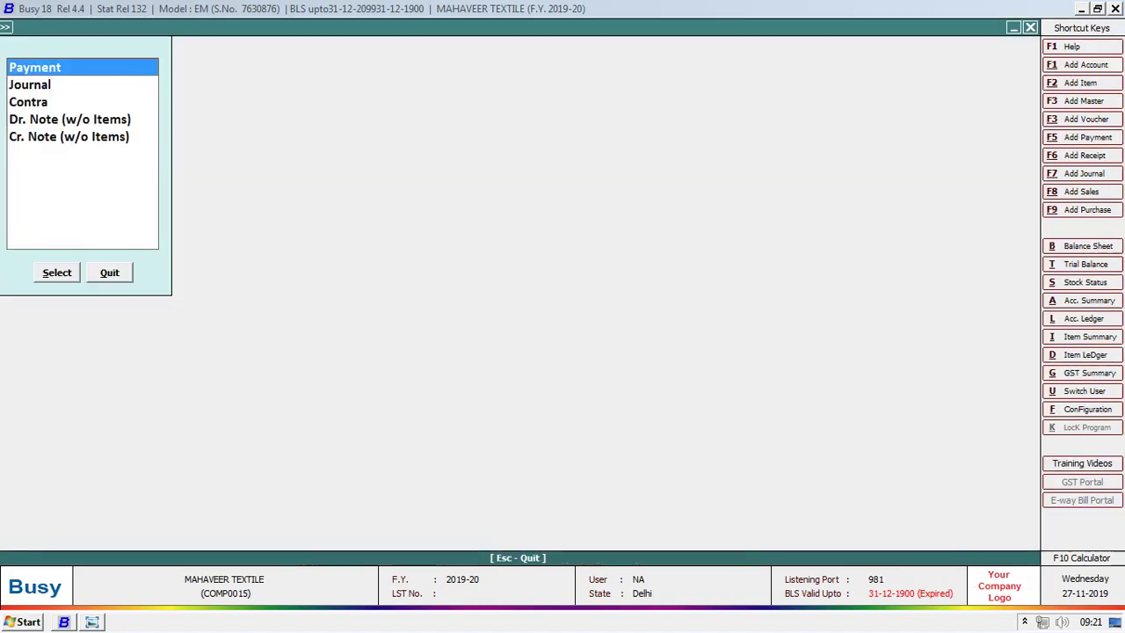
{"action": "key", "text": "Return"}
{"action": "key", "text": "Return"}
{"action": "key", "text": "Return"}
{"action": "type", "text": "SAL"}
{"action": "key", "text": "Return"}
{"action": "key", "text": "alt+Tab"}
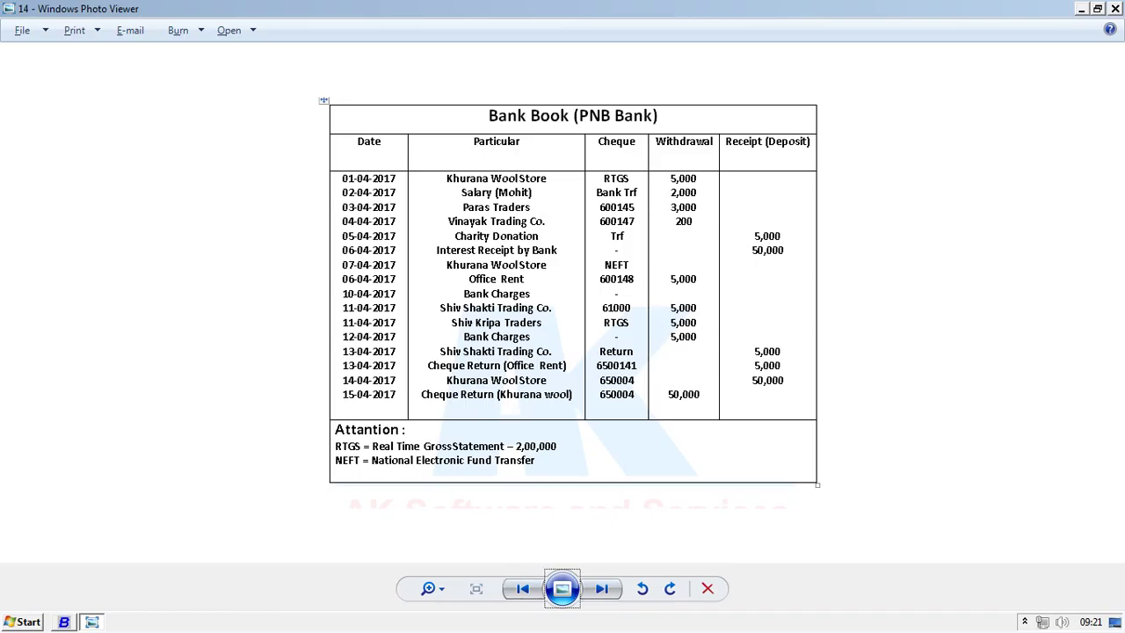
{"action": "key", "text": "alt+Tab"}
{"action": "type", "text": "2000"}
{"action": "key", "text": "Return"}
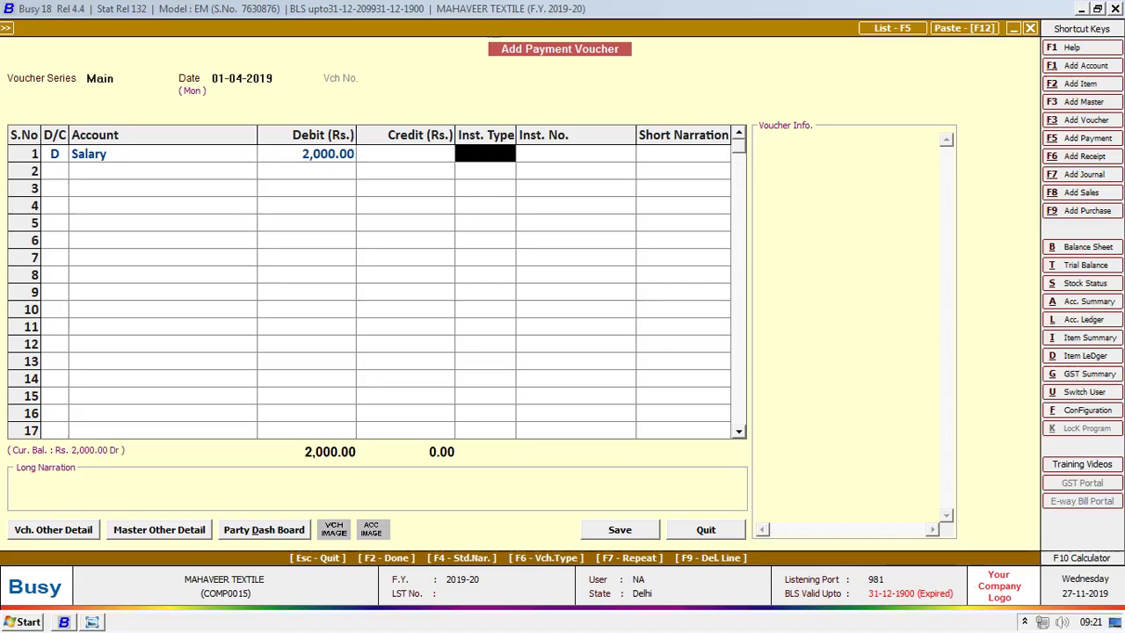
Set the Salary line's instrument type to Transfer and credit PNB BANK A/C with 2,000 on line 2, using instrument type N.A.
{"action": "type", "text": "T"}
{"action": "key", "text": "Return"}
{"action": "key", "text": "Return"}
{"action": "key", "text": "Return"}
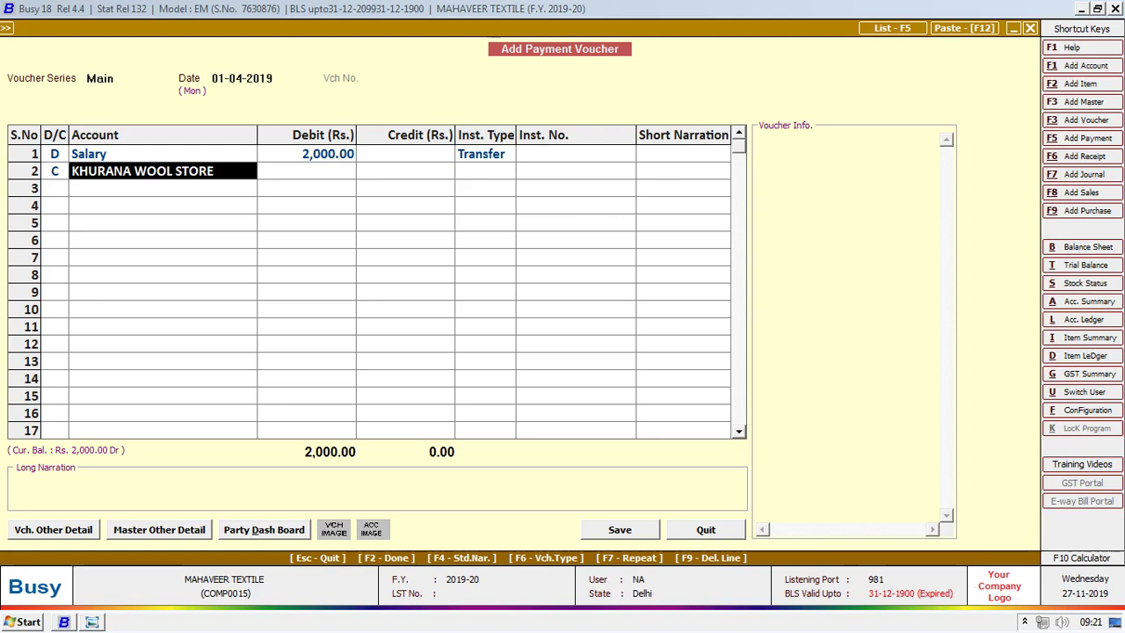
{"action": "type", "text": "P"}
{"action": "key", "text": "Return"}
{"action": "key", "text": "Return"}
{"action": "key", "text": "Return"}
{"action": "key", "text": "Return"}
{"action": "key", "text": "Return"}
Enter the long narration BEING SALARY PAID followed by the employee's name and save the payment voucher.
{"action": "type", "text": "BEING SALARY PADI"}
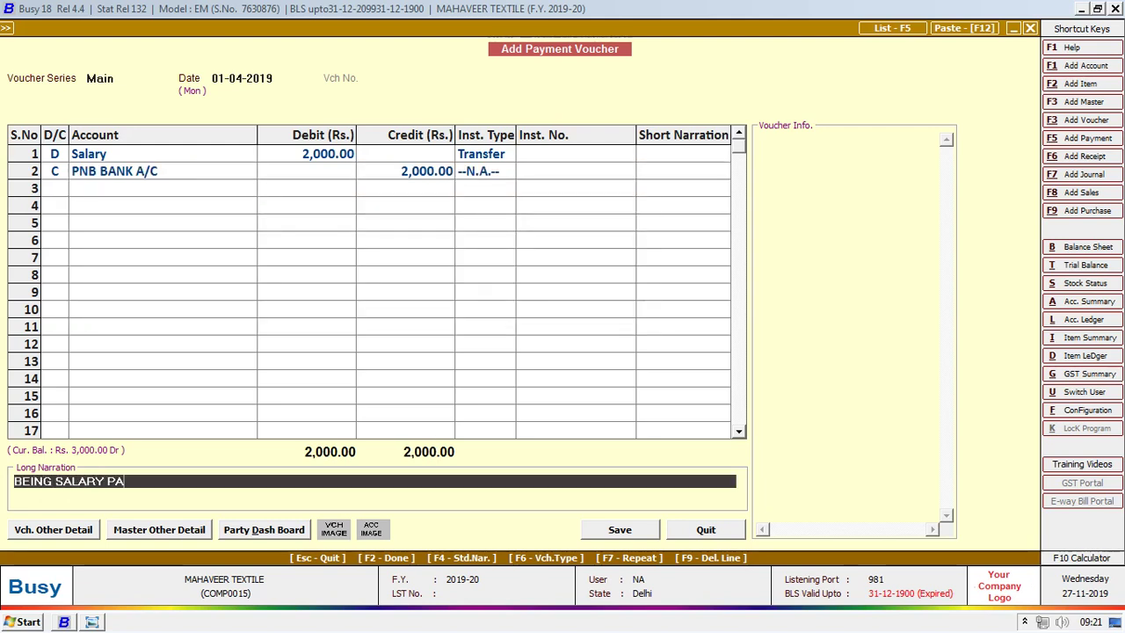
{"action": "key", "text": "BackSpace"}
{"action": "key", "text": "BackSpace"}
{"action": "key", "text": "BackSpace"}
{"action": "type", "text": "ID MOHIT"}
{"action": "key", "text": "Return"}
{"action": "key", "text": "F2"}
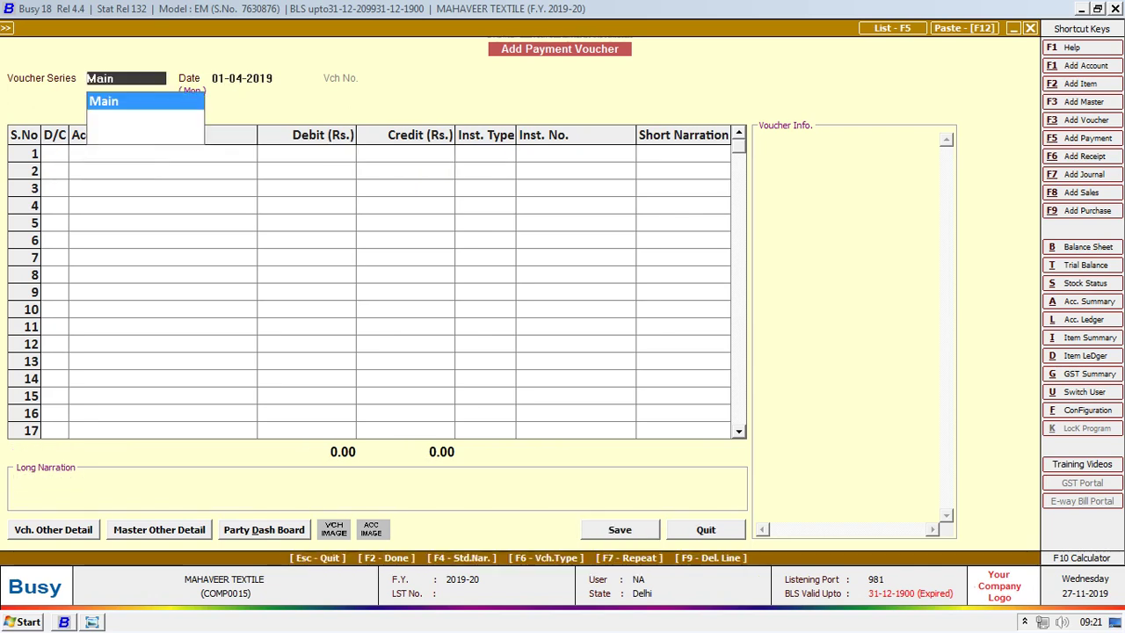
Start a receipt voucher dated 06-04-2019 for the bank interest entry, consulting the enlarged Bank Book image.
{"action": "key", "text": "alt+Tab"}
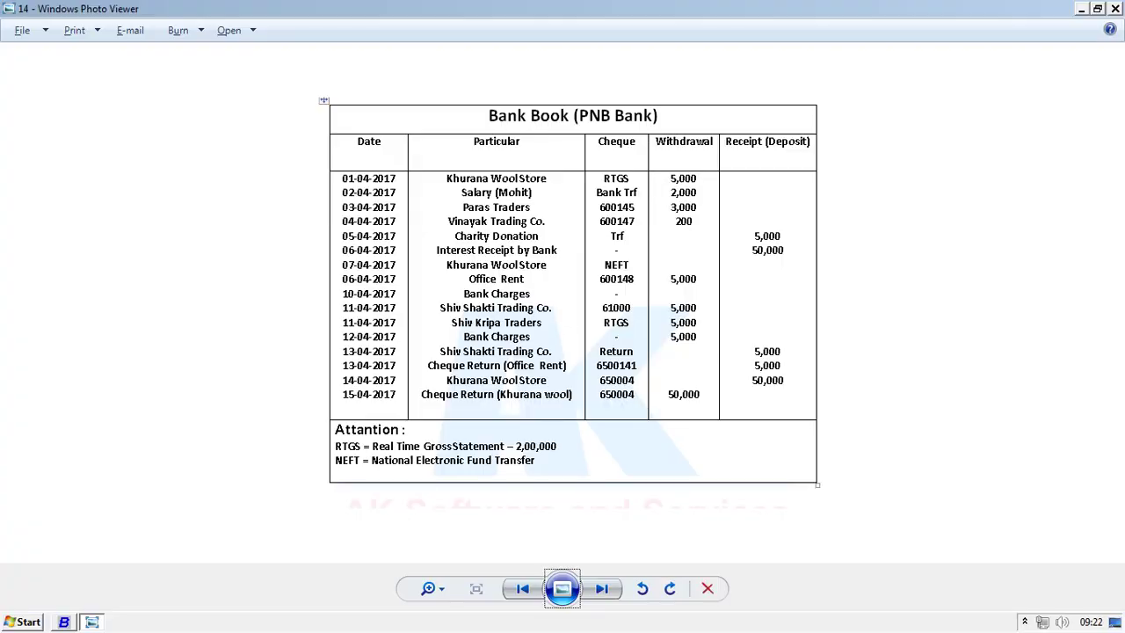
{"action": "scroll", "coordinate": [563, 299], "scroll_direction": "up", "scroll_amount": 2}
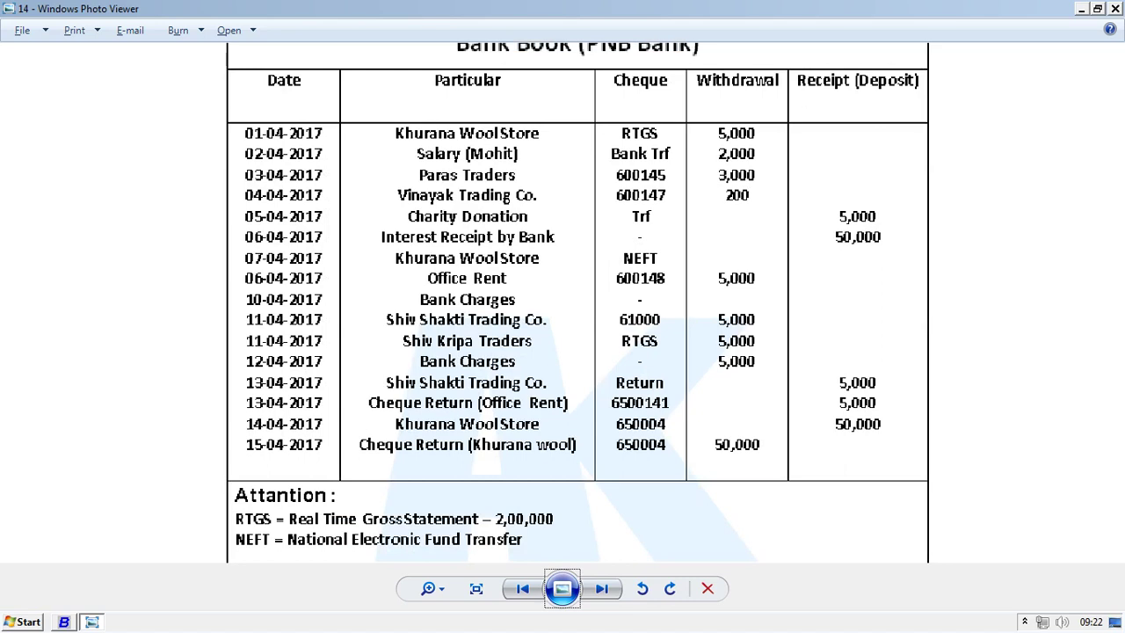
{"action": "key", "text": "alt+Tab"}
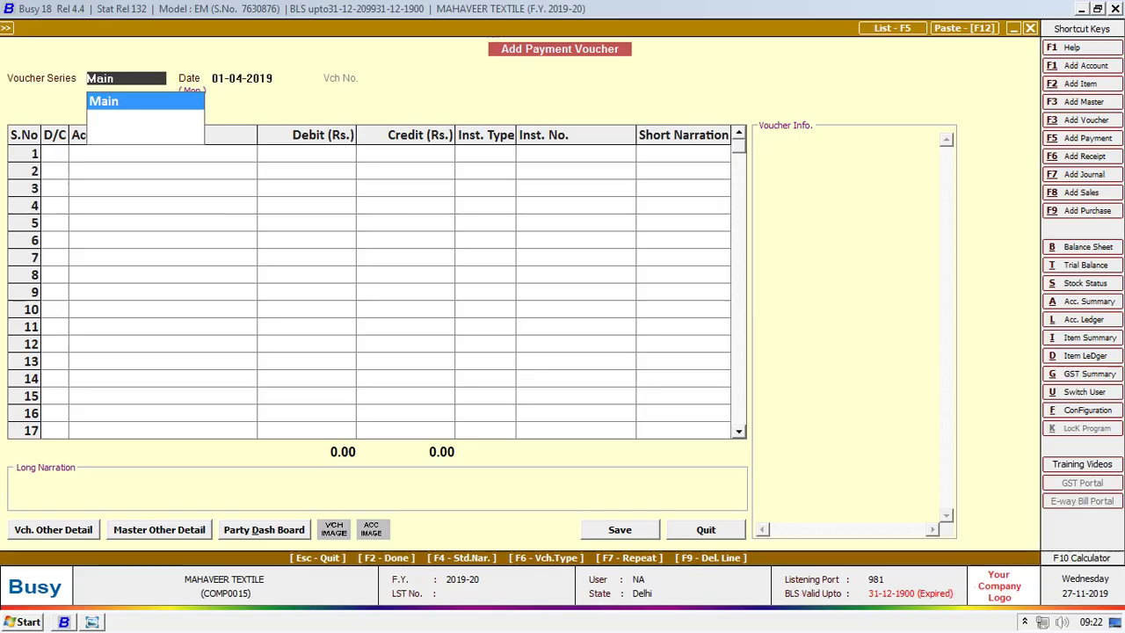
{"action": "key", "text": "Escape"}
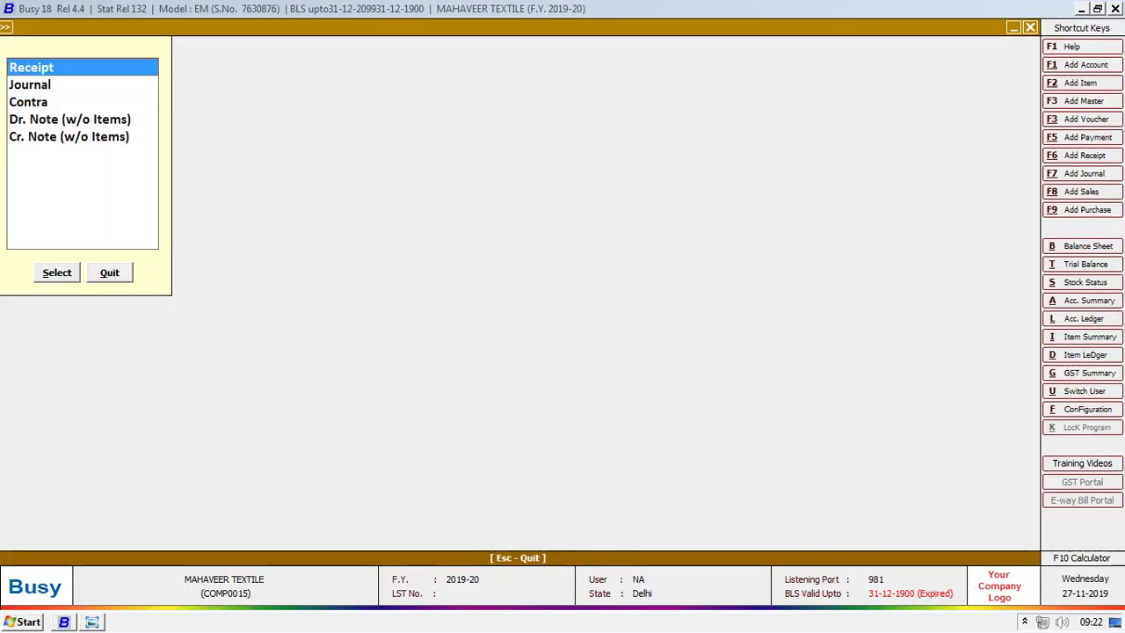
{"action": "key", "text": "Return"}
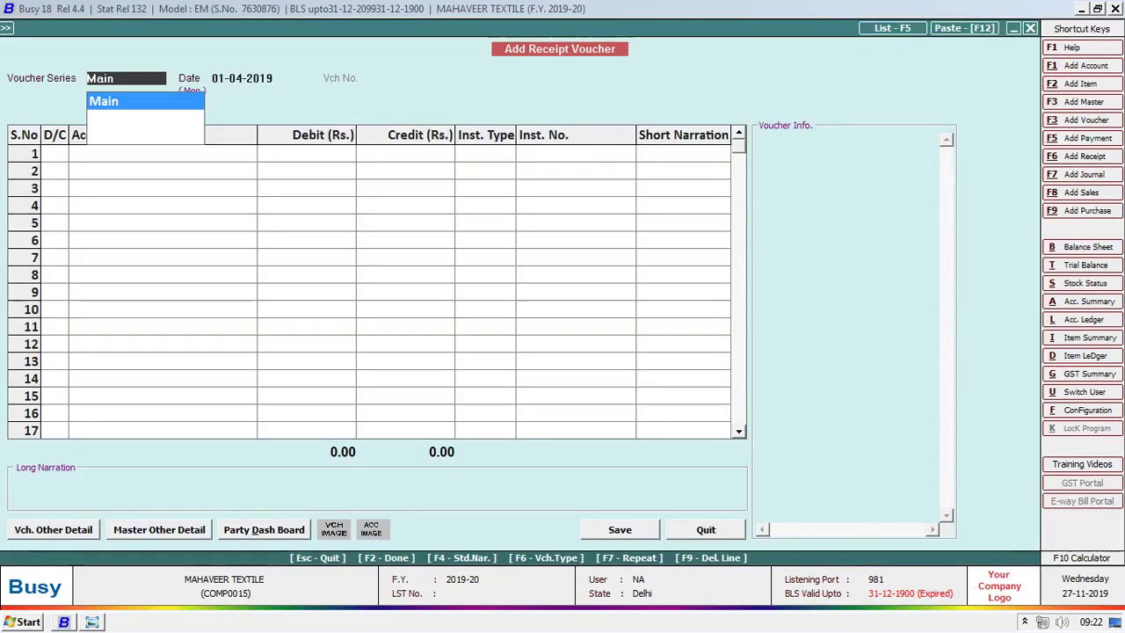
{"action": "key", "text": "Return"}
{"action": "key", "text": "alt+Tab"}
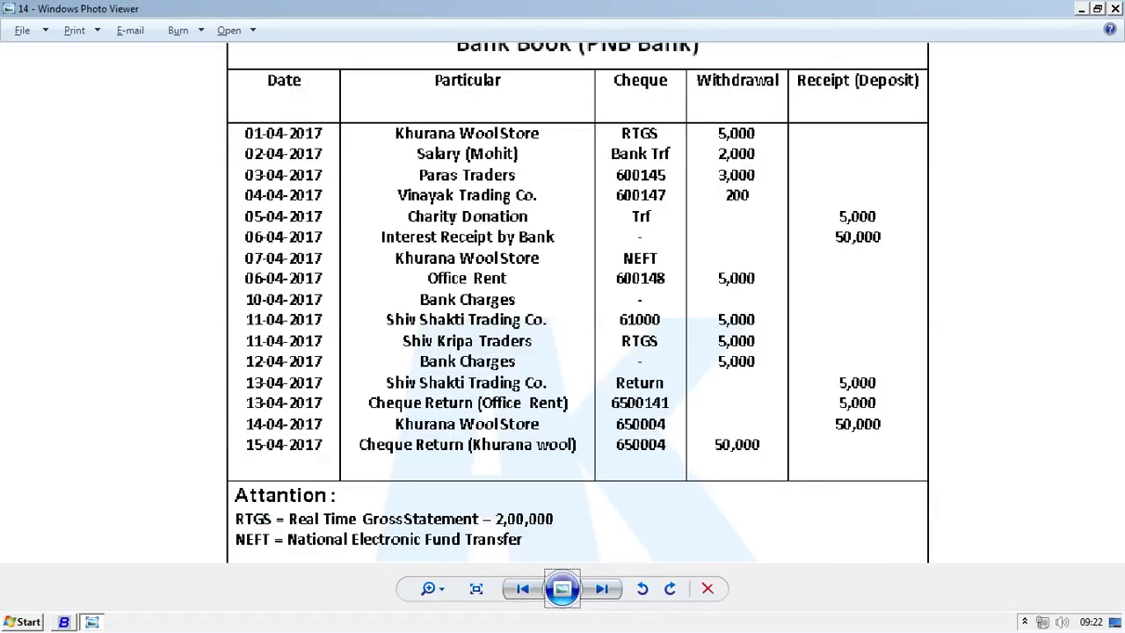
{"action": "key", "text": "alt+Tab"}
{"action": "type", "text": "6"}
{"action": "key", "text": "Return"}
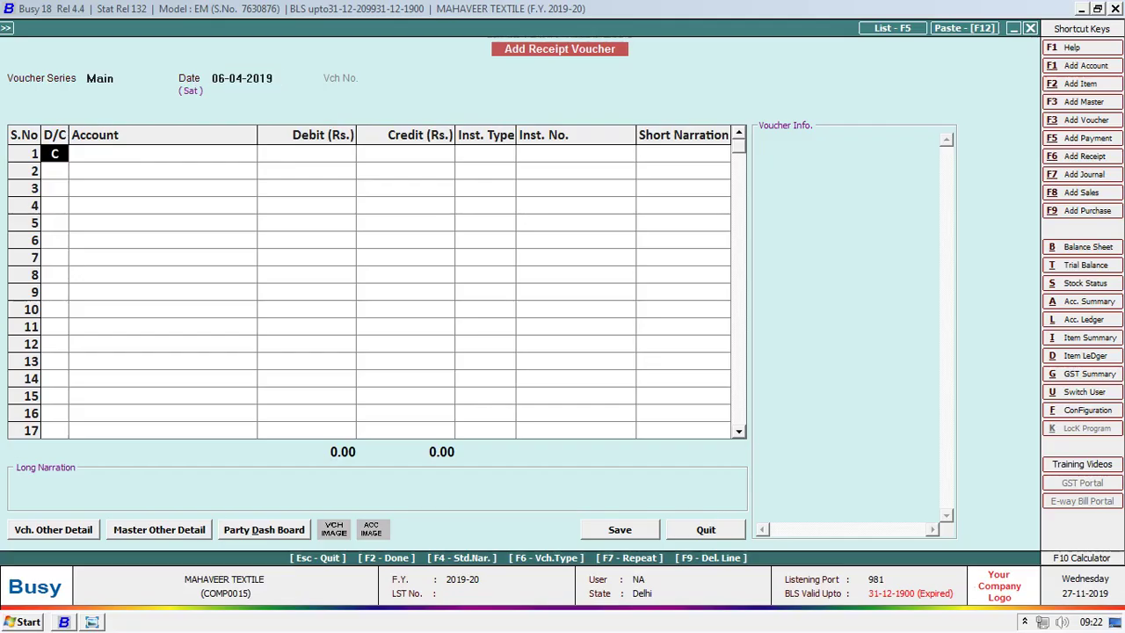
Add a new account named INTREST RECEIVE A/C from the receipt voucher's credit line, with the same print name.
{"action": "key", "text": "Return"}
{"action": "type", "text": "IN"}
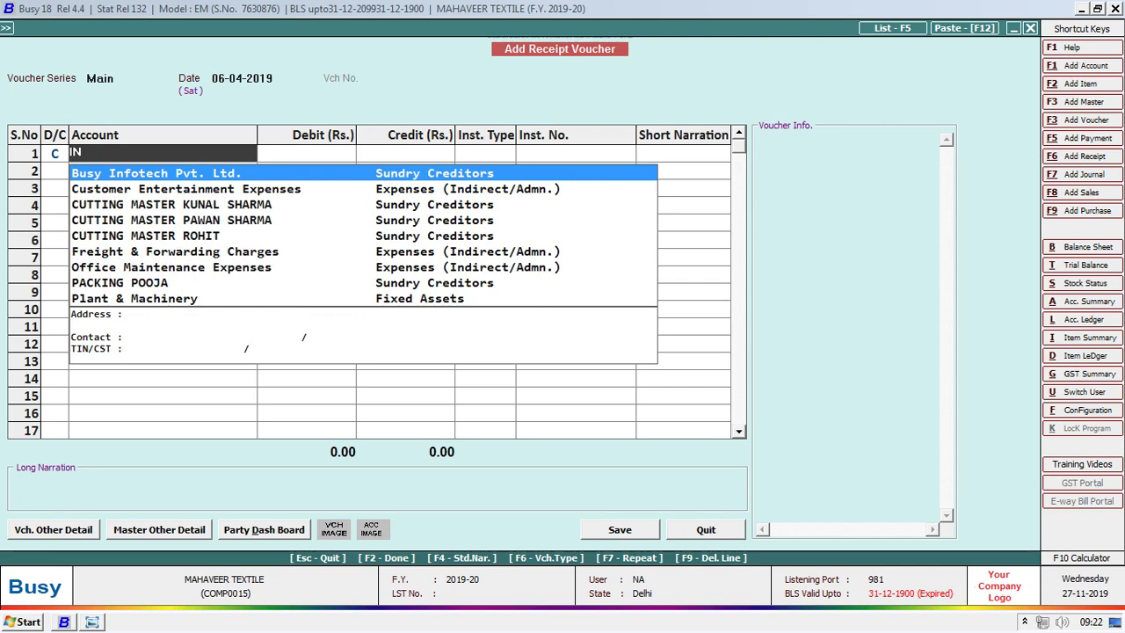
{"action": "key", "text": "F3"}
{"action": "type", "text": "IN"}
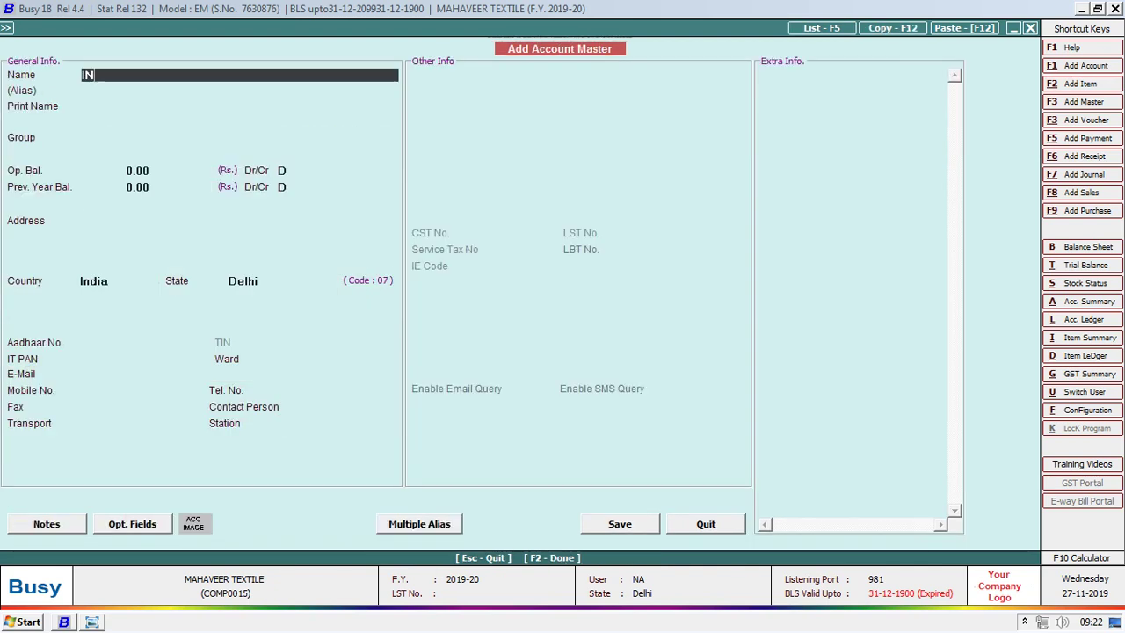
{"action": "type", "text": "TREST RECEIVE A/C"}
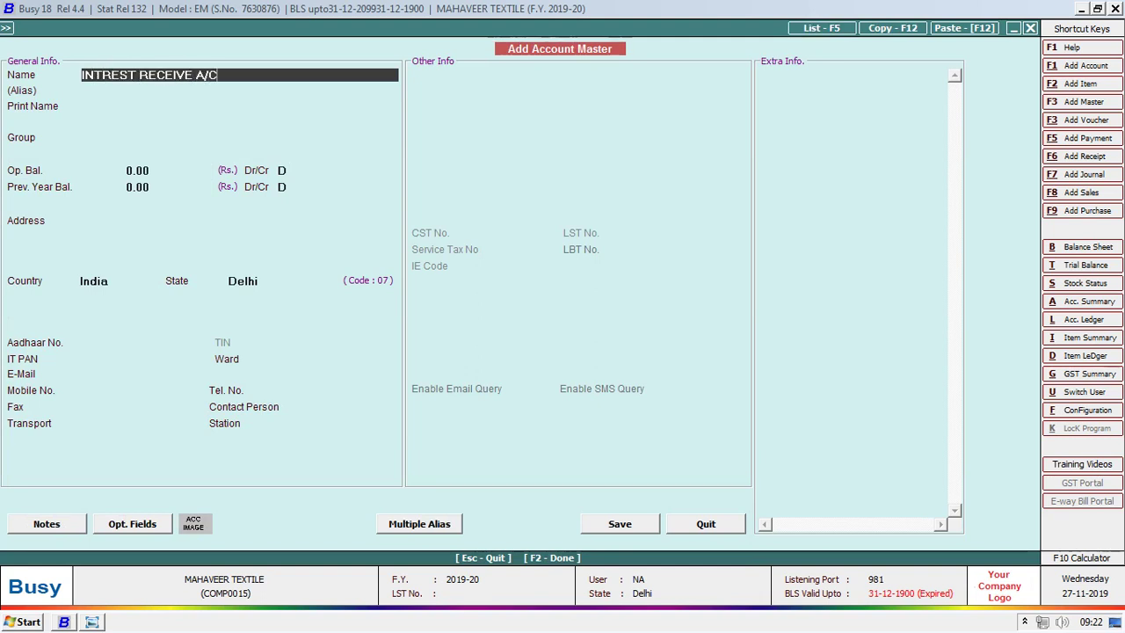
{"action": "key", "text": "Return"}
{"action": "key", "text": "Return"}
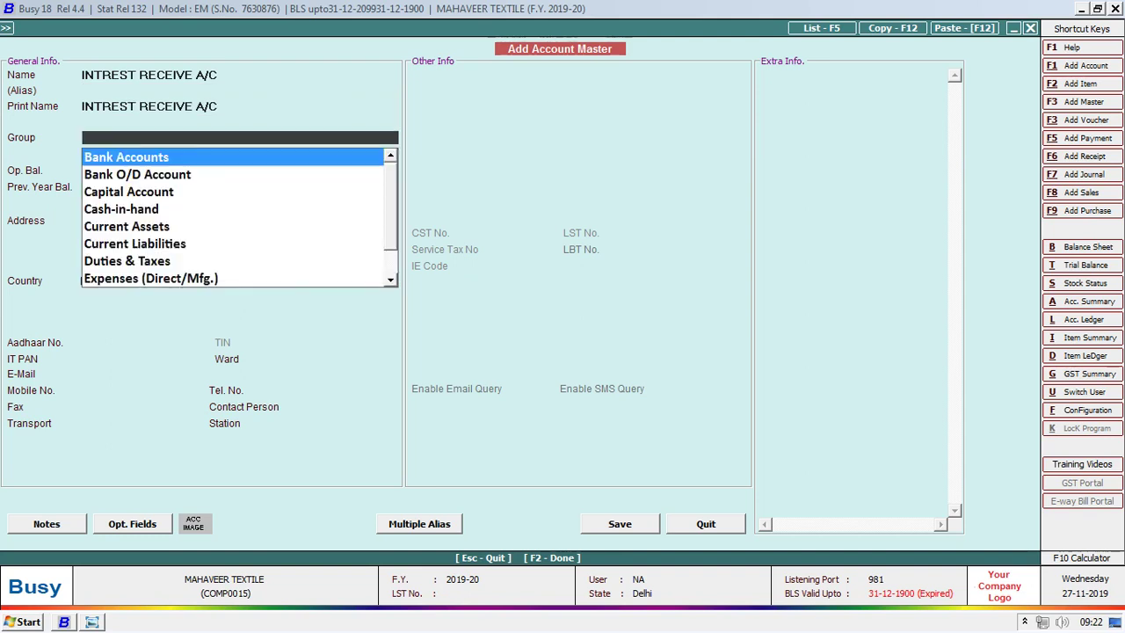
Put the interest account in the Income (Indirect) group with zero balances and save the account master.
{"action": "type", "text": "IN"}
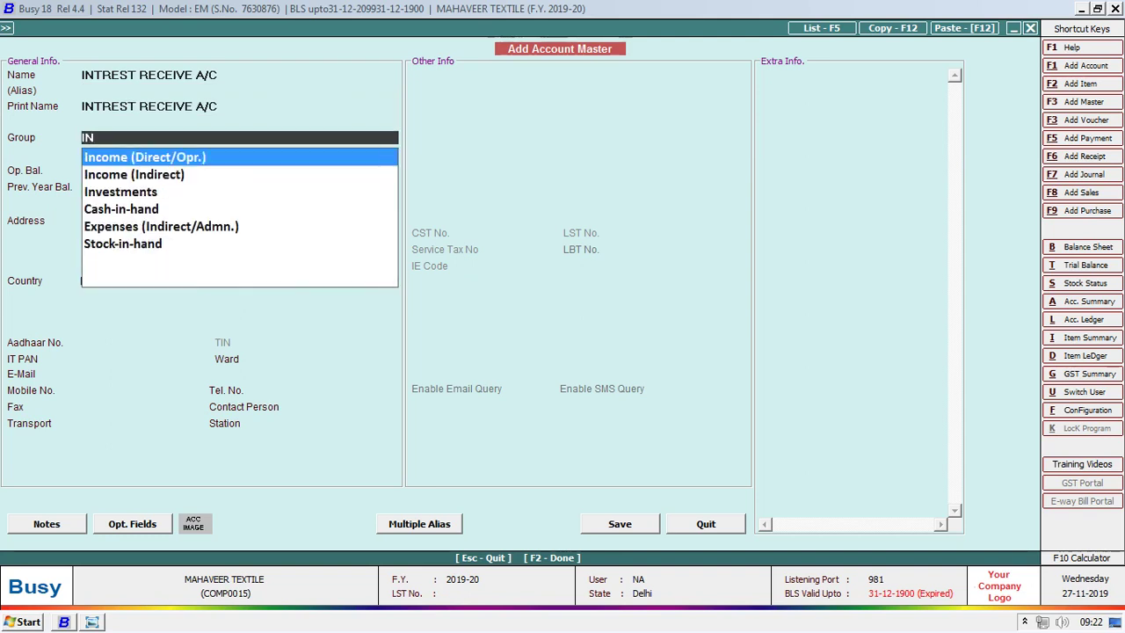
{"action": "key", "text": "Down"}
{"action": "key", "text": "Return"}
{"action": "key", "text": "Return"}
{"action": "key", "text": "Return"}
{"action": "key", "text": "Return"}
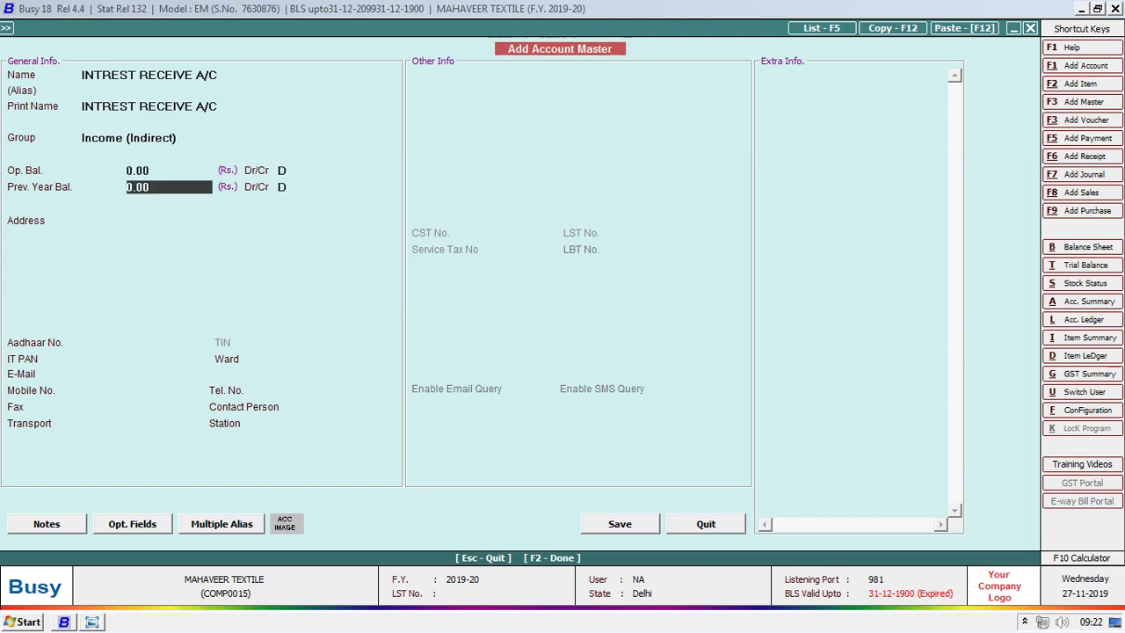
{"action": "key", "text": "F2"}
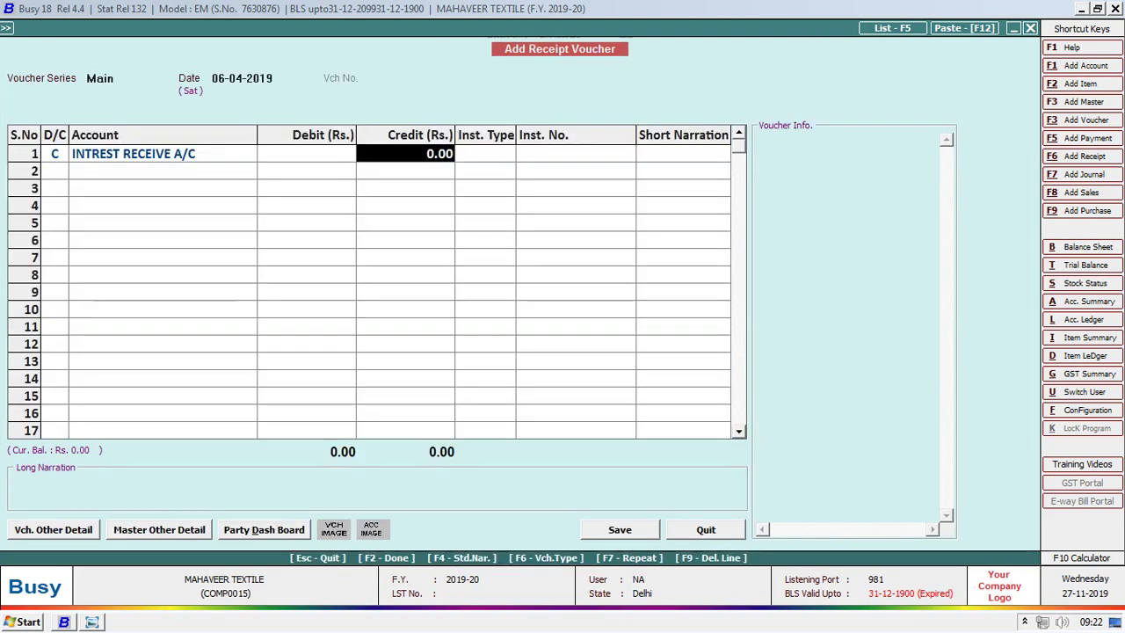
Credit INTREST RECEIVE A/C with 50,000 using instrument type N.A., taking the amount from the Bank Book image.
{"action": "key", "text": "alt+Tab"}
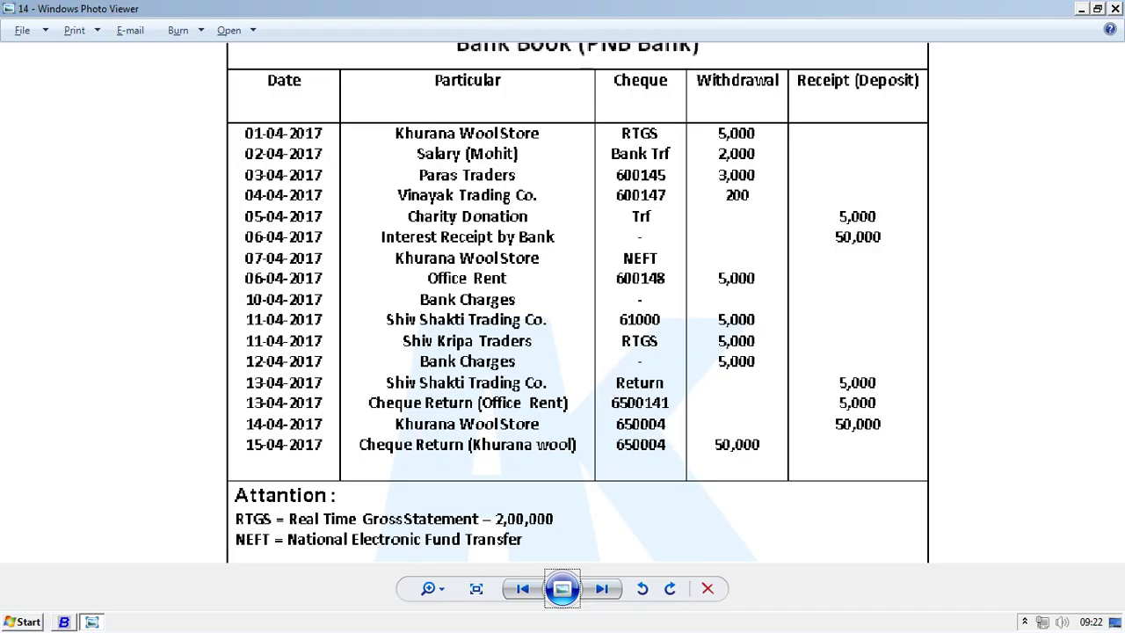
{"action": "key", "text": "alt+Tab"}
{"action": "type", "text": "50,00"}
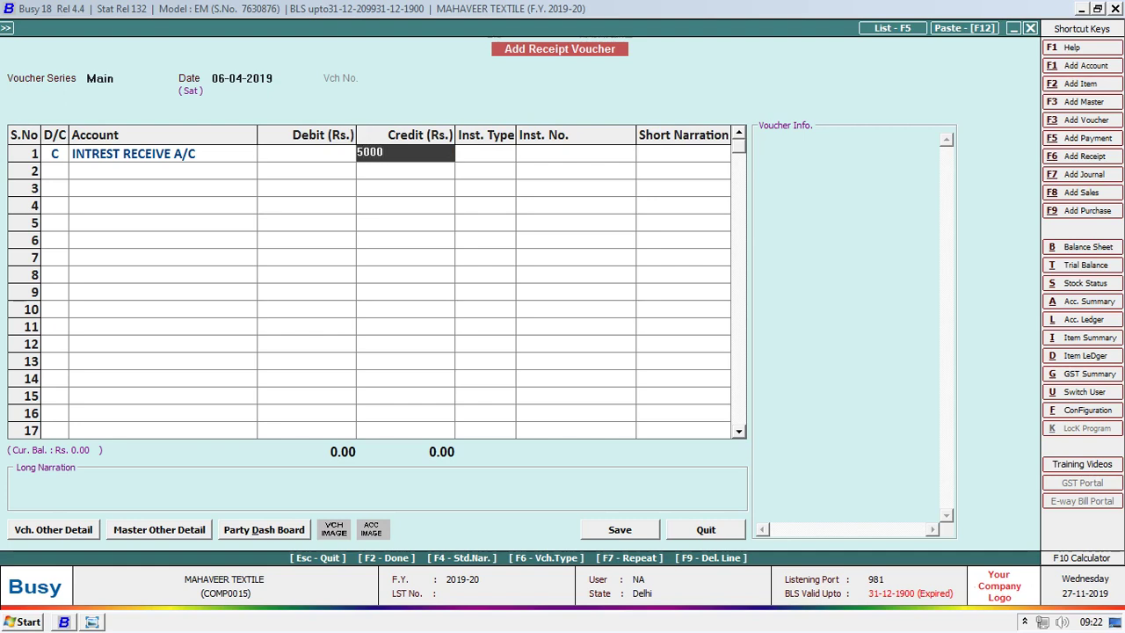
{"action": "type", "text": "0"}
{"action": "key", "text": "Return"}
{"action": "key", "text": "Return"}
Debit PNB BANK A/C with 50,000 on line 2 using instrument type N.A., save the receipt voucher and check the Bank Book image.
{"action": "key", "text": "Return"}
{"action": "key", "text": "Return"}
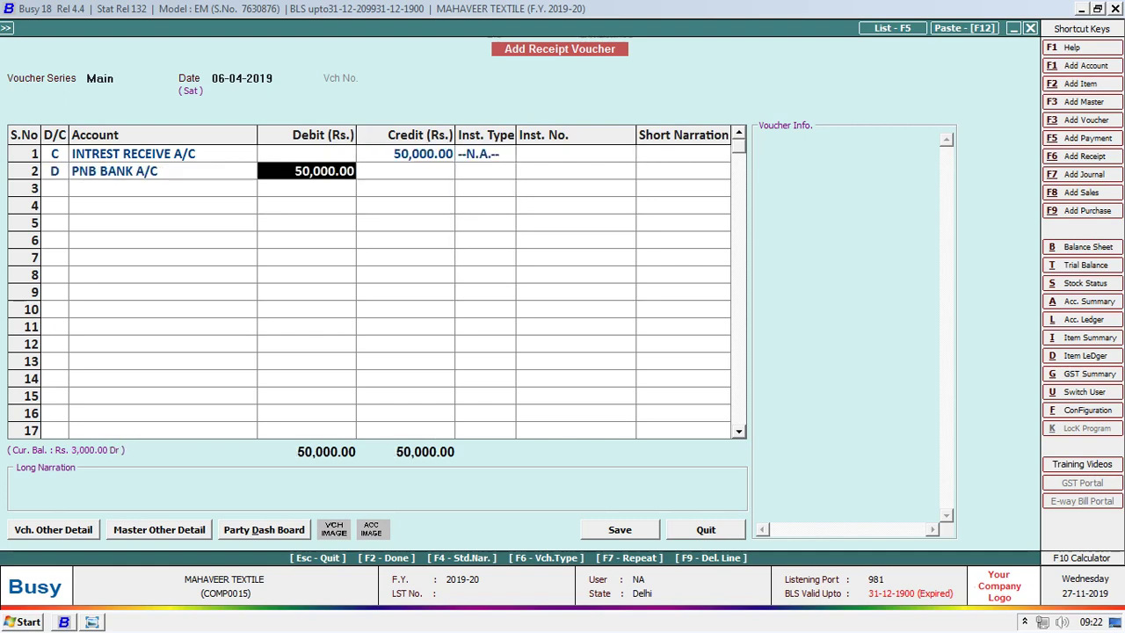
{"action": "key", "text": "Return"}
{"action": "key", "text": "Return"}
{"action": "key", "text": "Return"}
{"action": "key", "text": "Return"}
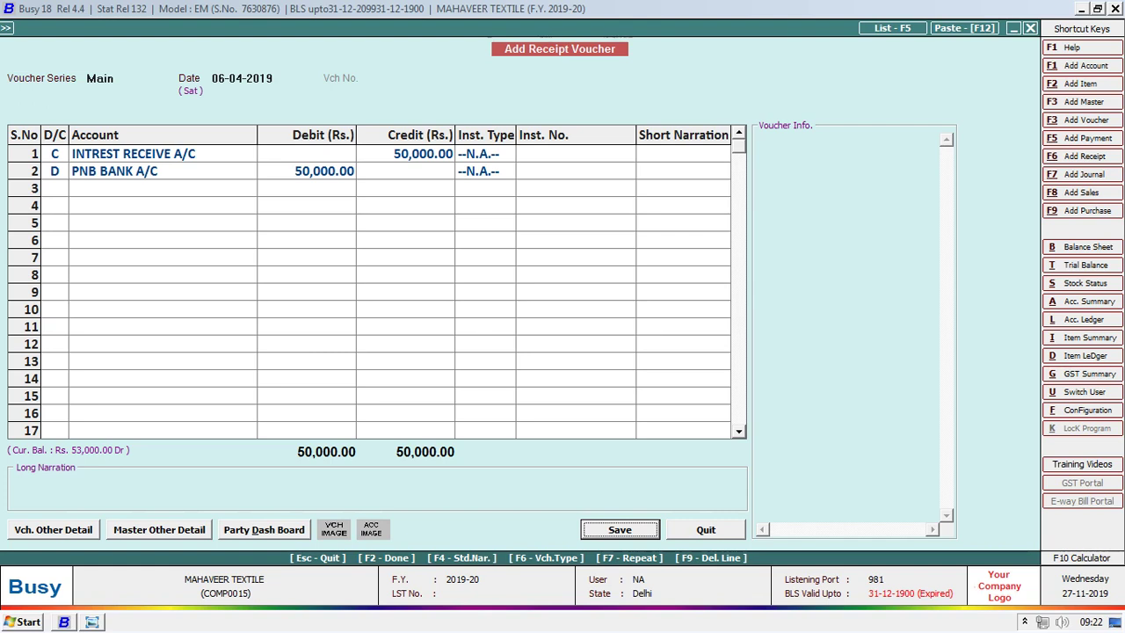
{"action": "key", "text": "Return"}
{"action": "key", "text": "alt+Tab"}
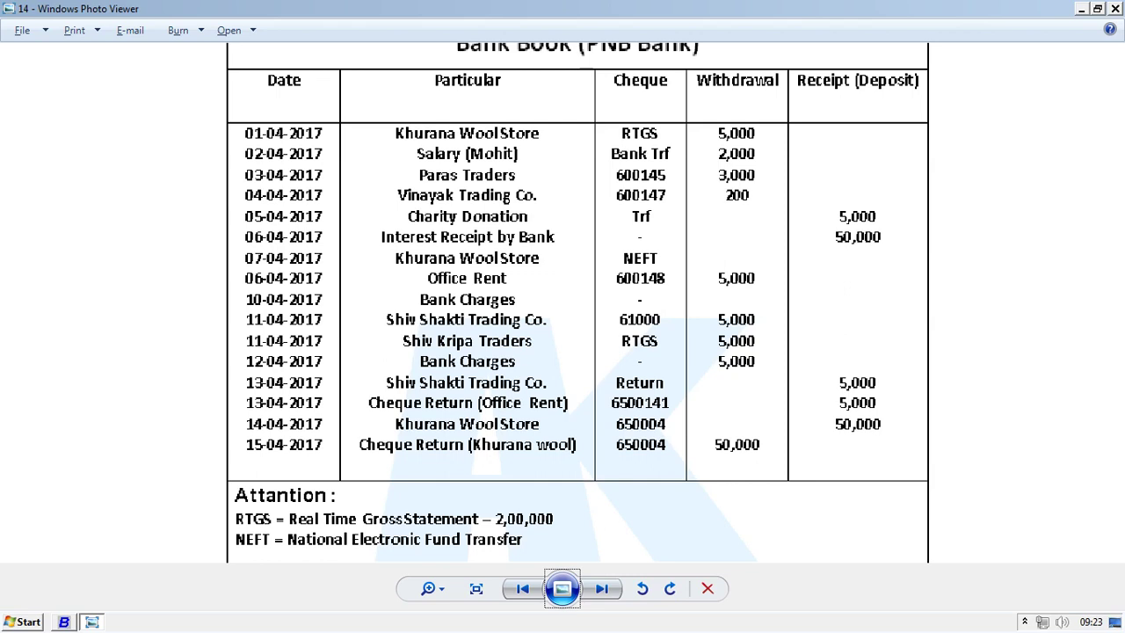
{"action": "key", "text": "alt+Tab"}
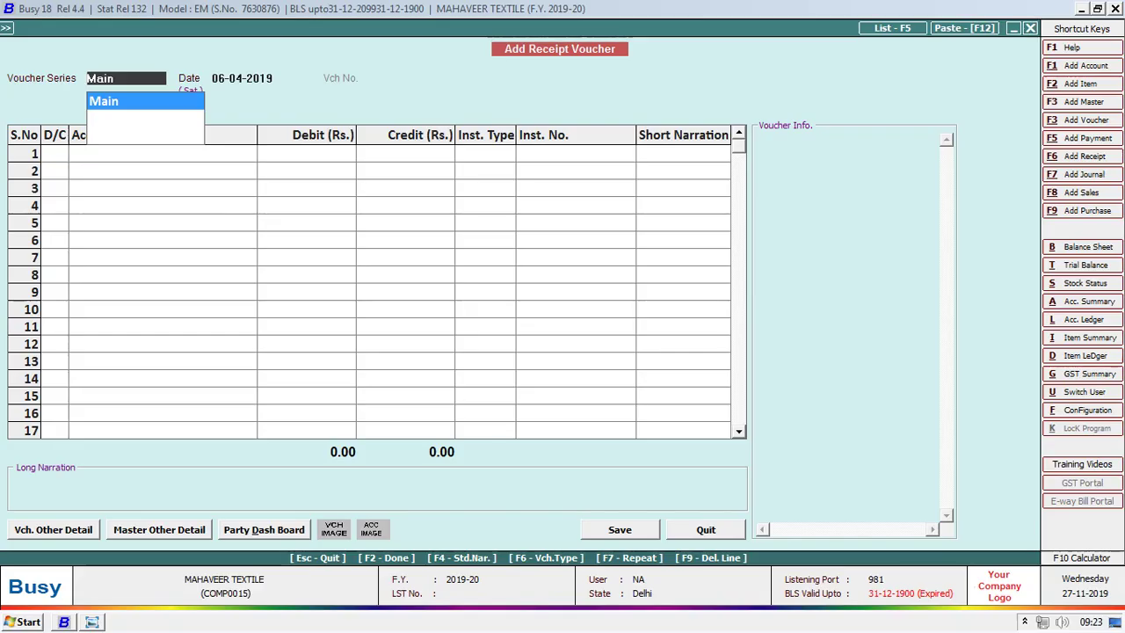
{"action": "key", "text": "F5"}
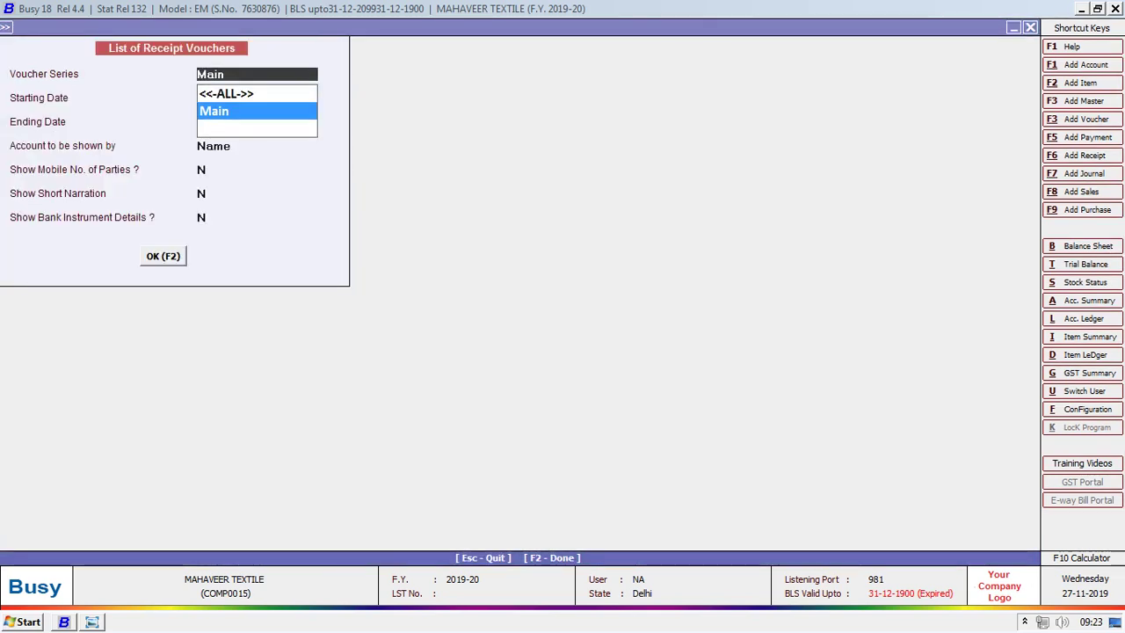
{"action": "key", "text": "Escape"}
{"action": "key", "text": "Escape"}
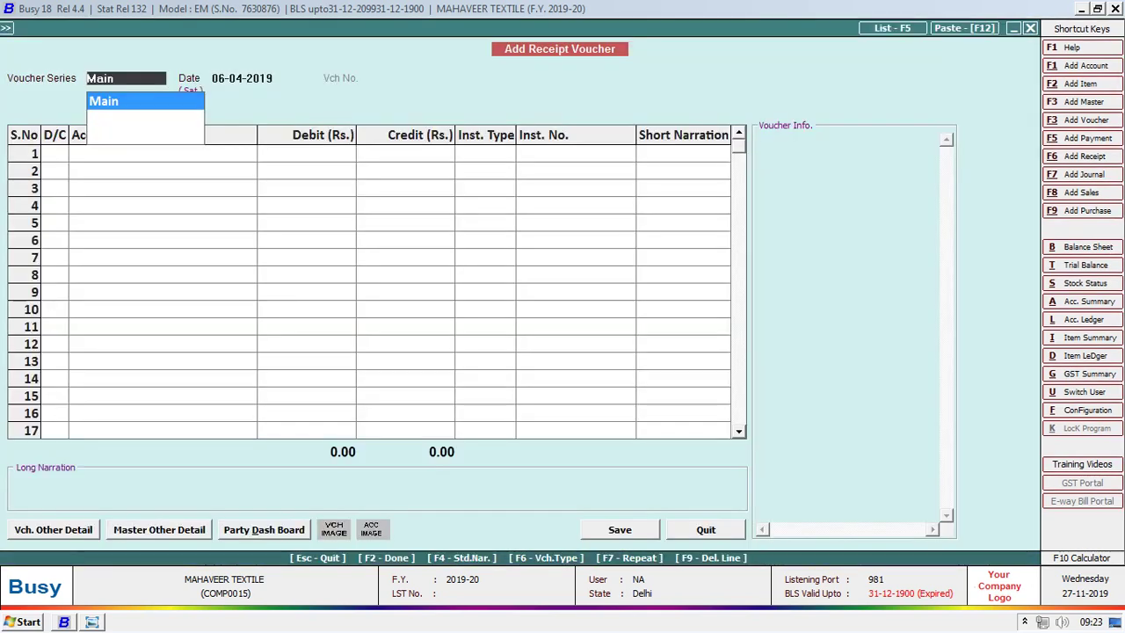
Start a payment voucher dated 01-04-2019 and choose Office Rent as the debit account on line 1.
{"action": "key", "text": "F6"}
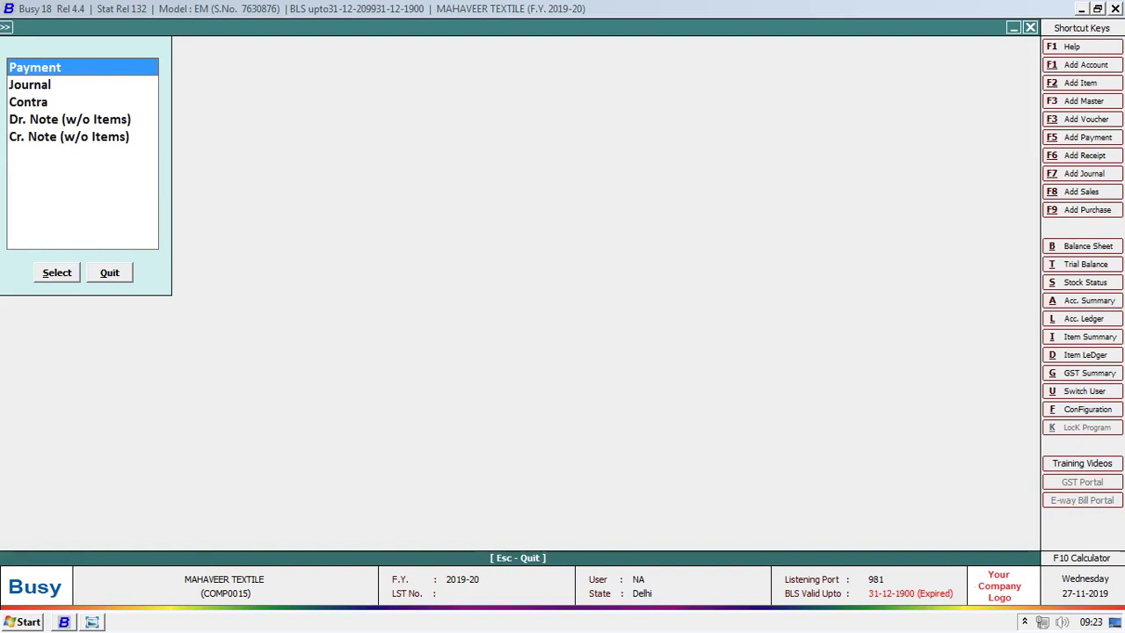
{"action": "key", "text": "Return"}
{"action": "key", "text": "Return"}
{"action": "type", "text": "off"}
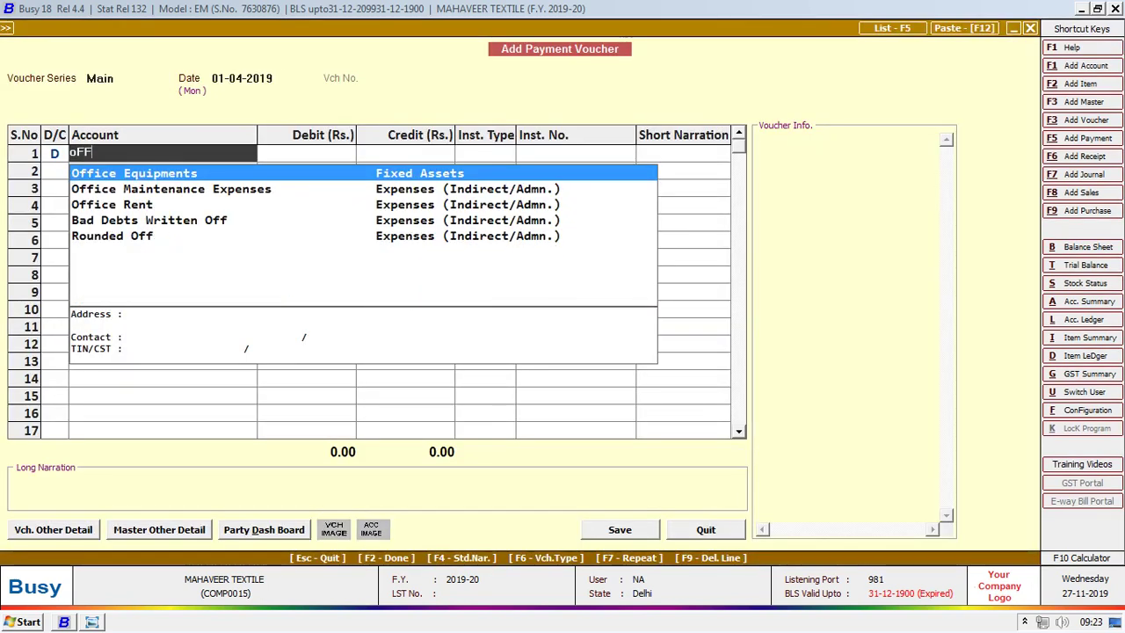
{"action": "key", "text": "Down"}
{"action": "key", "text": "Down"}
{"action": "key", "text": "Return"}
Debit Office Rent with 5,000 using instrument type CHQ., taking the amount from the Bank Book image.
{"action": "type", "text": "6"}
{"action": "key", "text": "alt+Tab"}
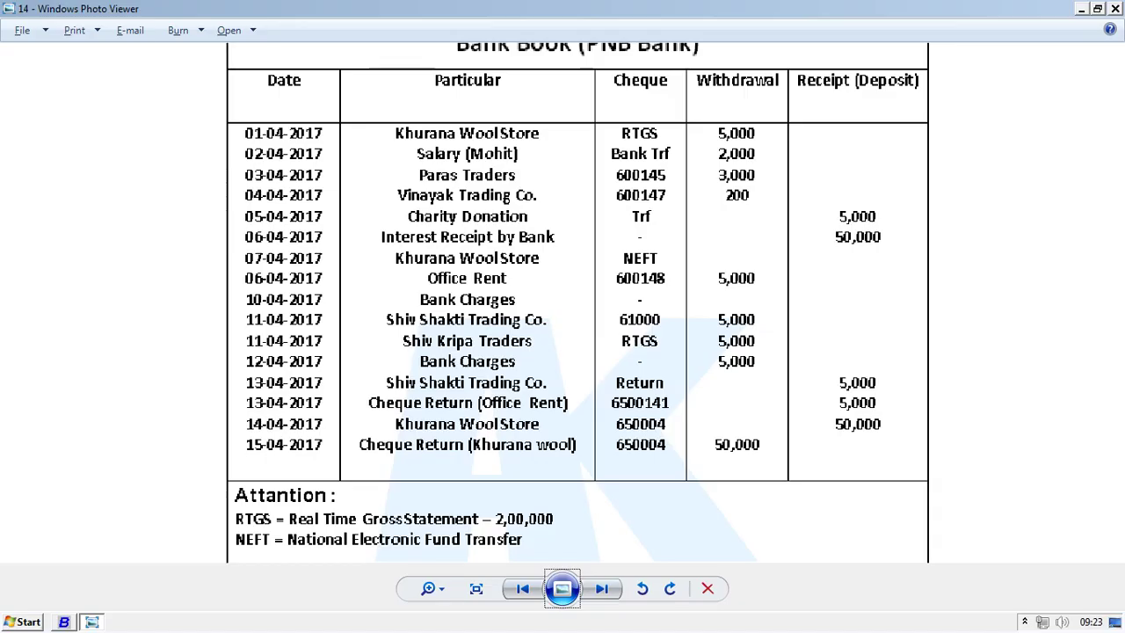
{"action": "key", "text": "alt+Tab"}
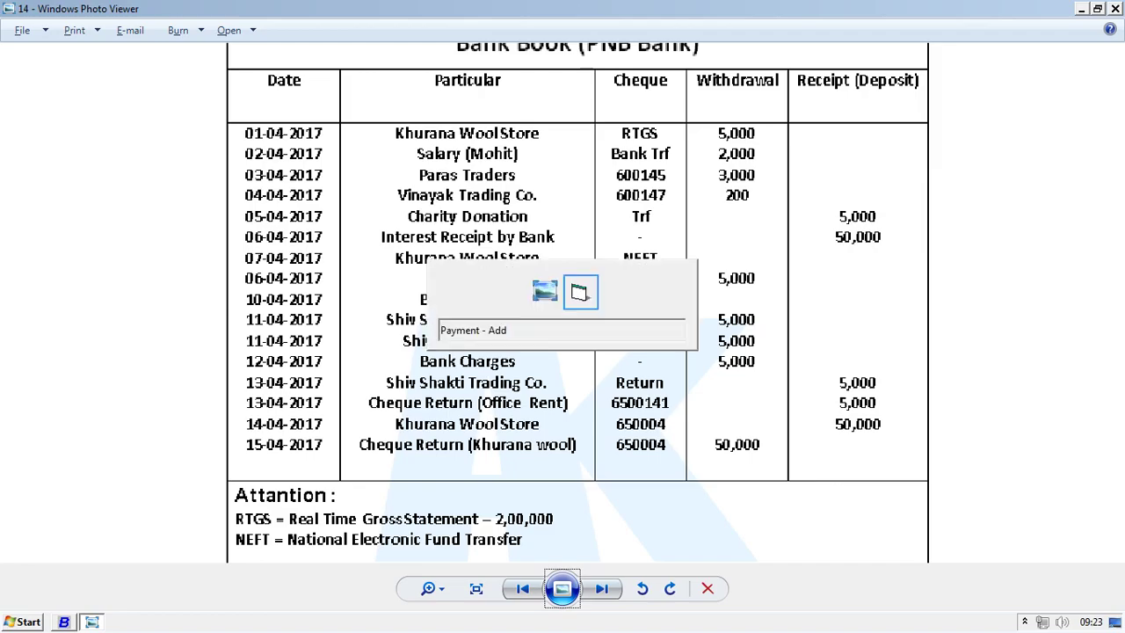
{"action": "type", "text": "0000"}
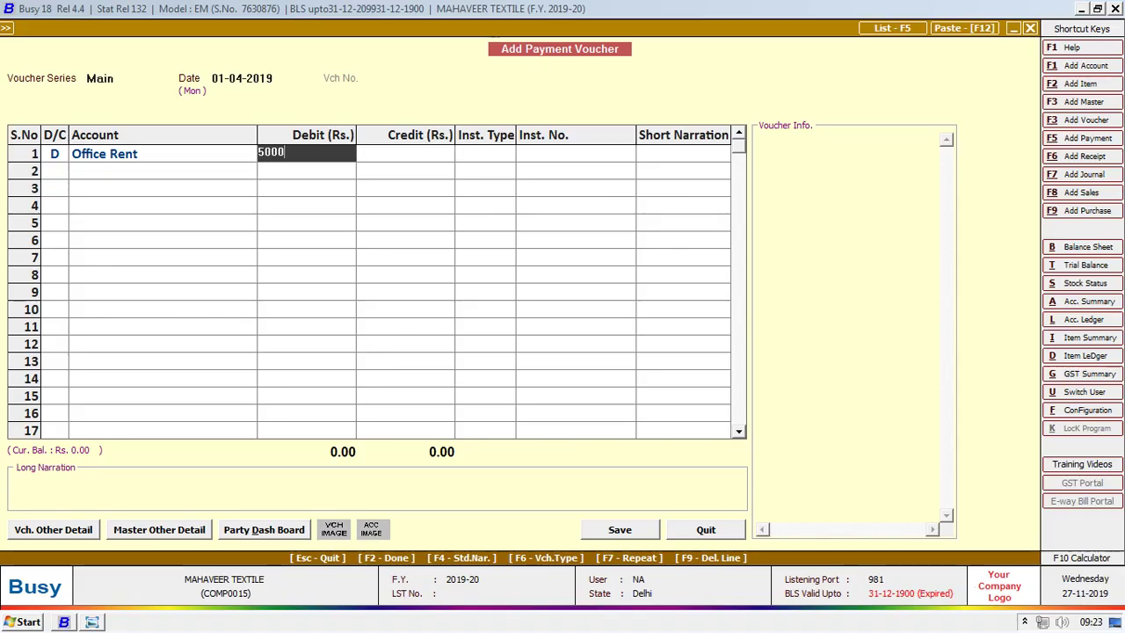
{"action": "key", "text": "BackSpace"}
{"action": "key", "text": "Return"}
{"action": "key", "text": "c"}
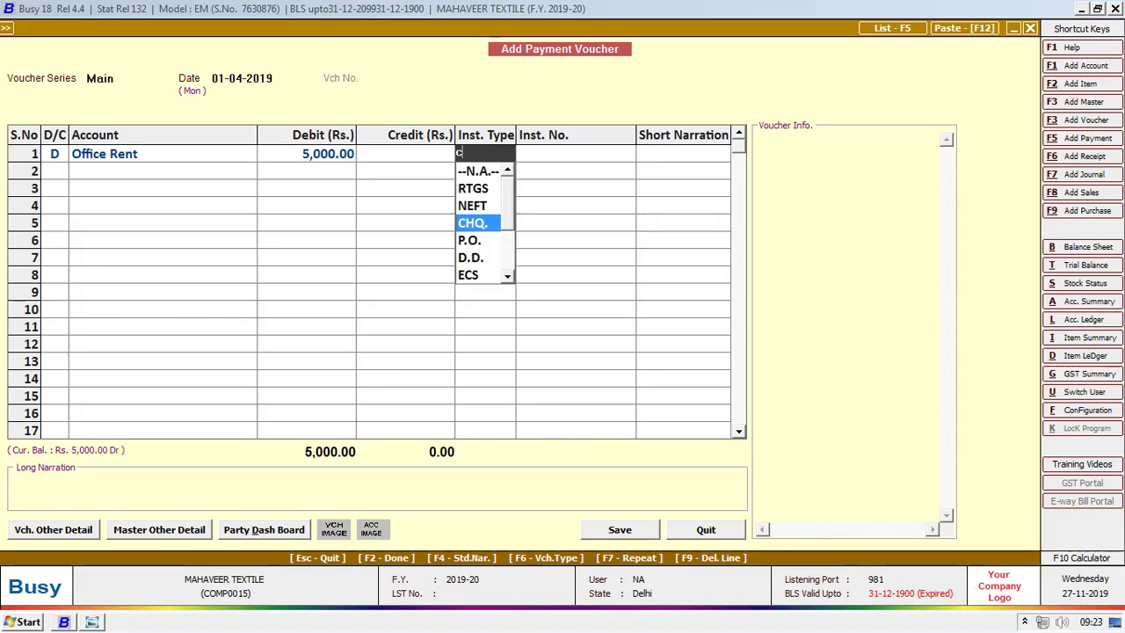
{"action": "key", "text": "Return"}
Set the Office Rent line's instrument number to 600148, taken from the Bank Book image.
{"action": "key", "text": "alt+Tab"}
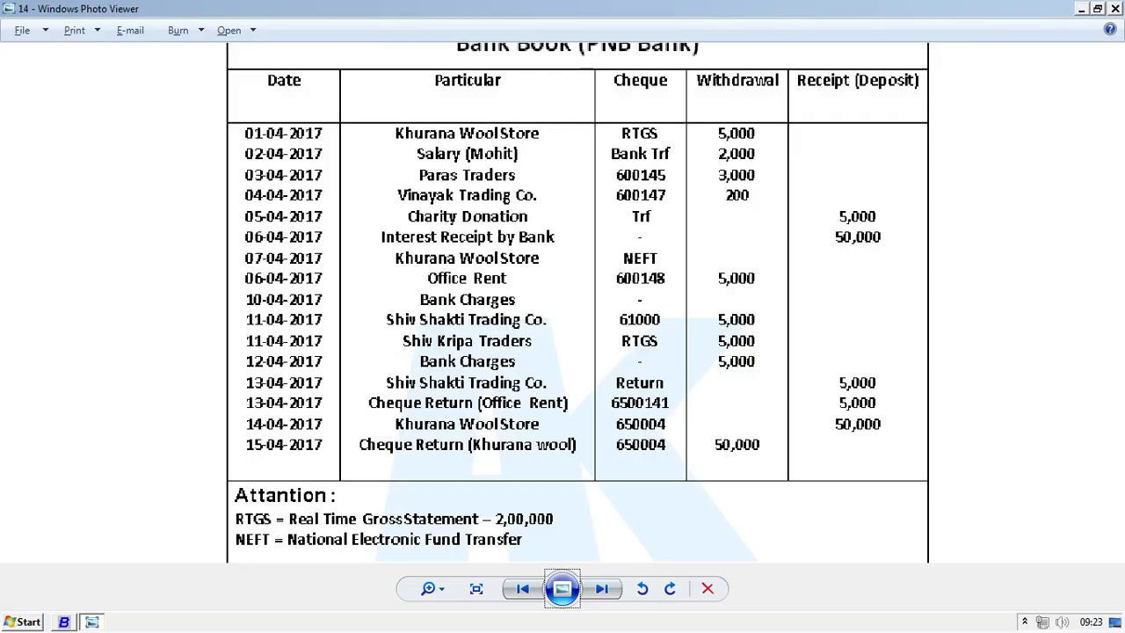
{"action": "key", "text": "alt+Tab"}
{"action": "type", "text": "600148"}
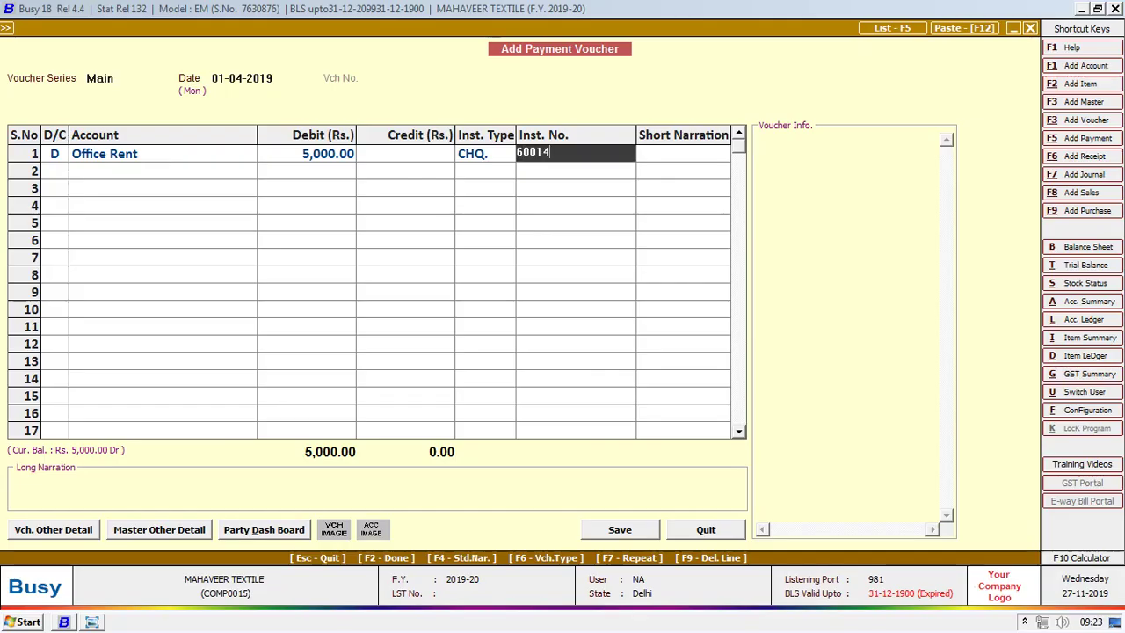
{"action": "key", "text": "Return"}
Accept the balancing credit entry on line 2 and save the Office Rent payment voucher.
{"action": "key", "text": "Return"}
{"action": "key", "text": "Return"}
{"action": "key", "text": "Return"}
{"action": "key", "text": "Return"}
{"action": "key", "text": "Return"}
{"action": "key", "text": "Return"}
{"action": "key", "text": "Return"}
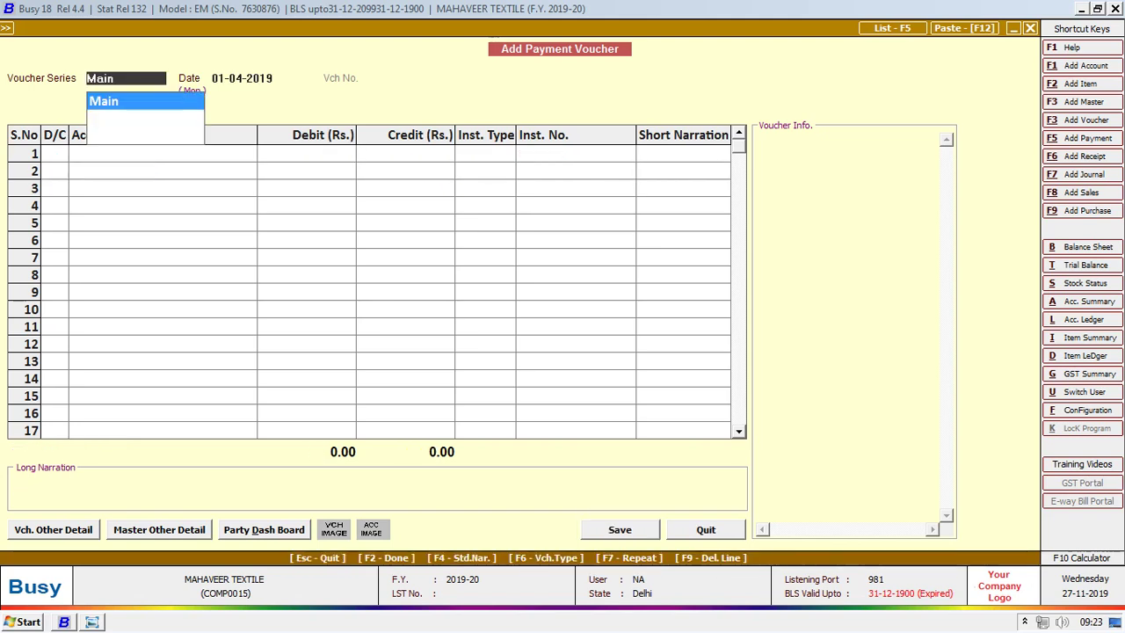
Check the Bank Book image for the returned Office Rent cheque and start a receipt voucher dated 13-04-2019.
{"action": "key", "text": "alt+Tab"}
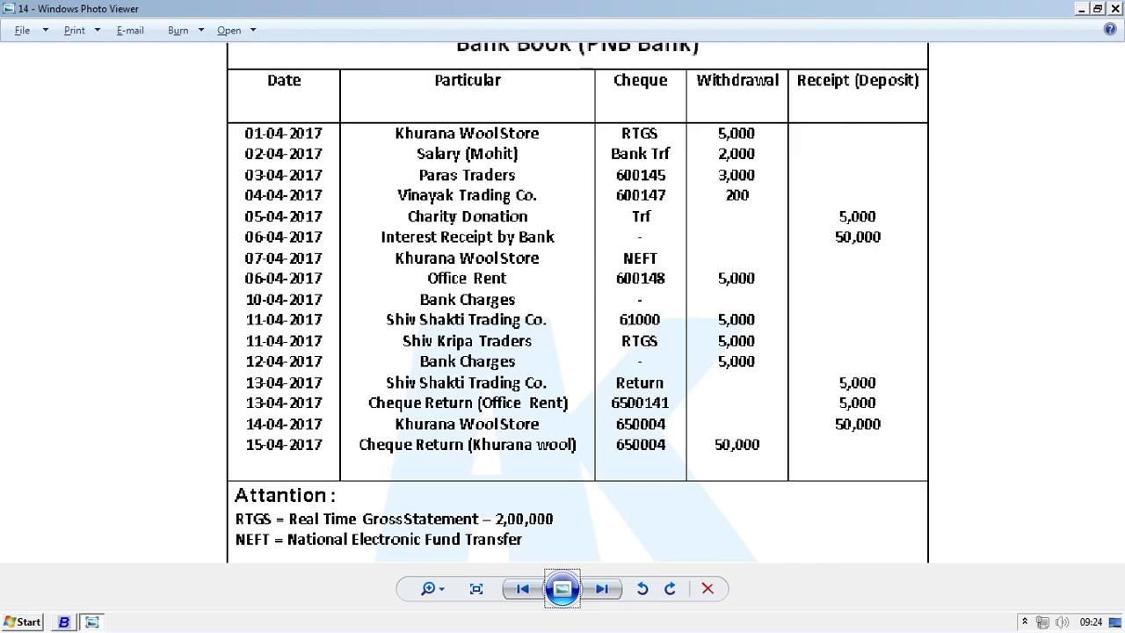
{"action": "key", "text": "alt+Tab"}
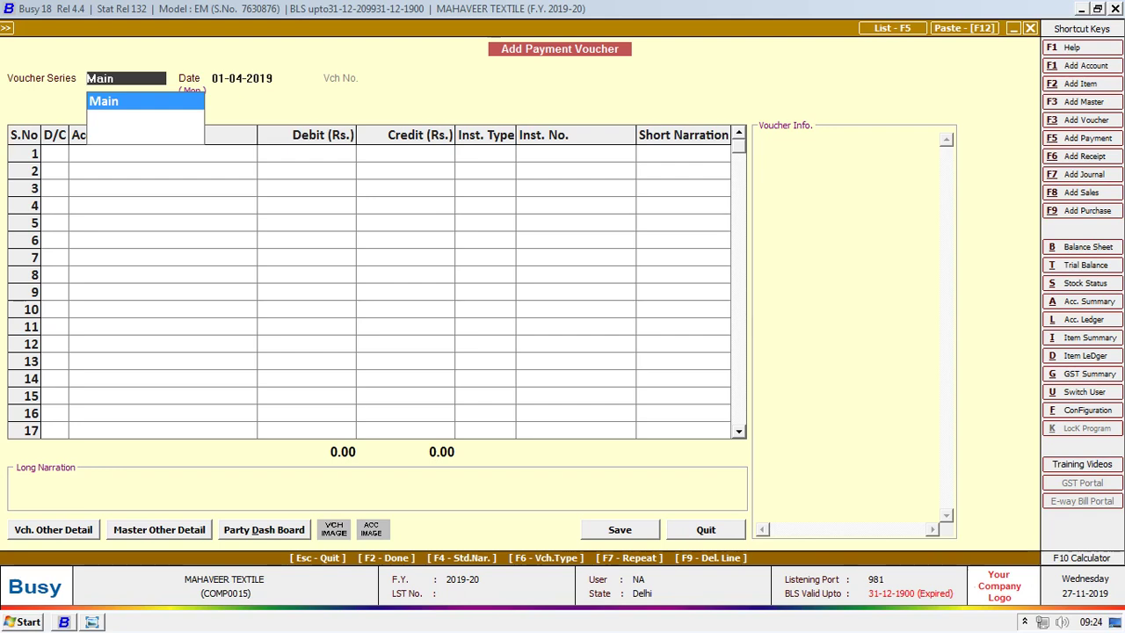
{"action": "key", "text": "F6"}
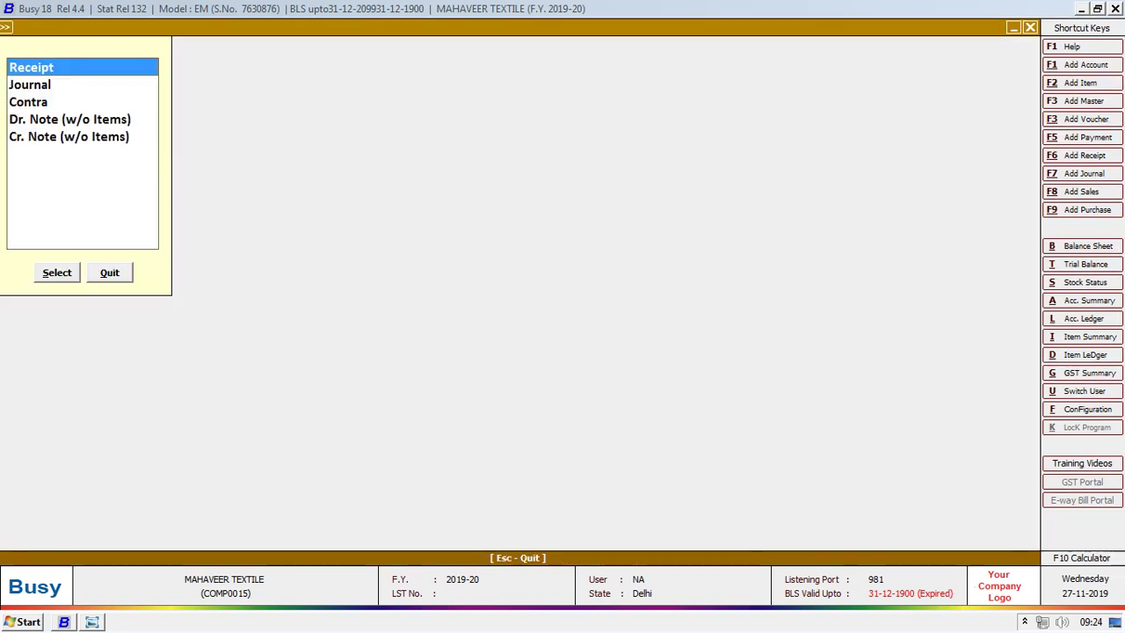
{"action": "key", "text": "Return"}
{"action": "key", "text": "Return"}
{"action": "key", "text": "Return"}
{"action": "key", "text": "Return"}
{"action": "left_click", "coordinate": [242, 78]}
{"action": "type", "text": "13"}
{"action": "key", "text": "Return"}
{"action": "key", "text": "Return"}
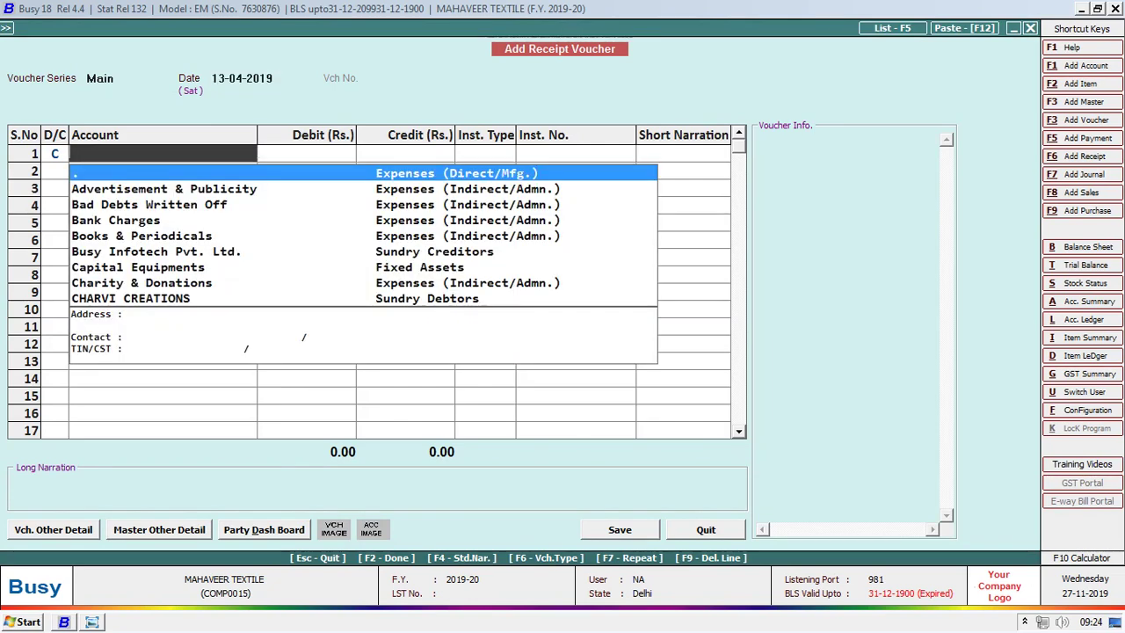
Credit Office Rent with 6,000 on line 1 using instrument type CHQ.
{"action": "type", "text": "off"}
{"action": "key", "text": "Down"}
{"action": "key", "text": "Down"}
{"action": "key", "text": "Return"}
{"action": "type", "text": "6000"}
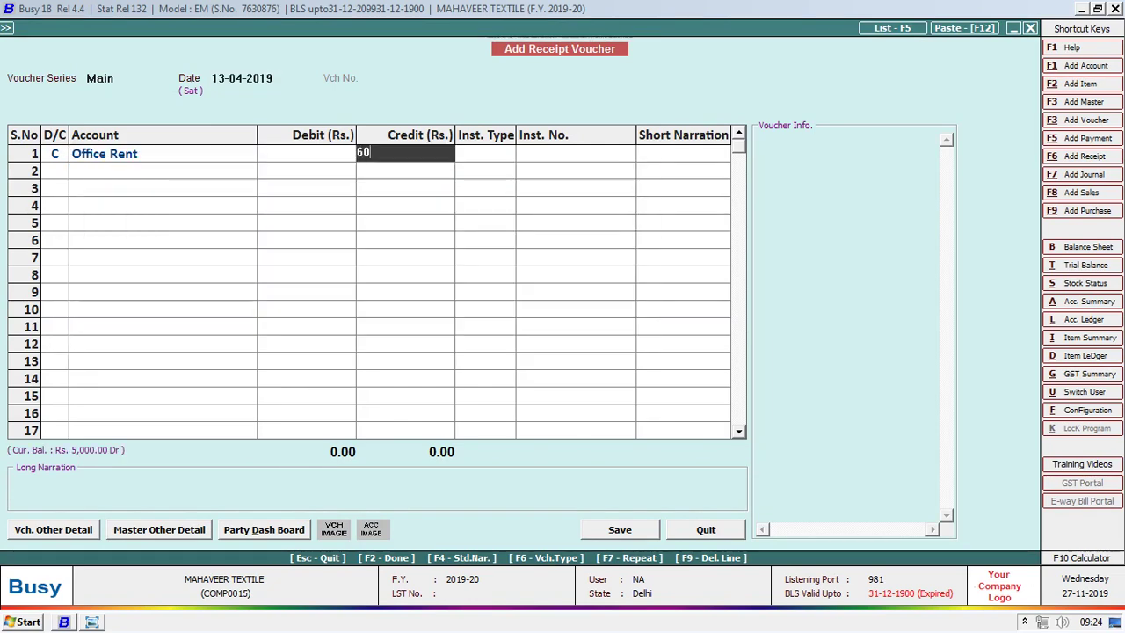
{"action": "key", "text": "Return"}
{"action": "key", "text": "Down"}
{"action": "key", "text": "Down"}
{"action": "key", "text": "Down"}
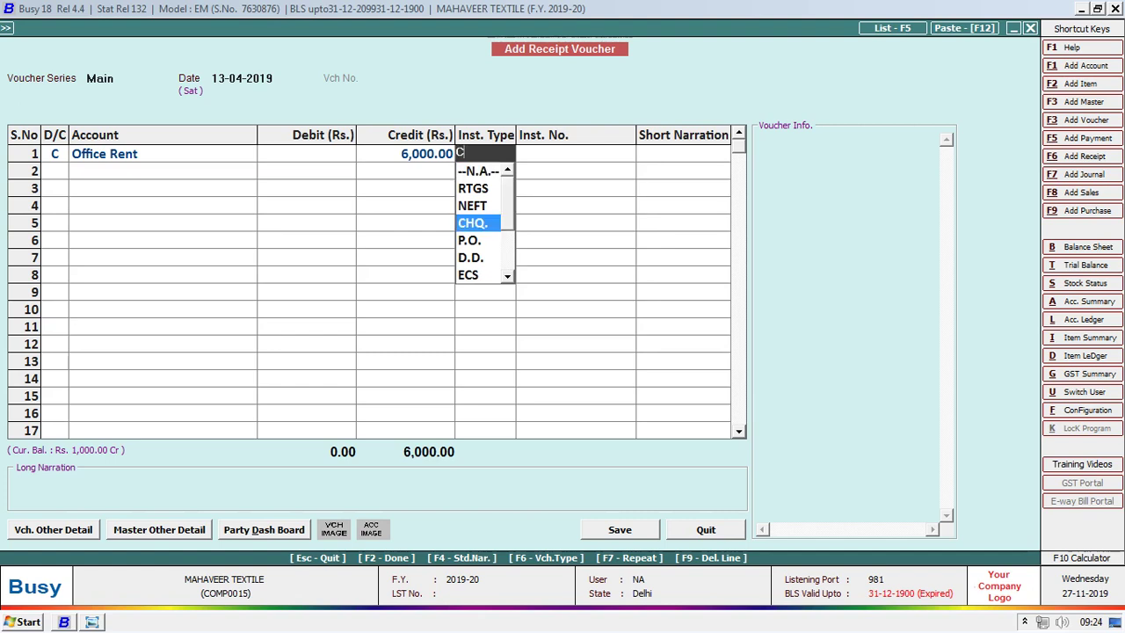
{"action": "key", "text": "Return"}
Enter instrument number 600148 for Office Rent and debit PNB BANK A/C with 6,000 using instrument type N.A.
{"action": "type", "text": "600148"}
{"action": "key", "text": "Return"}
{"action": "key", "text": "Return"}
{"action": "key", "text": "Return"}
{"action": "key", "text": "Return"}
{"action": "key", "text": "Return"}
{"action": "key", "text": "Return"}
Enter the long narration BEING CHECK RETURN and save the Office Rent receipt voucher.
{"action": "type", "text": "BEING CHECK RETURN"}
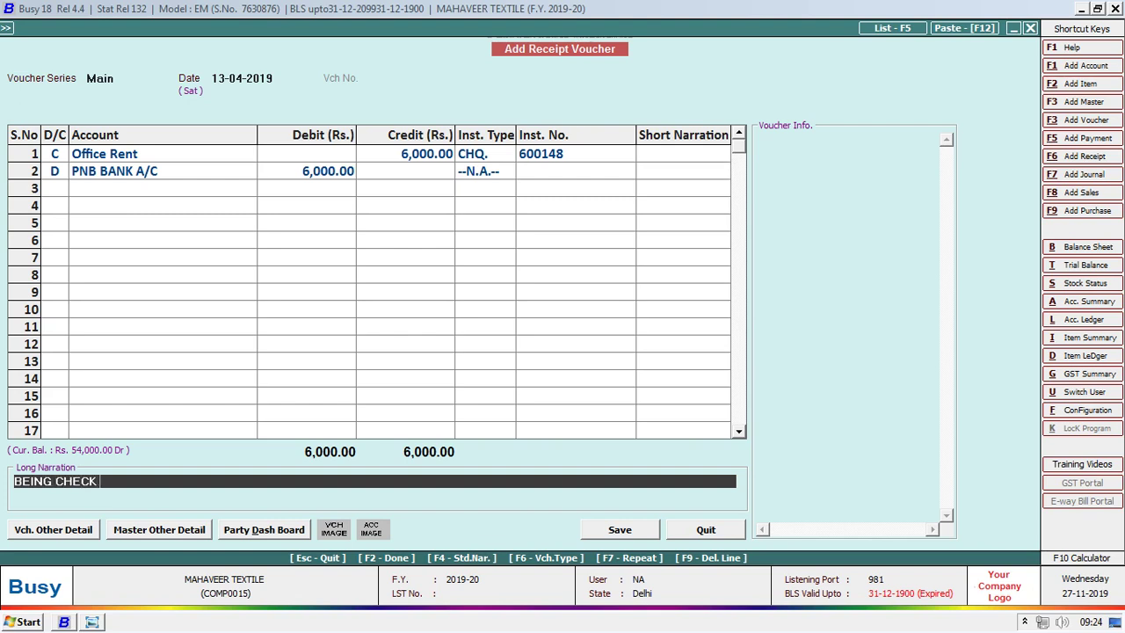
{"action": "key", "text": "Return"}
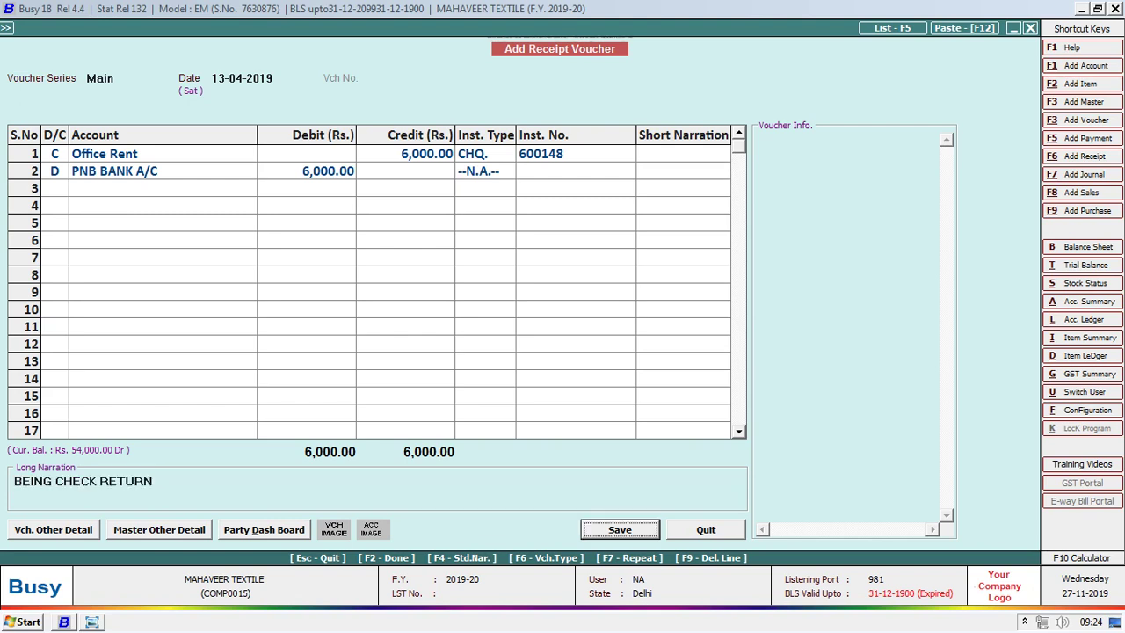
{"action": "key", "text": "Return"}
Start a receipt voucher dated 13-04-2019 from the Bank Book image, crediting KHURANA WOOL STORE with 50,000 using instrument type CHQ.
{"action": "key", "text": "alt+Tab"}
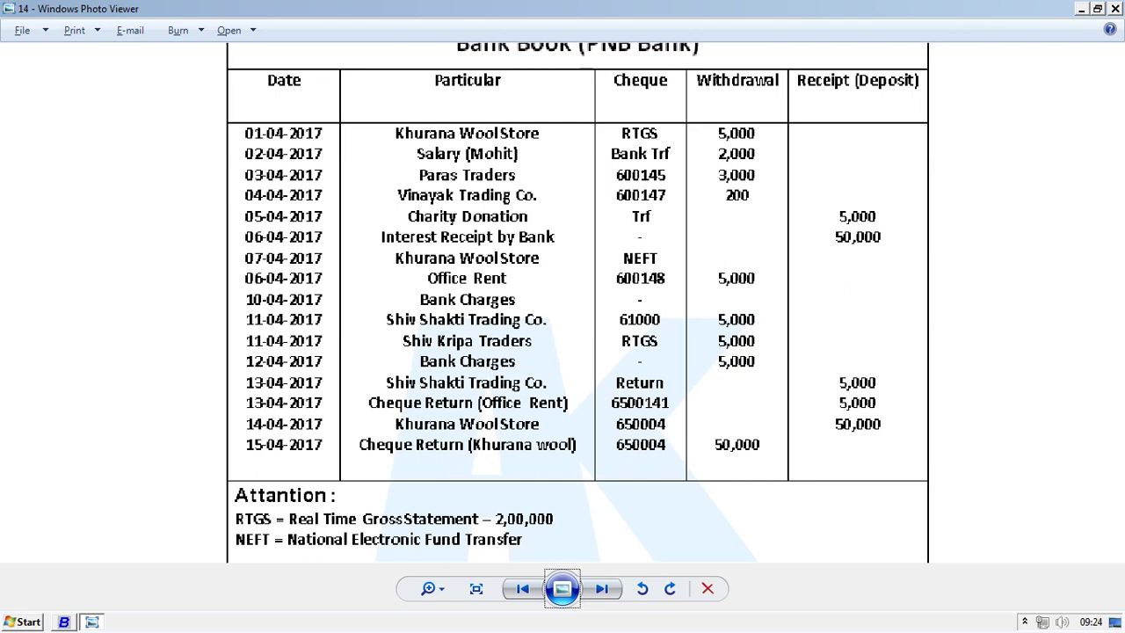
{"action": "key", "text": "alt+Tab"}
{"action": "key", "text": "Return"}
{"action": "key", "text": "Return"}
{"action": "key", "text": "Return"}
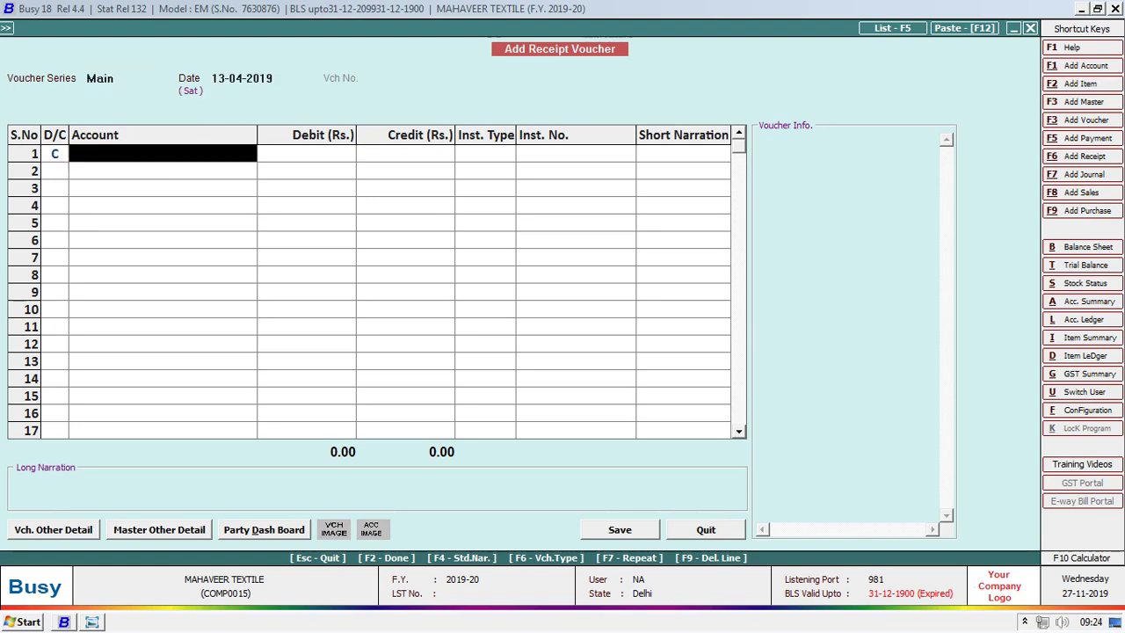
{"action": "type", "text": "KHURANA WOOL STORE"}
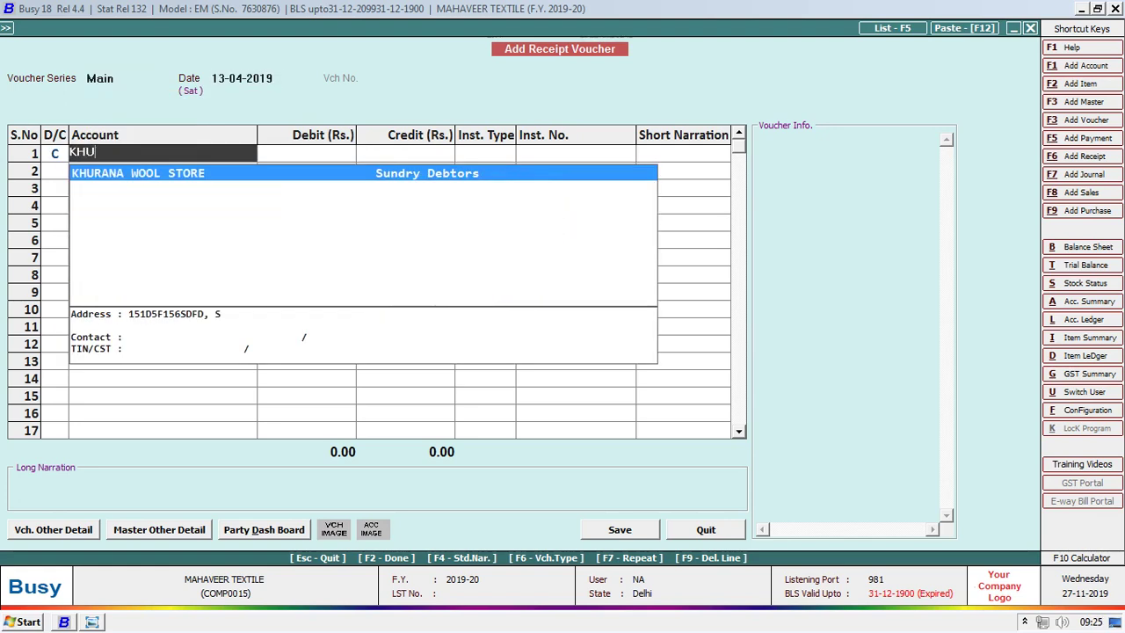
{"action": "key", "text": "Return"}
{"action": "type", "text": "50,000"}
{"action": "key", "text": "Return"}
{"action": "type", "text": "c"}
{"action": "key", "text": "Return"}
Set the KHURANA WOOL STORE line's instrument number to 650004, taken from the Bank Book image.
{"action": "key", "text": "alt+Tab"}
{"action": "key", "text": "alt+Tab"}
{"action": "type", "text": "6500"}
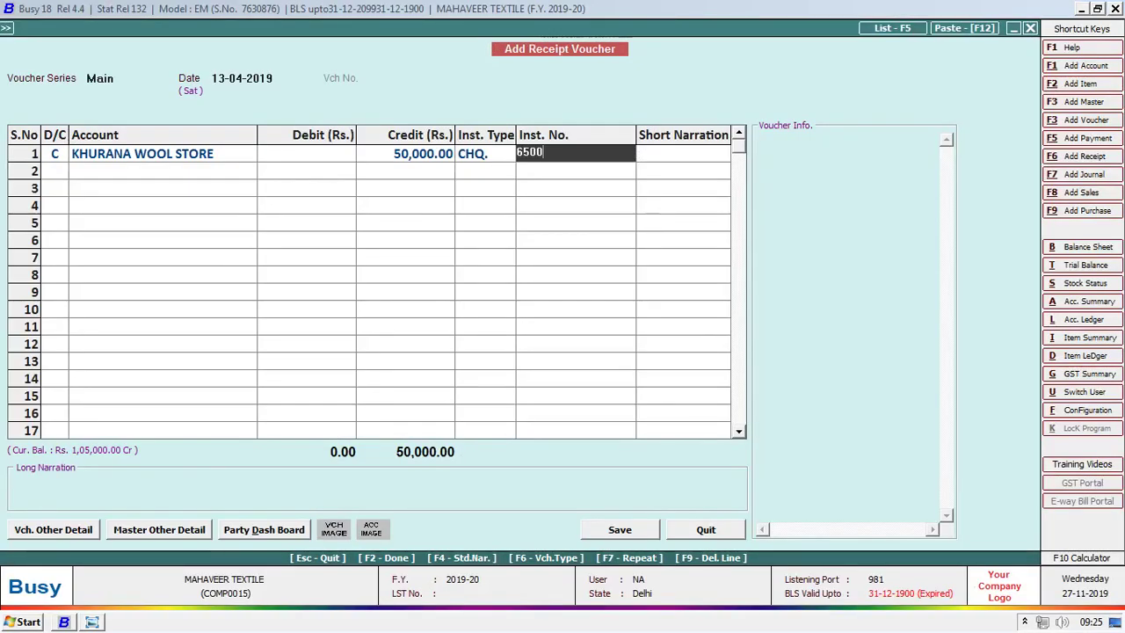
{"action": "key", "text": "alt+Tab"}
{"action": "key", "text": "alt+Tab"}
{"action": "type", "text": "04"}
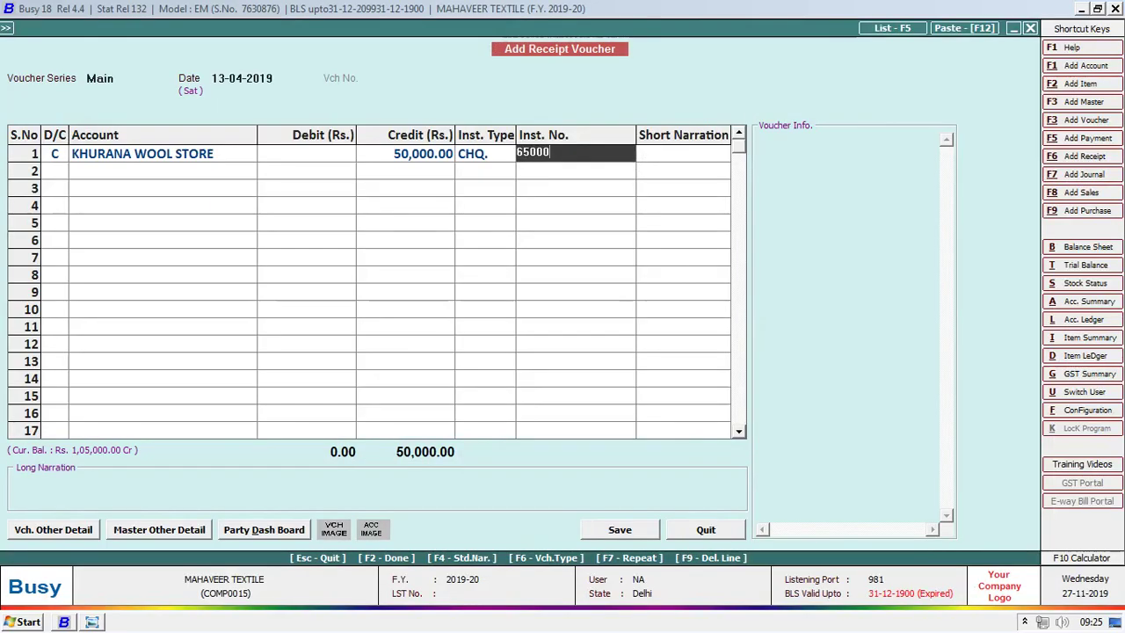
{"action": "key", "text": "Return"}
Debit PNB BANK A/C with the balancing amount on line 2 and save the KHURANA WOOL STORE receipt voucher.
{"action": "key", "text": "Return"}
{"action": "key", "text": "Return"}
{"action": "key", "text": "Return"}
{"action": "key", "text": "Return"}
{"action": "key", "text": "Return"}
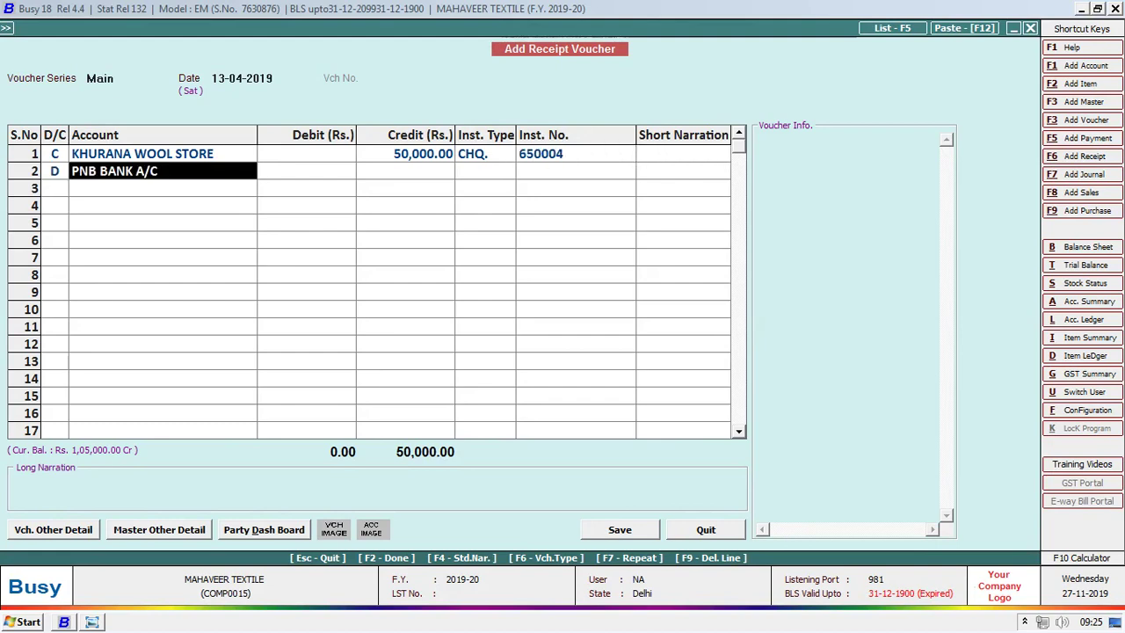
{"action": "key", "text": "Return"}
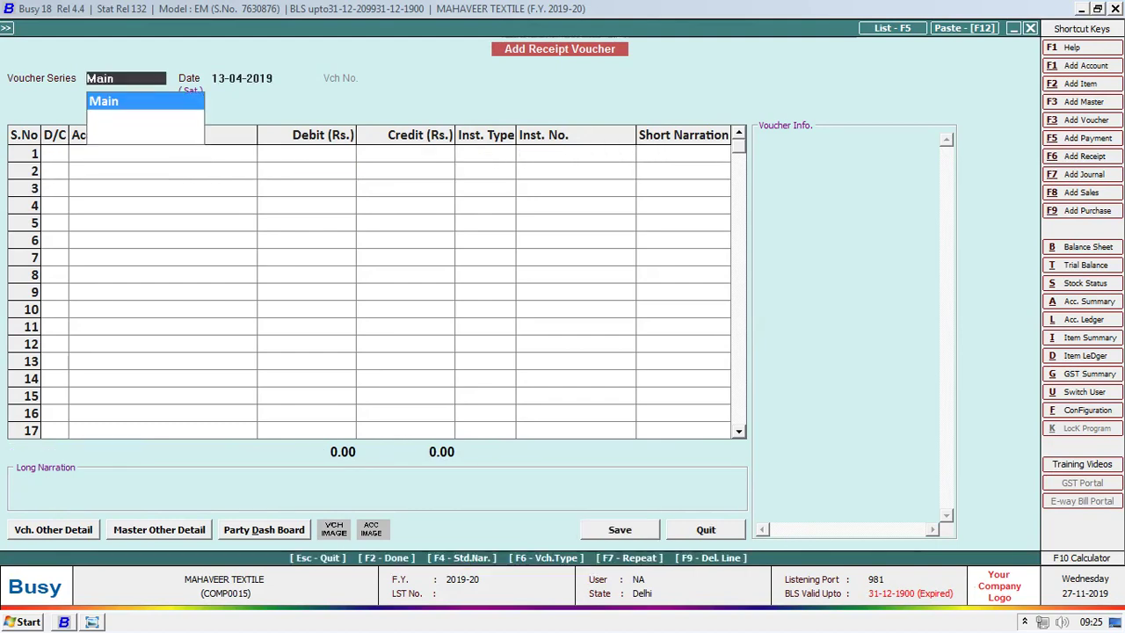
Switch to a new payment voucher dated 15-04-2019 with a debit entry on line 1.
{"action": "key", "text": "F6"}
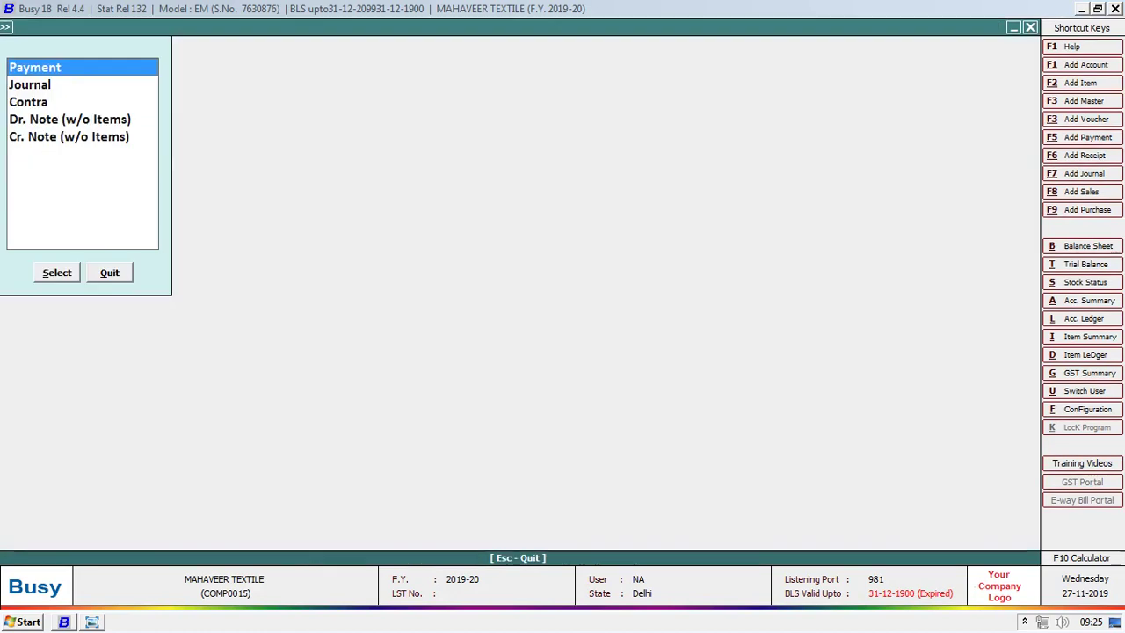
{"action": "key", "text": "Return"}
{"action": "key", "text": "Return"}
{"action": "type", "text": "1"}
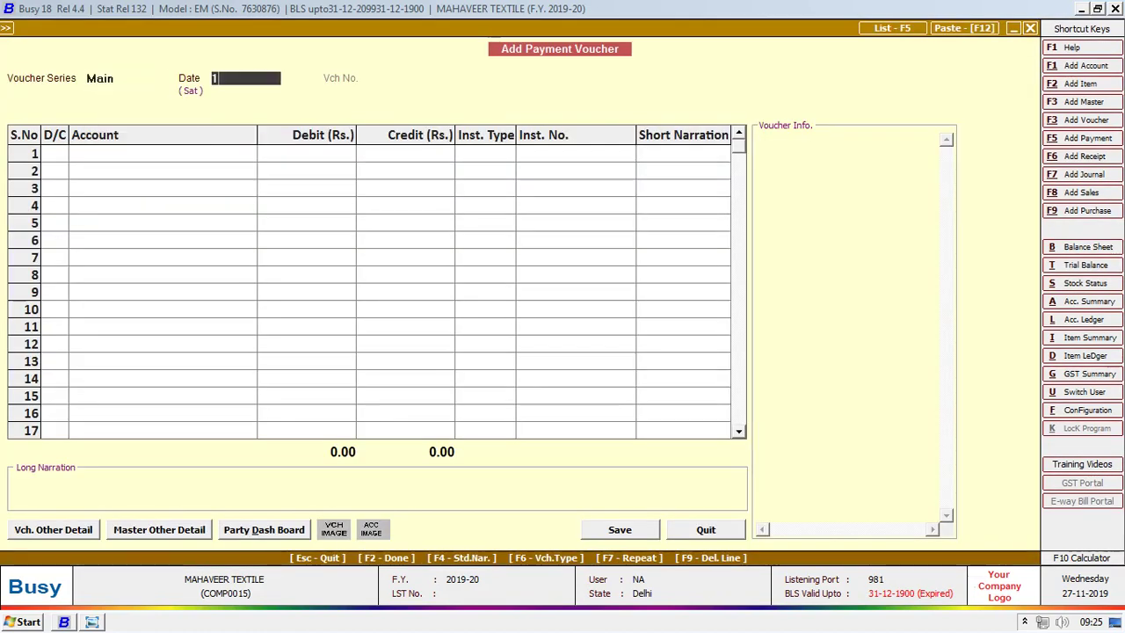
{"action": "type", "text": "5"}
{"action": "key", "text": "Return"}
{"action": "key", "text": "Return"}
Debit KHURANA WOOL STORE with 50,000 on line 1 using instrument type CHQ.
{"action": "type", "text": "J"}
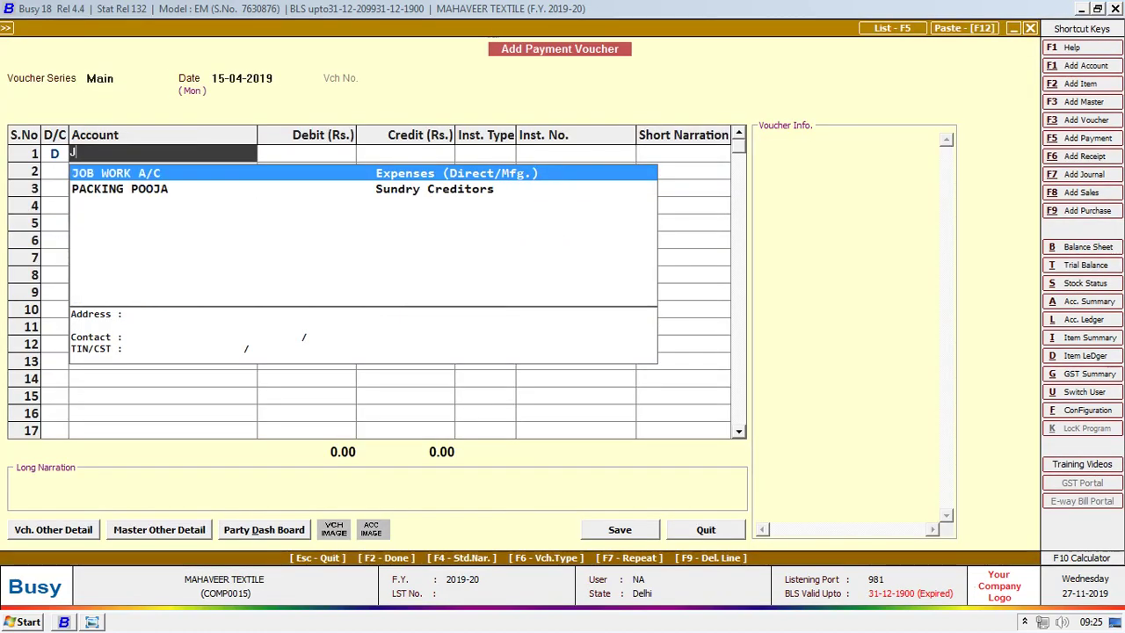
{"action": "key", "text": "BackSpace"}
{"action": "type", "text": "KHUR"}
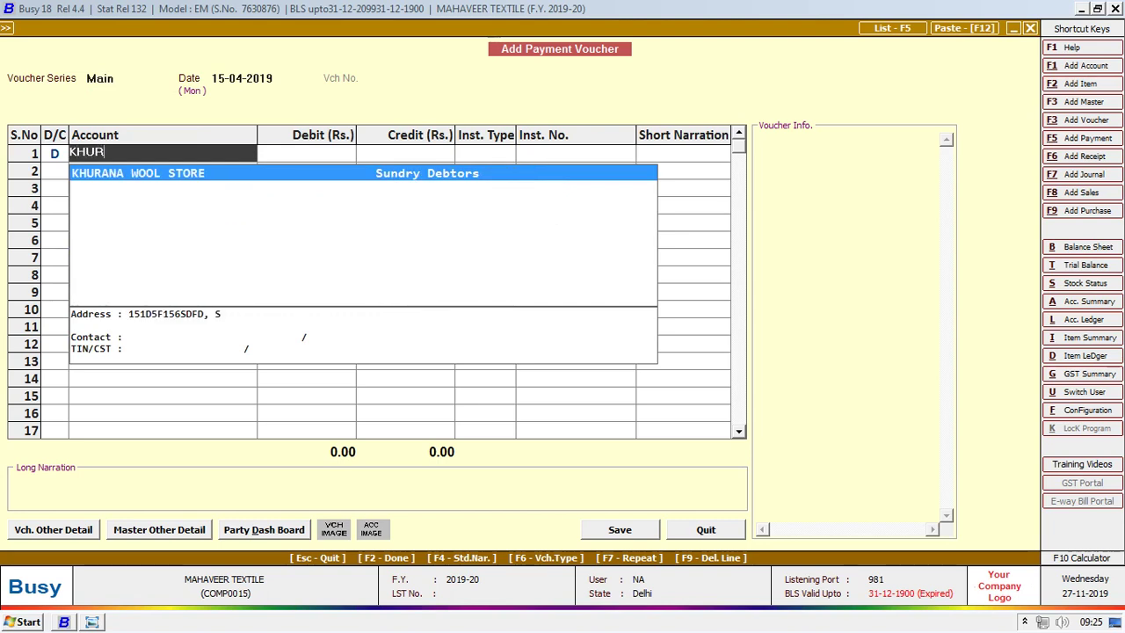
{"action": "key", "text": "Return"}
{"action": "type", "text": "50000"}
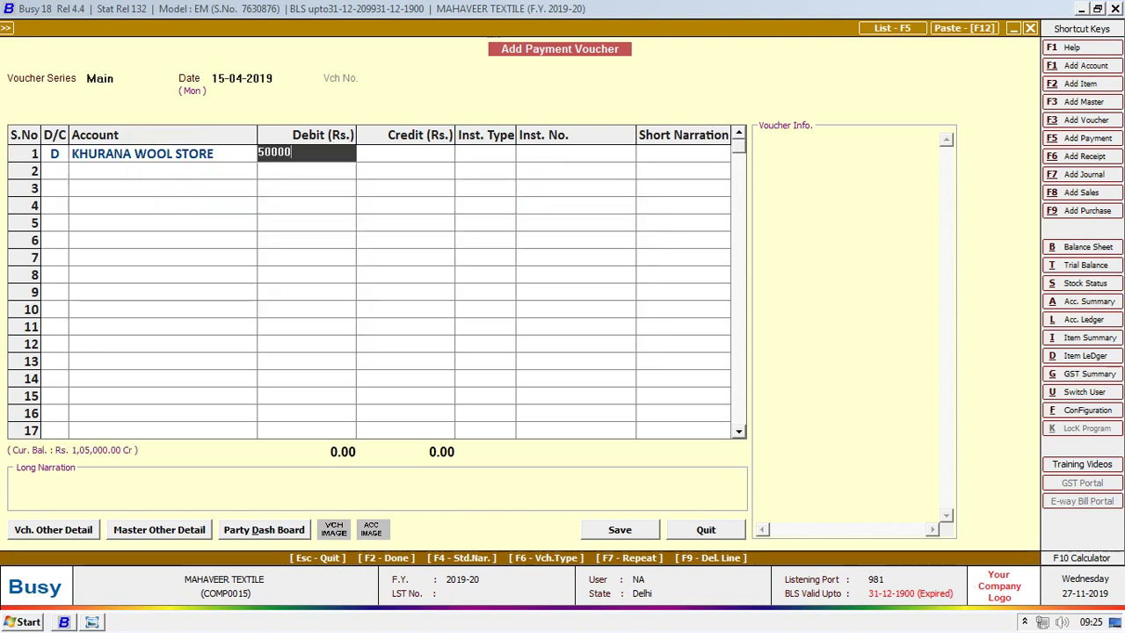
{"action": "key", "text": "Return"}
{"action": "key", "text": "Return"}
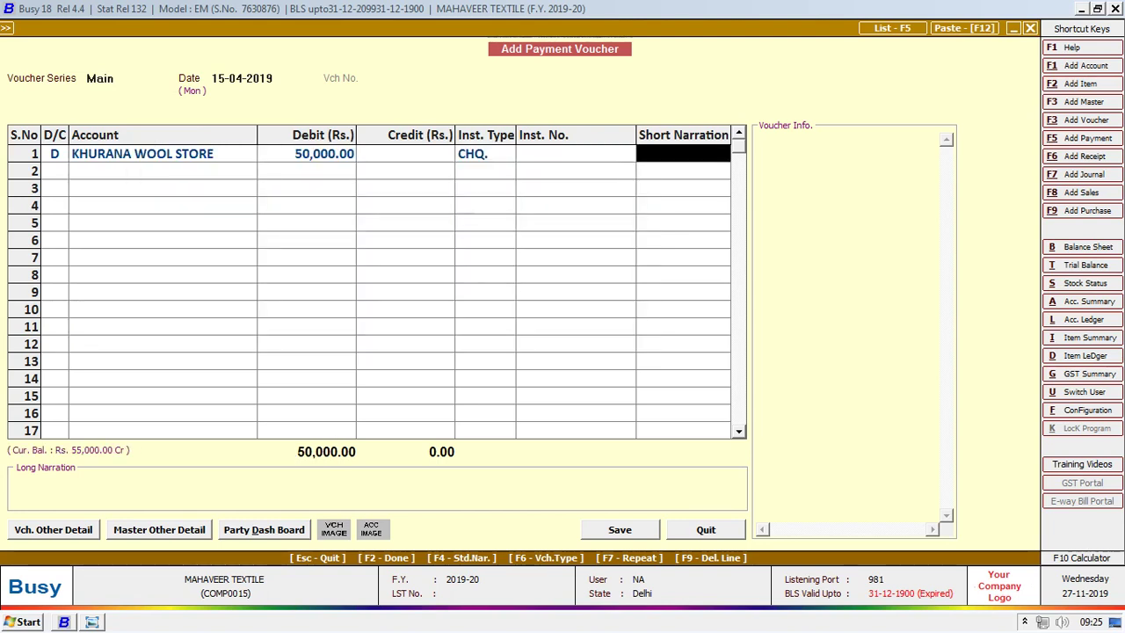
Enter instrument number 650004 for KHURANA WOOL STORE and credit PNB BANK A/C with 50,000 using instrument type N.A.
{"action": "type", "text": "650004"}
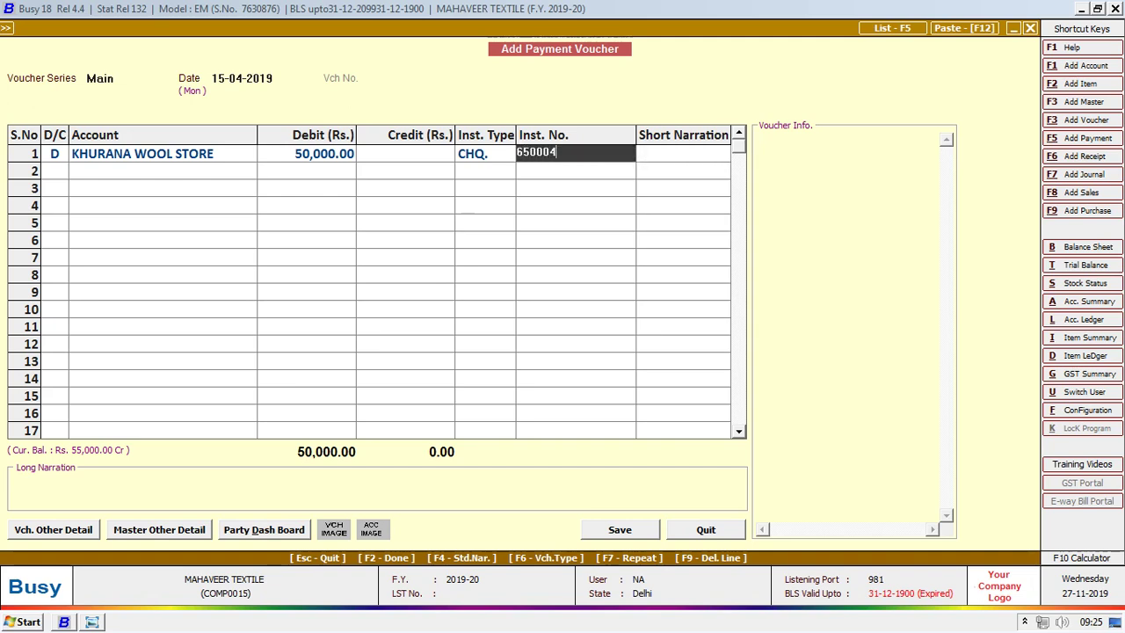
{"action": "key", "text": "Return"}
{"action": "key", "text": "Return"}
{"action": "key", "text": "Return"}
{"action": "key", "text": "Return"}
{"action": "key", "text": "Return"}
{"action": "key", "text": "Return"}
{"action": "key", "text": "Return"}
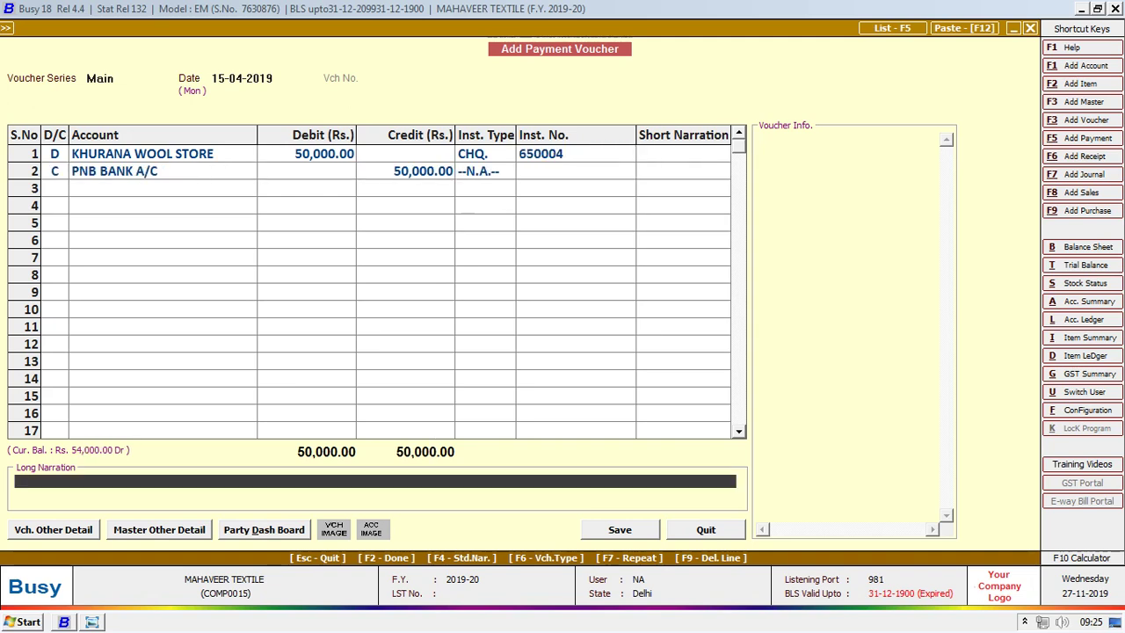
Enter the long narration BEING CHECK RETURN and save the KHURANA WOOL STORE payment voucher.
{"action": "type", "text": "BEING CHECK "}
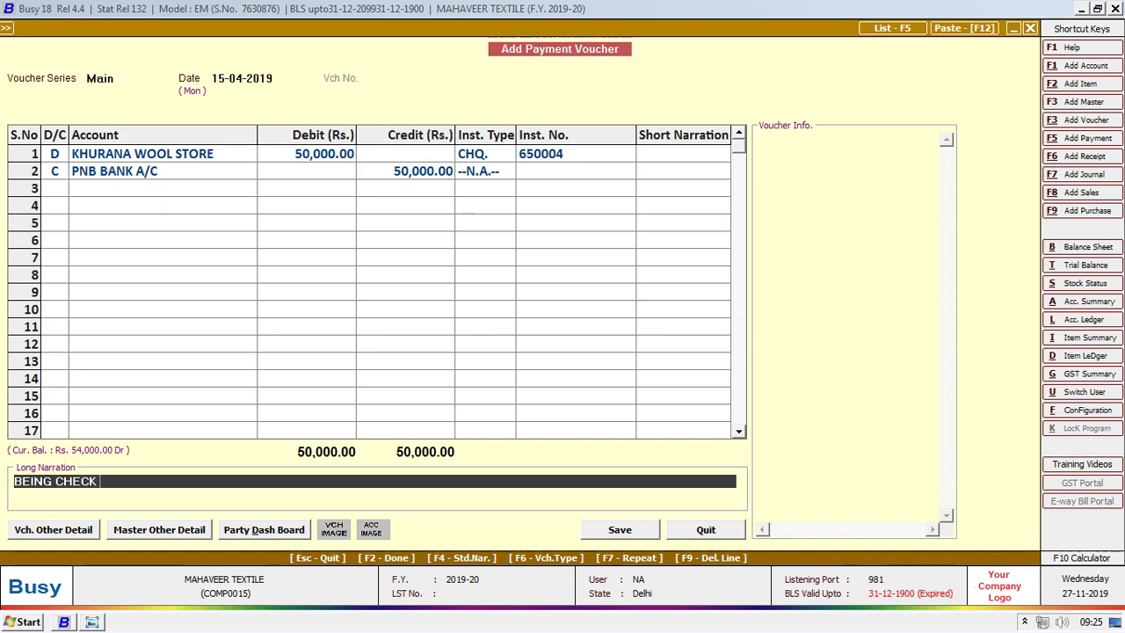
{"action": "type", "text": "RETURN"}
{"action": "key", "text": "Return"}
{"action": "key", "text": "Return"}
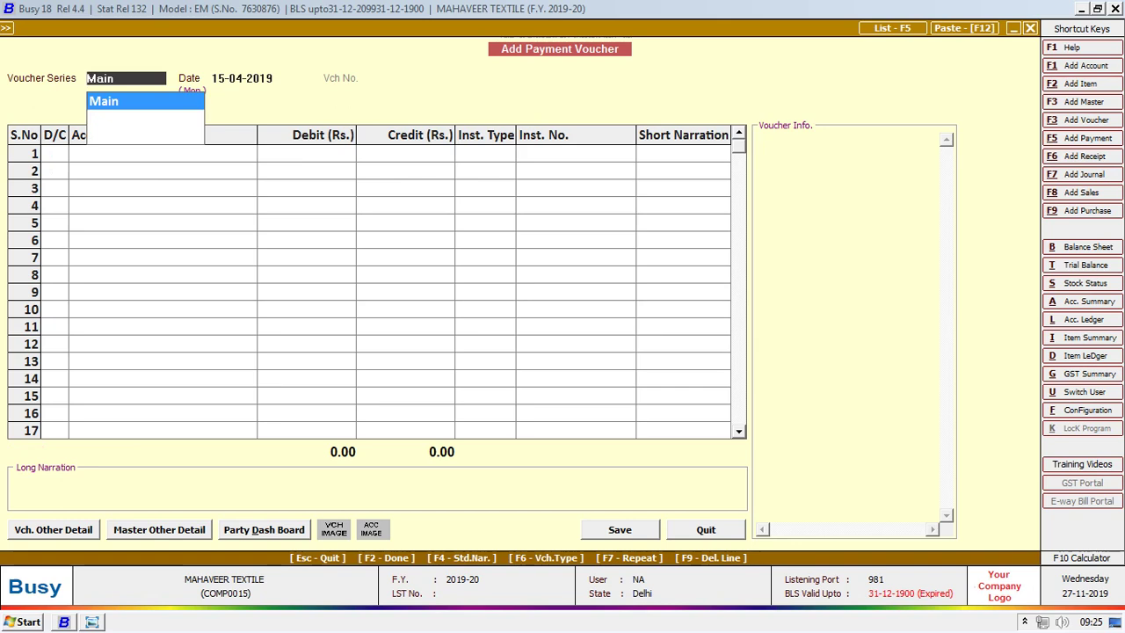
Start a payment voucher dated 15-04-2019 and debit Bank Charges with 250 using instrument type N.A.
{"action": "key", "text": "Return"}
{"action": "key", "text": "Return"}
{"action": "key", "text": "Return"}
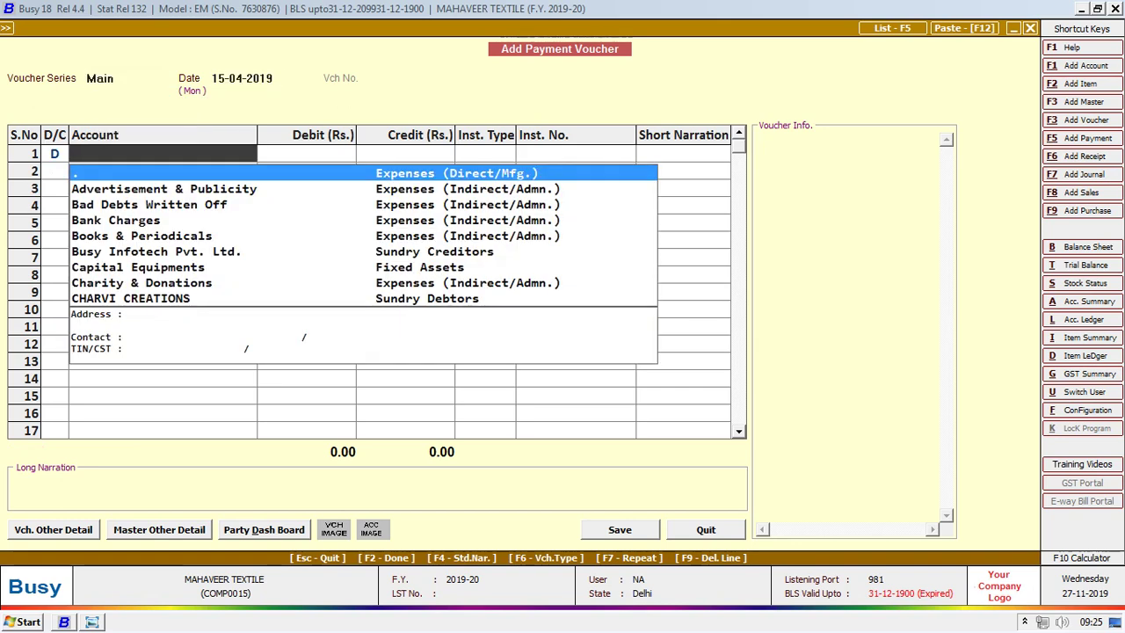
{"action": "type", "text": "bank"}
{"action": "key", "text": "Return"}
{"action": "type", "text": "250"}
{"action": "key", "text": "Return"}
{"action": "key", "text": "Return"}
Credit PNB BANK A/C with 250 on line 2 using instrument type N.A.
{"action": "key", "text": "Return"}
{"action": "key", "text": "Return"}
{"action": "key", "text": "Return"}
{"action": "key", "text": "Return"}
{"action": "key", "text": "Return"}
Enter the long narration BEING CHECK BOUNS CHARGES for the Bank Charges payment voucher.
{"action": "type", "text": "BEING CHECK"}
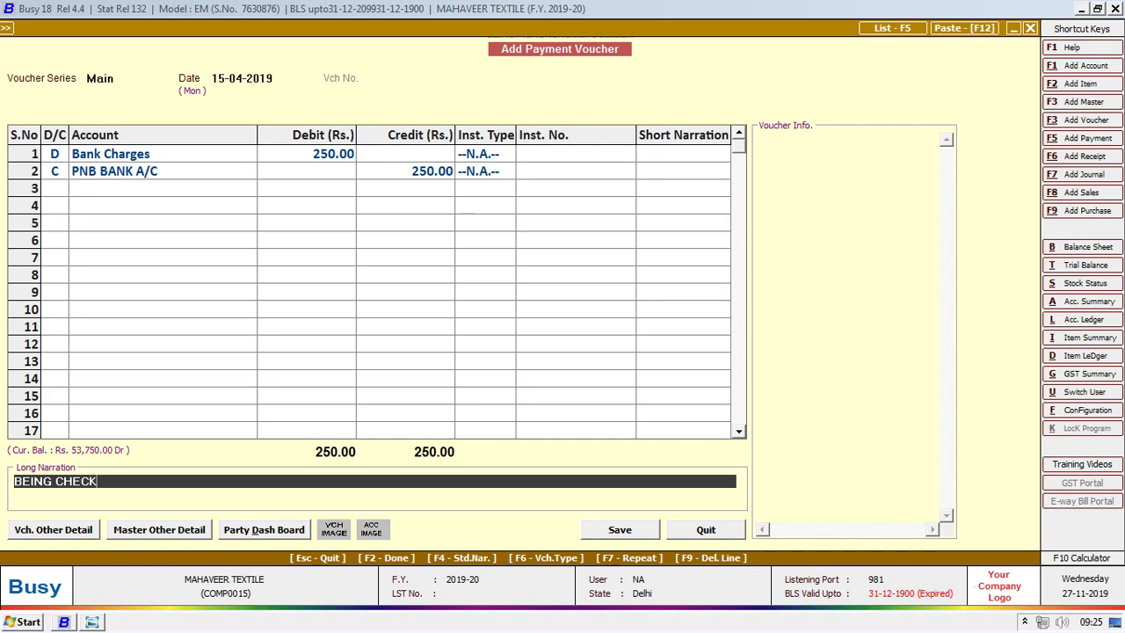
{"action": "type", "text": " BOUNS CHARGES"}
{"action": "key", "text": "F2"}
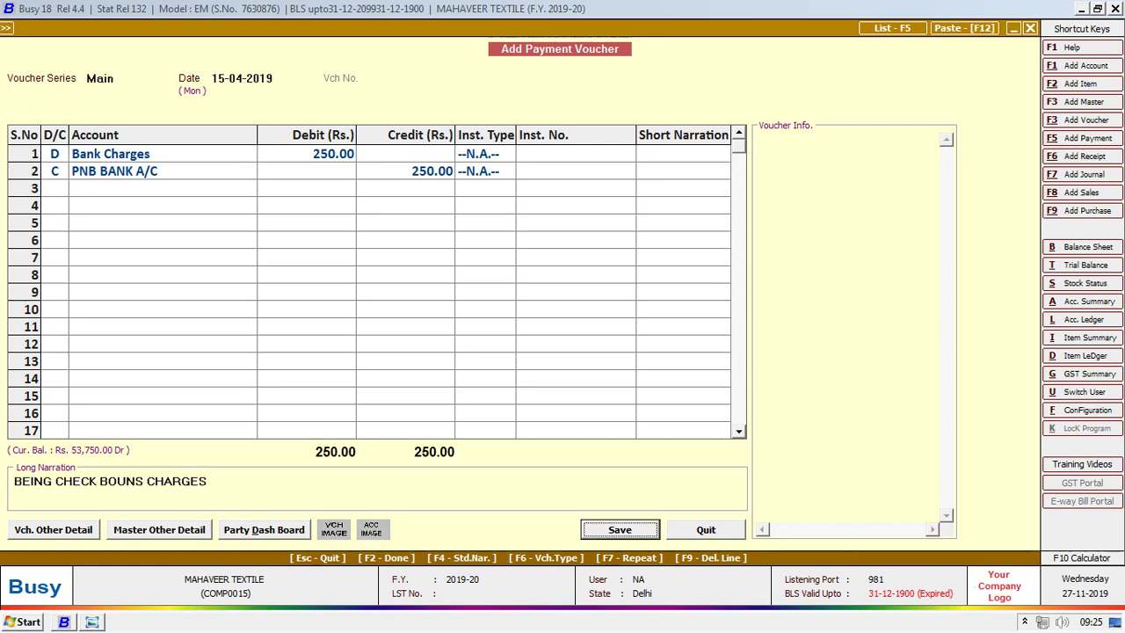
Switch to Windows Photo Viewer and read the Exercise Related Questions page for the cash and bank balance questions.
{"action": "key", "text": "alt+Tab"}
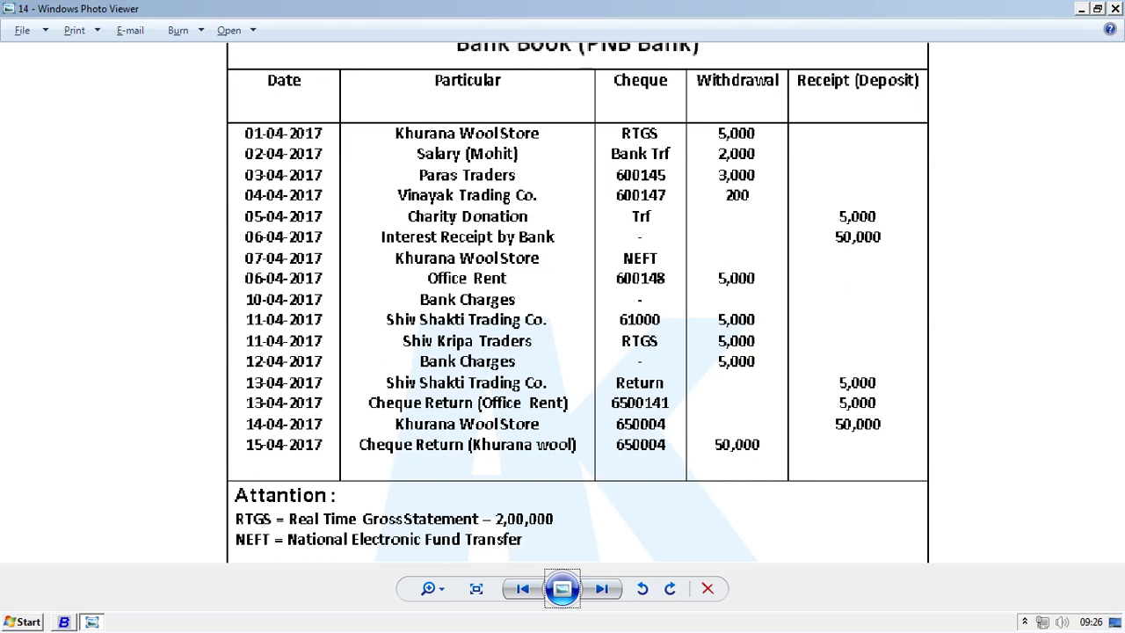
{"action": "key", "text": "Right"}
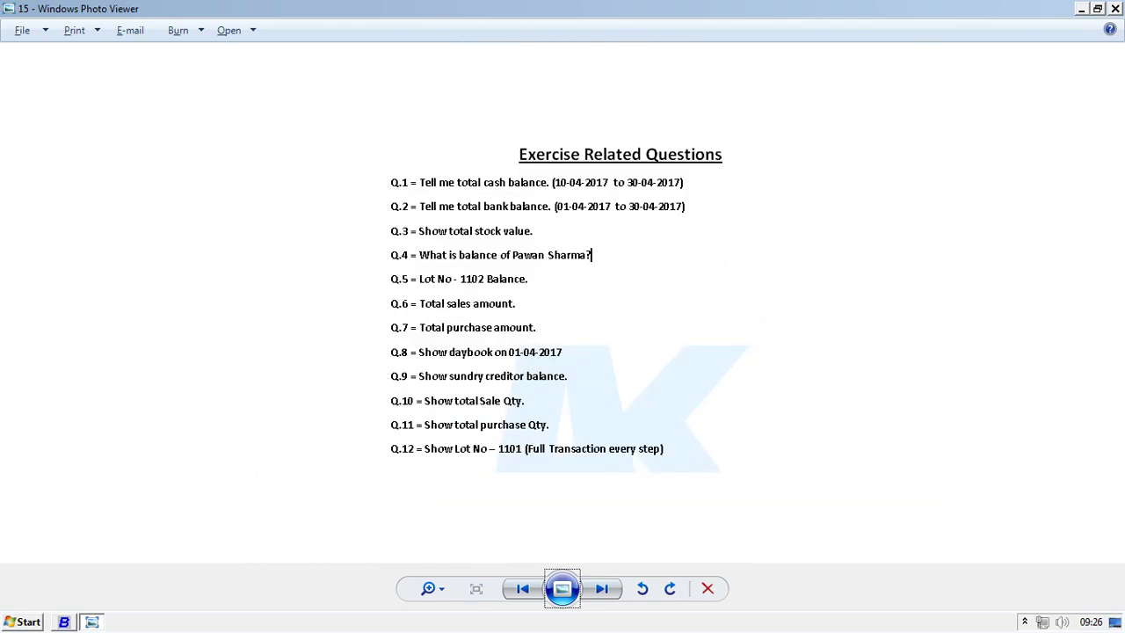
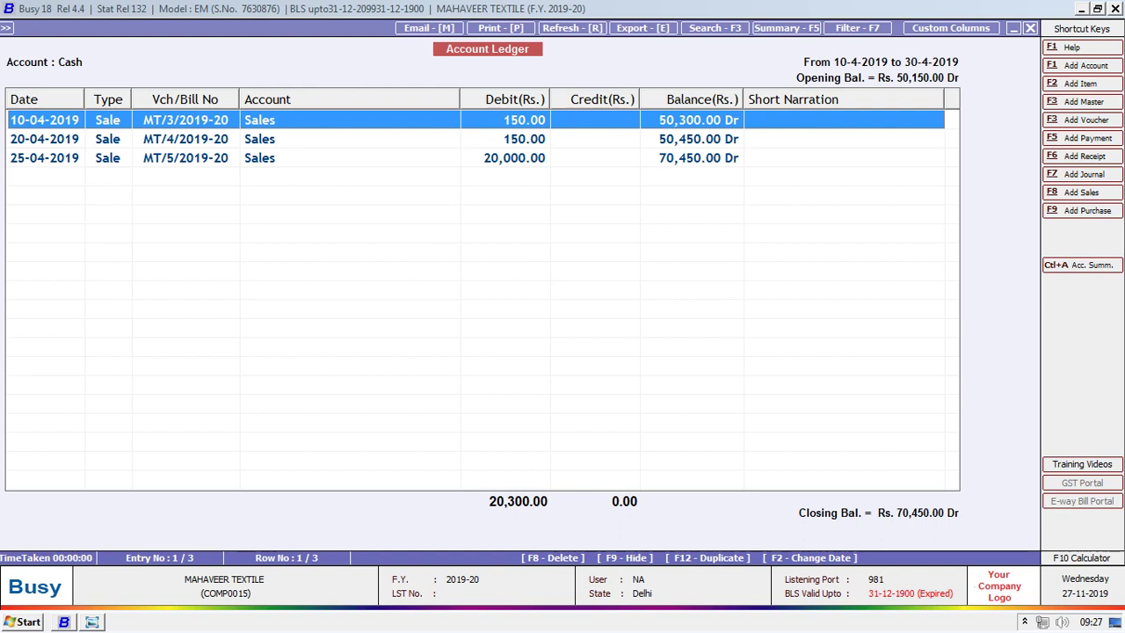
{"action": "key", "text": "alt+Tab"}
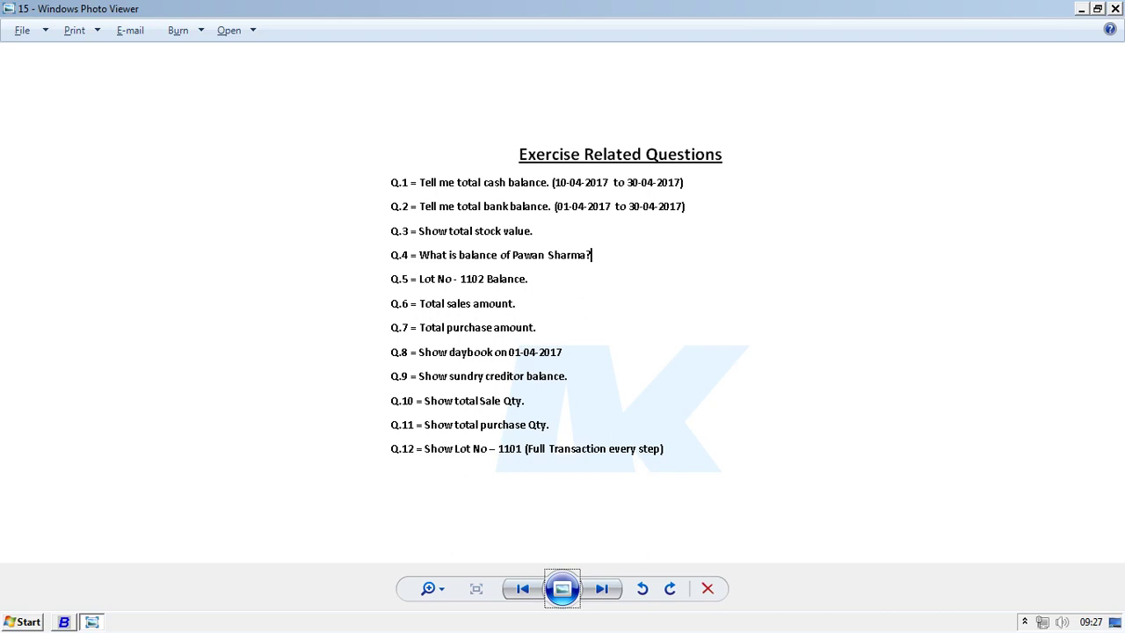
{"action": "key", "text": "alt+Tab"}
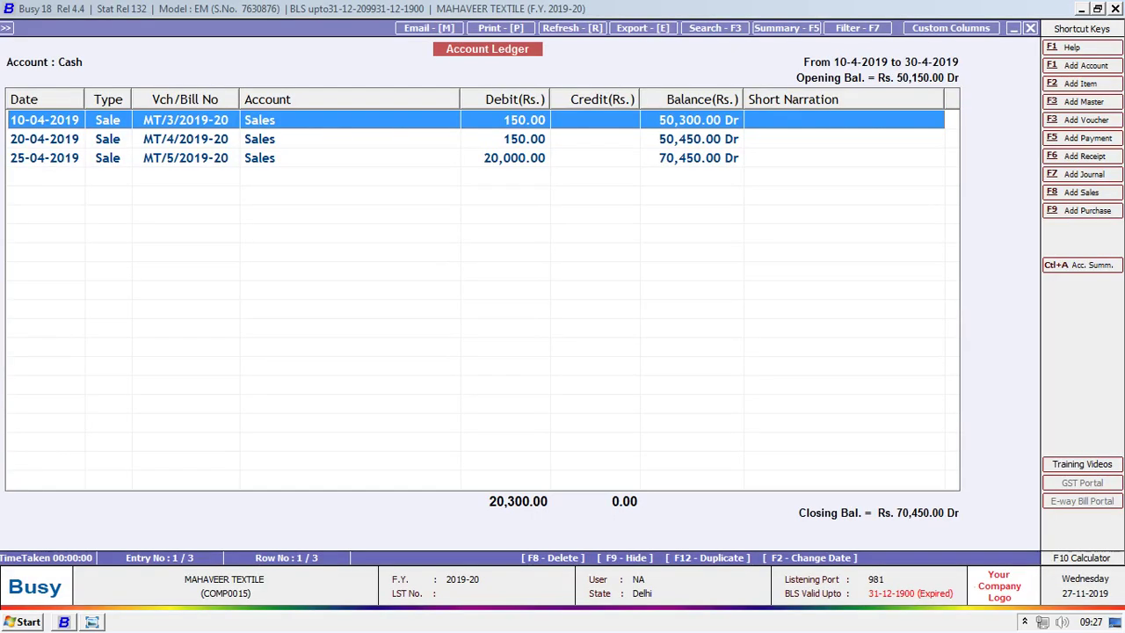
Display the account ledger of PNB BANK A/C from 01-04-2019 to 30-04-2019.
{"action": "key", "text": "Escape"}
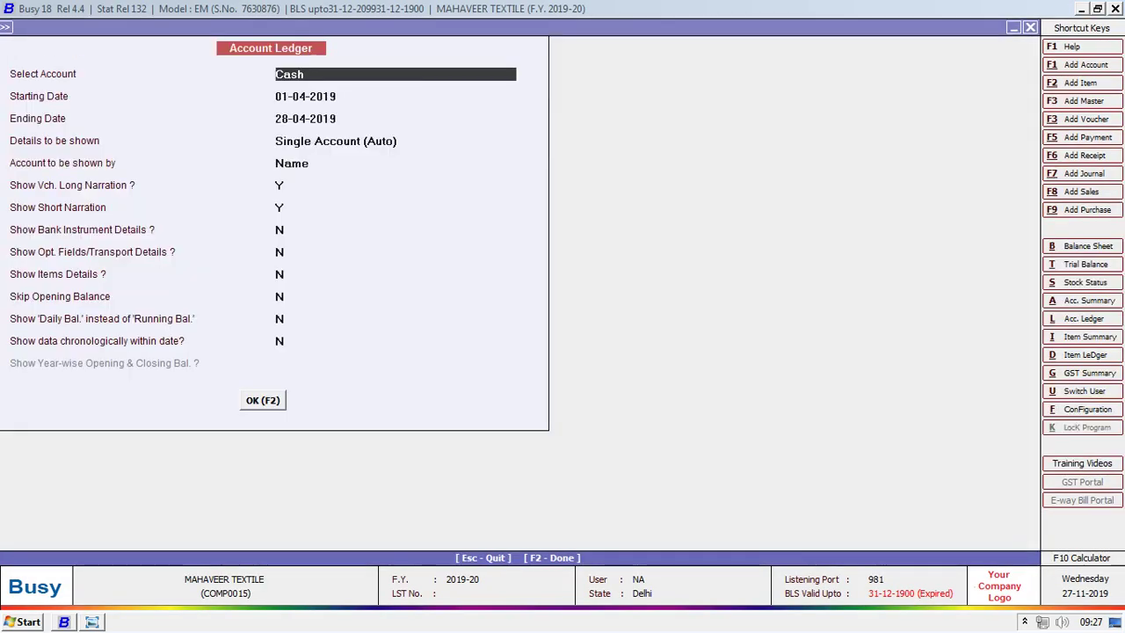
{"action": "type", "text": "PNB BANK A/C"}
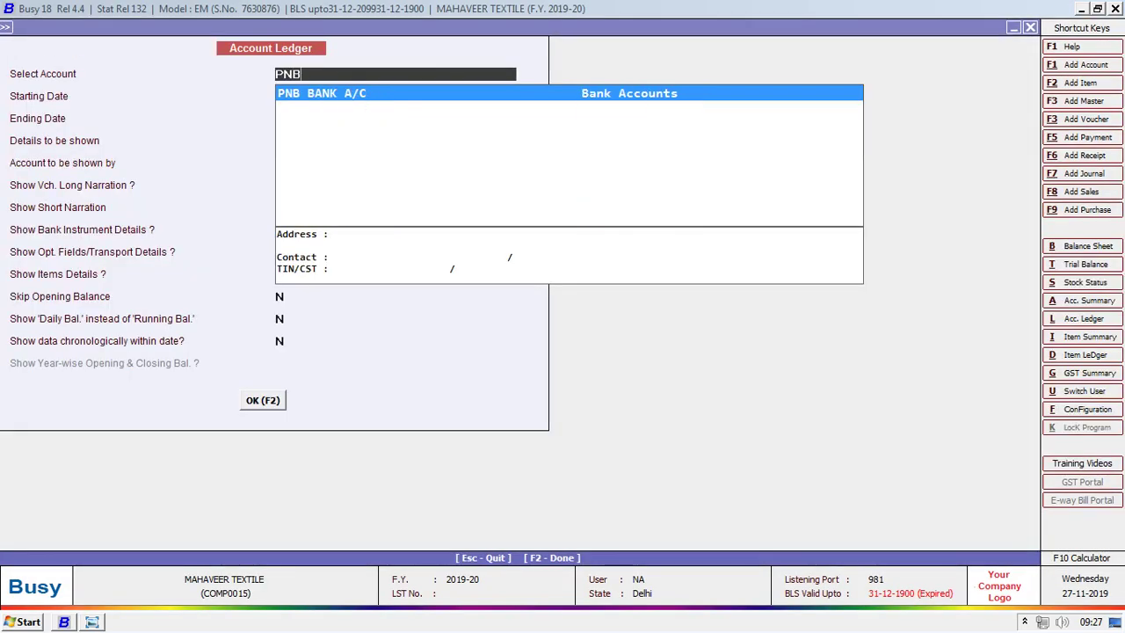
{"action": "key", "text": "Return"}
{"action": "key", "text": "Return"}
{"action": "type", "text": "30-04-2019"}
{"action": "key", "text": "Return"}
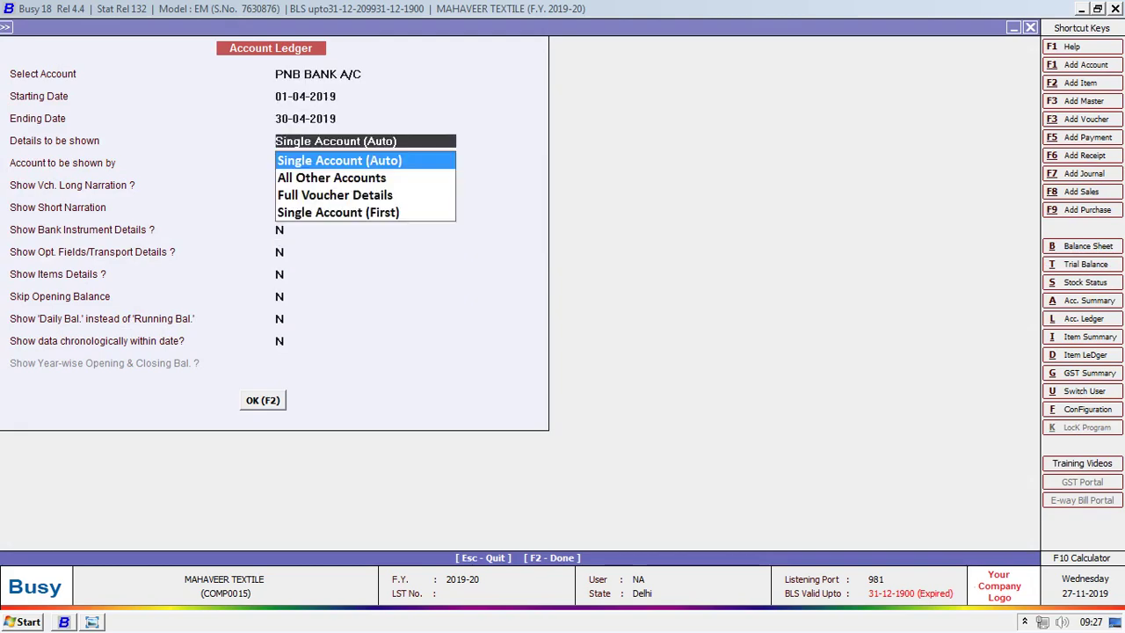
{"action": "key", "text": "F2"}
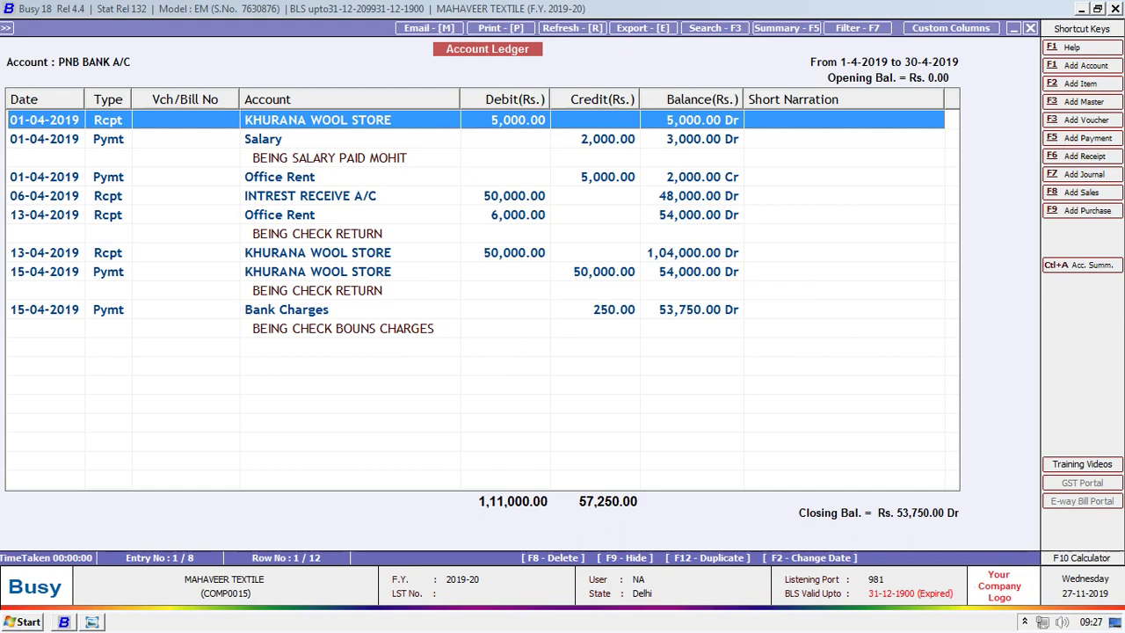
Check the total stock value question in Windows Photo Viewer, then close the account ledger in Busy.
{"action": "key", "text": "alt+Tab"}
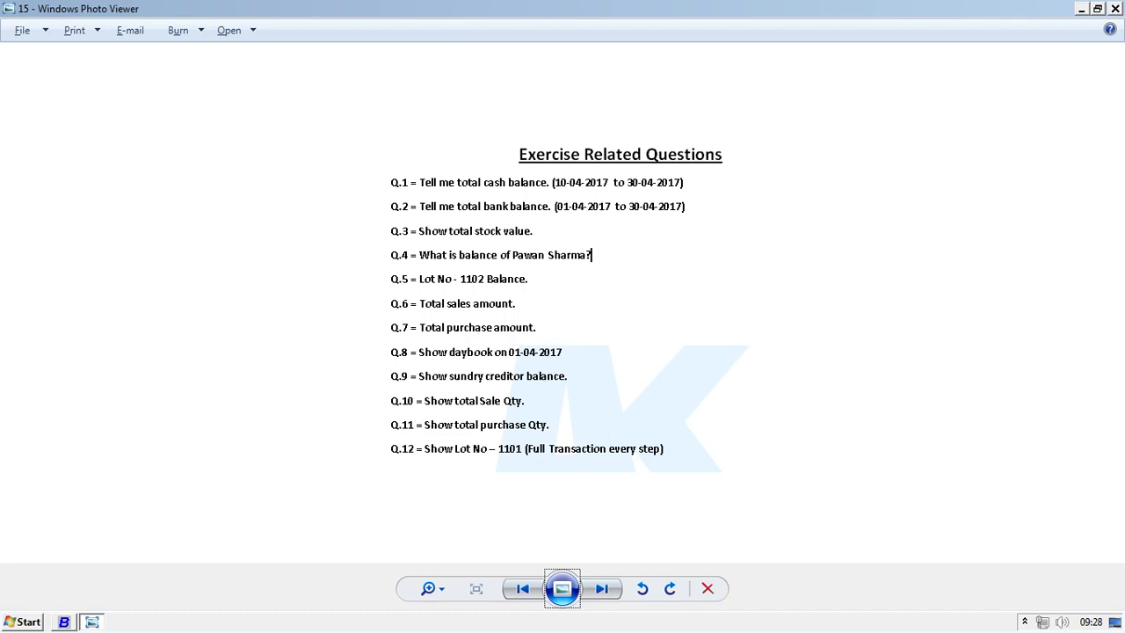
{"action": "key", "text": "alt+Tab"}
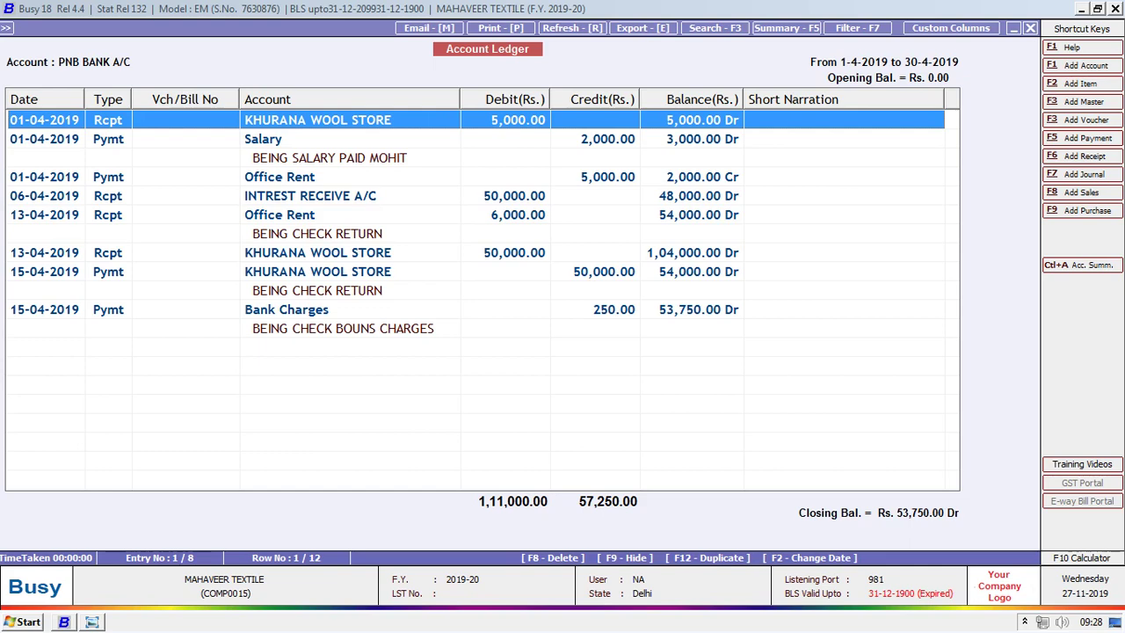
{"action": "key", "text": "alt+Tab"}
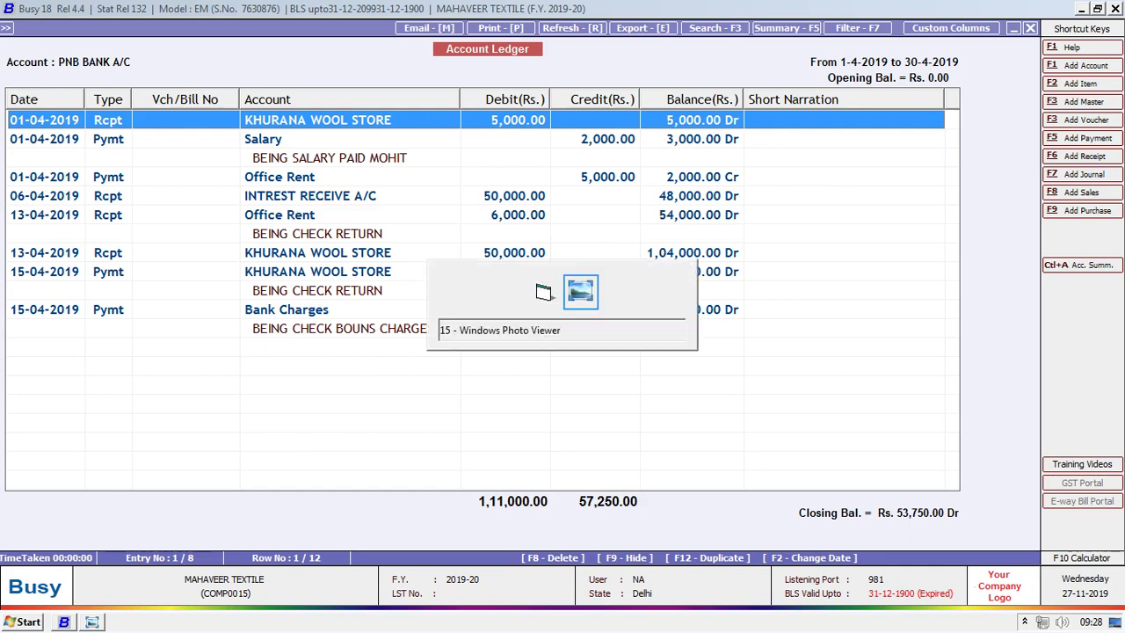
{"action": "key", "text": "alt+Tab"}
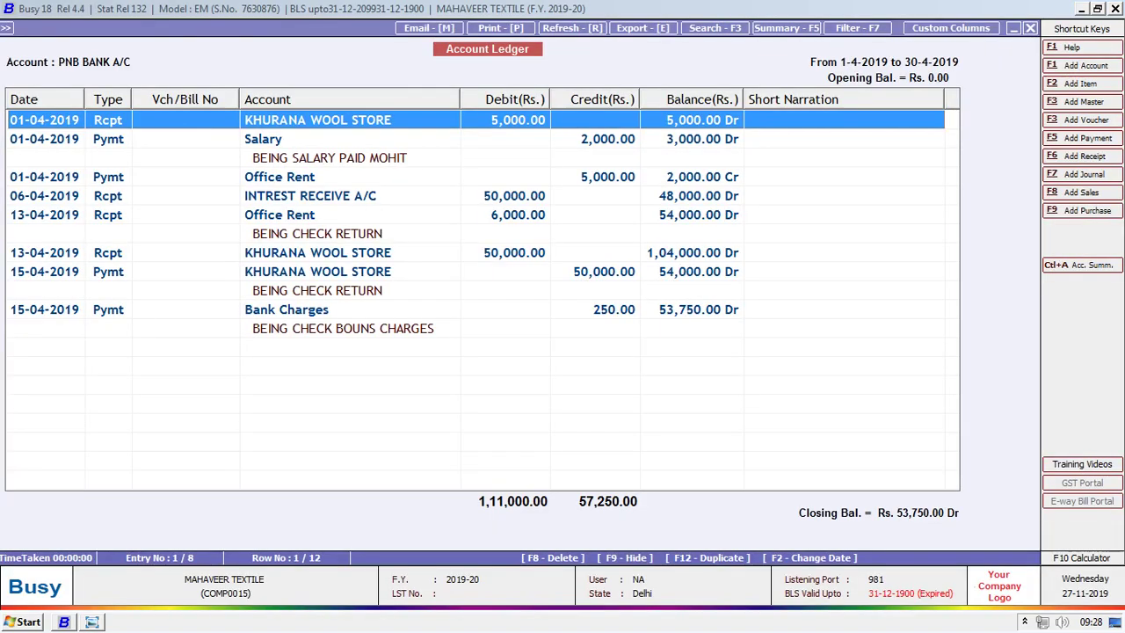
{"action": "key", "text": "Escape"}
{"action": "type", "text": "Cash"}
{"action": "key", "text": "Escape"}
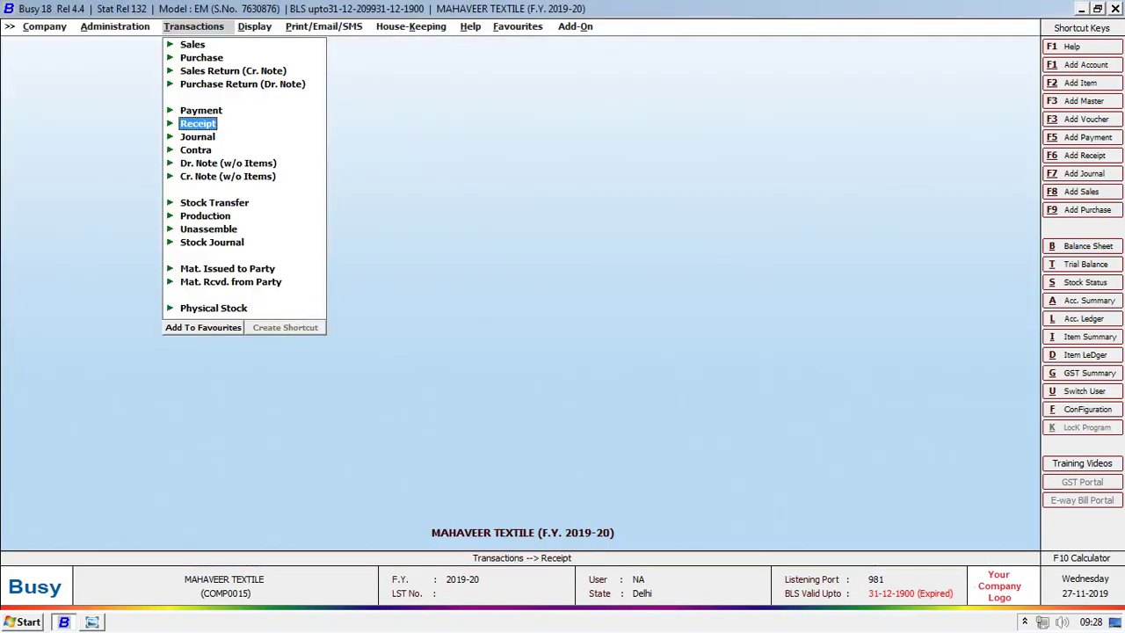
Open the alphabetical closing stock report with balances only for all material centres and all items.
{"action": "key", "text": "Right"}
{"action": "key", "text": "Down"}
{"action": "key", "text": "Down"}
{"action": "key", "text": "Down"}
{"action": "key", "text": "Down"}
{"action": "key", "text": "Down"}
{"action": "key", "text": "Down"}
{"action": "key", "text": "Down"}
{"action": "key", "text": "Down"}
{"action": "key", "text": "Down"}
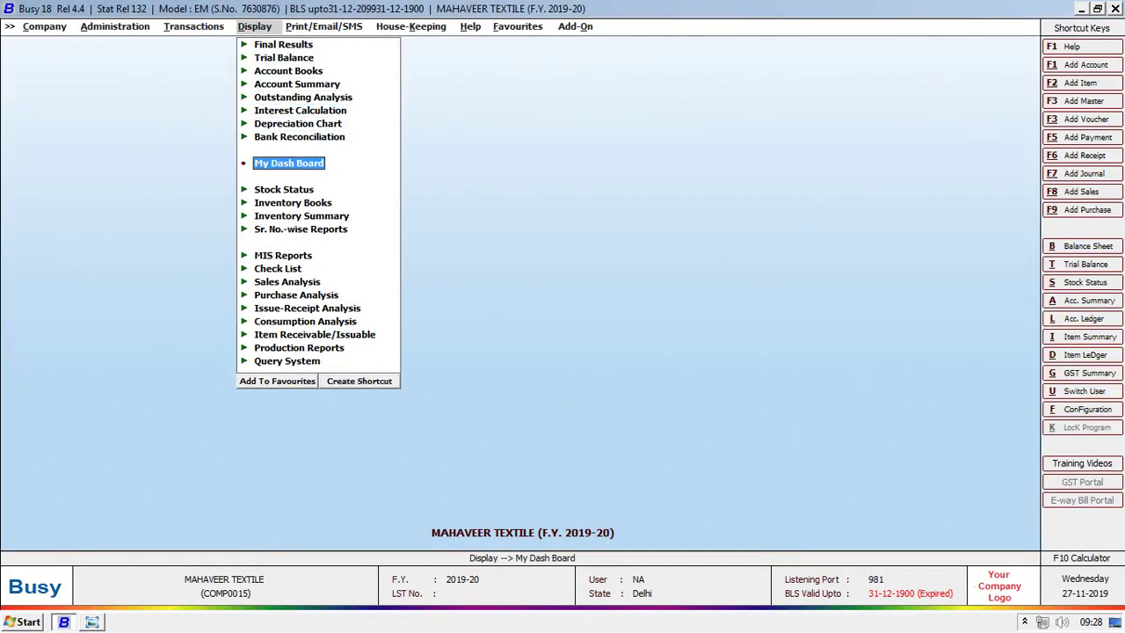
{"action": "key", "text": "Return"}
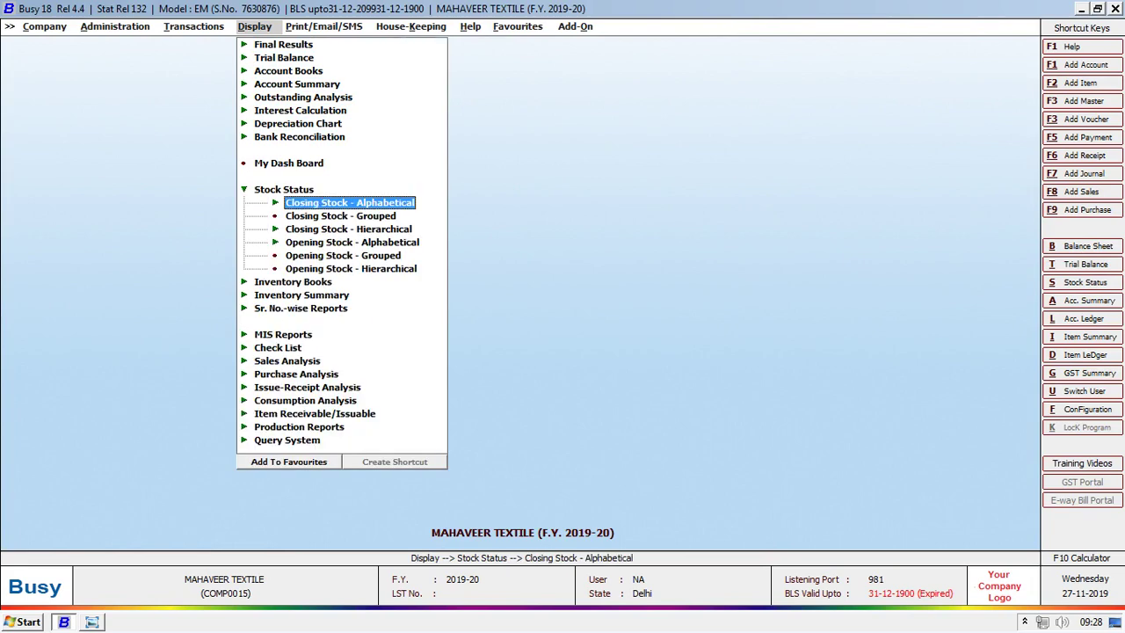
{"action": "key", "text": "Return"}
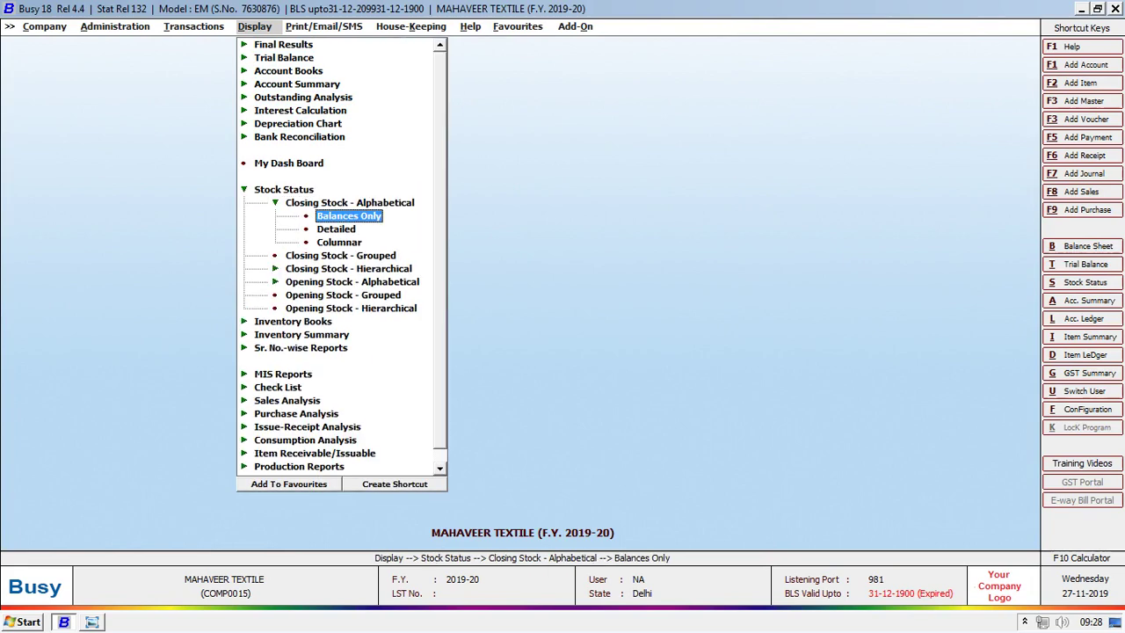
{"action": "key", "text": "Return"}
{"action": "key", "text": "Tab"}
{"action": "key", "text": "Tab"}
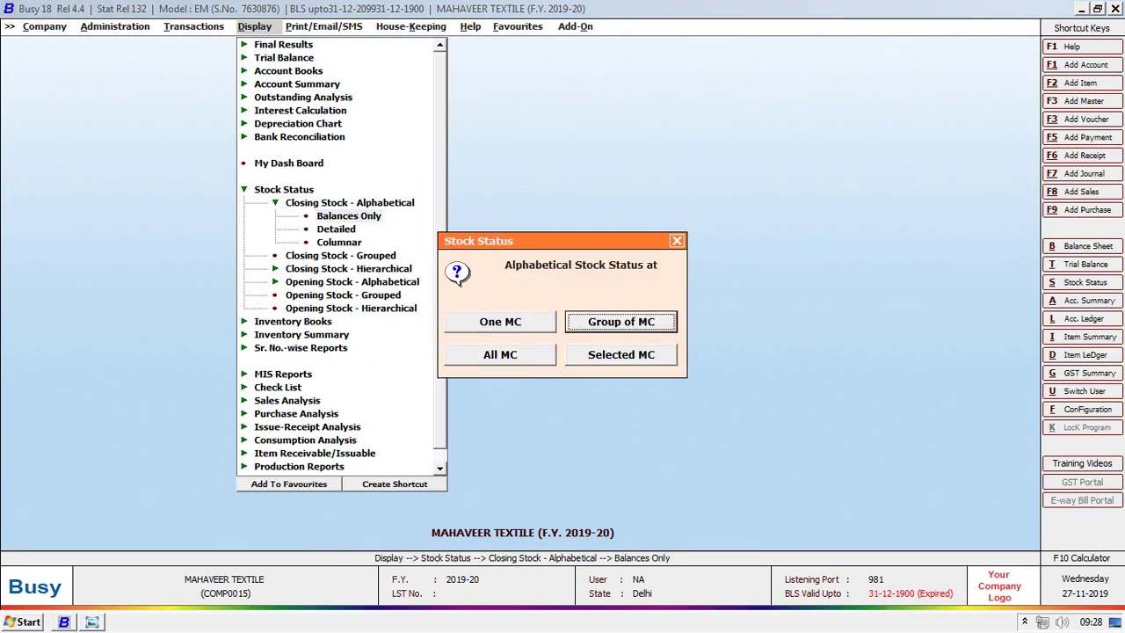
{"action": "key", "text": "Return"}
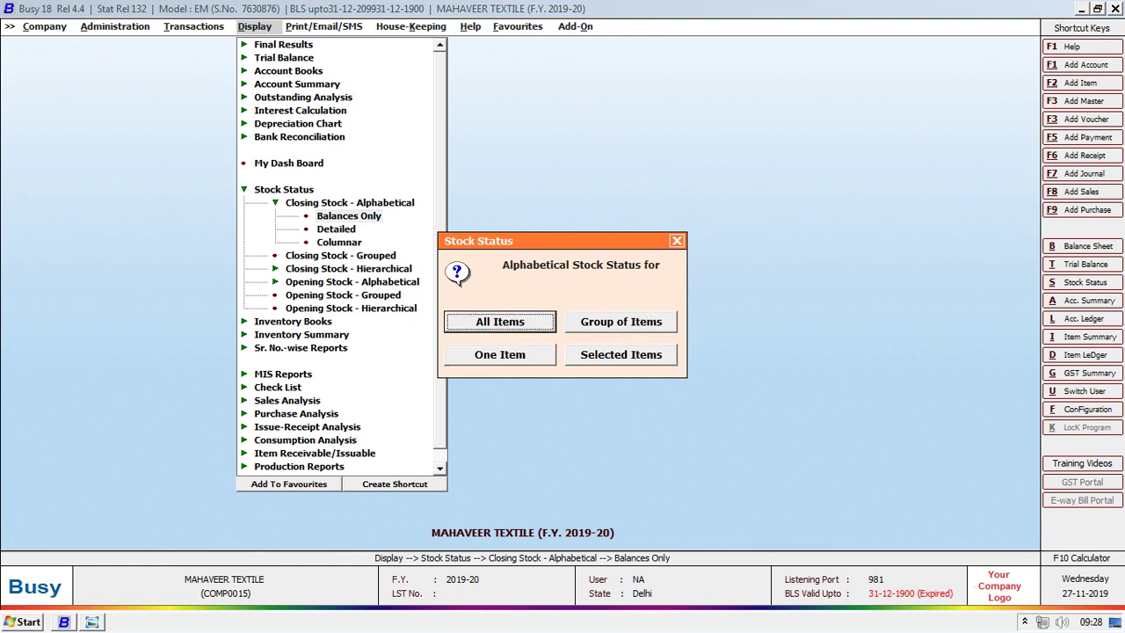
{"action": "key", "text": "Return"}
Display the stock status as on 28-04-2019 with Show Value of Items set to Y.
{"action": "key", "text": "Return"}
{"action": "key", "text": "Return"}
{"action": "key", "text": "Return"}
{"action": "key", "text": "Return"}
{"action": "key", "text": "Return"}
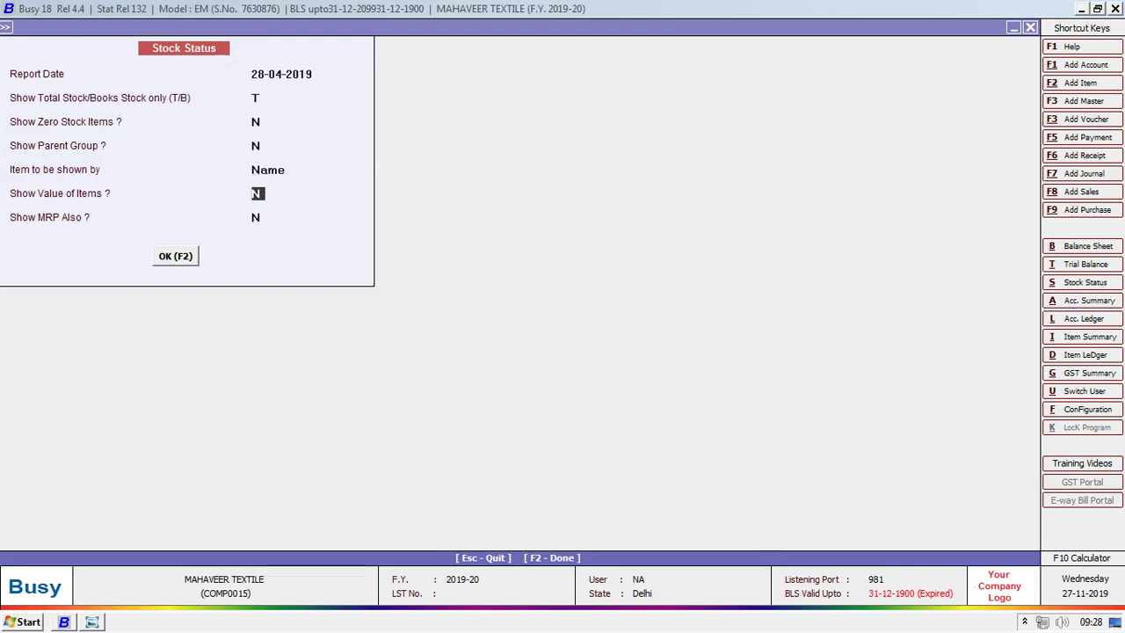
{"action": "type", "text": "y"}
{"action": "key", "text": "Return"}
{"action": "key", "text": "Return"}
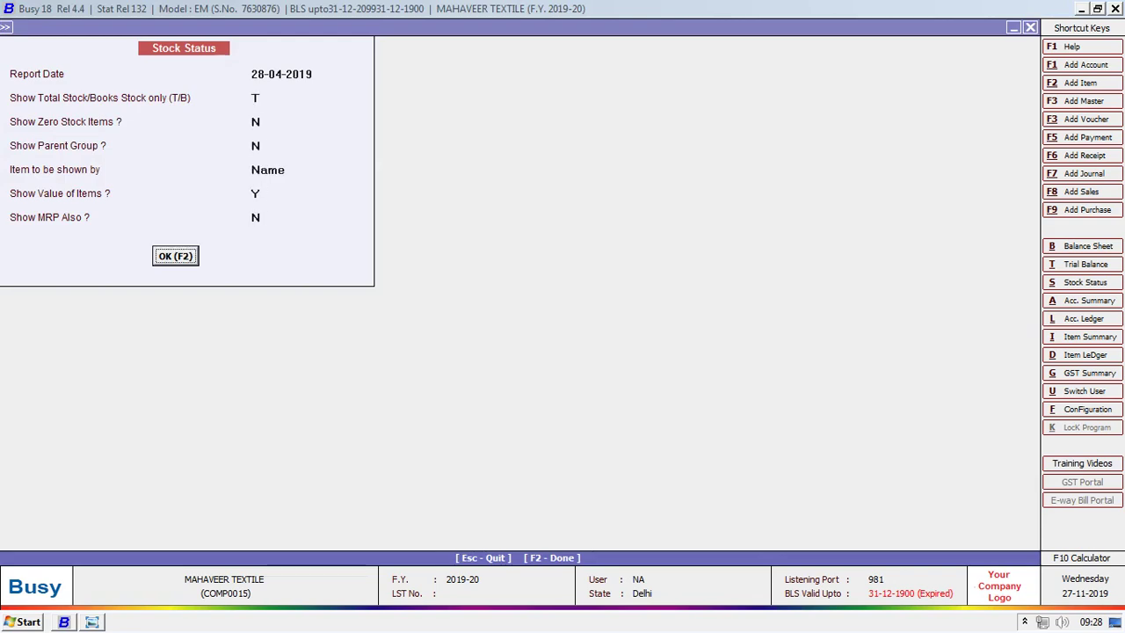
{"action": "key", "text": "Return"}
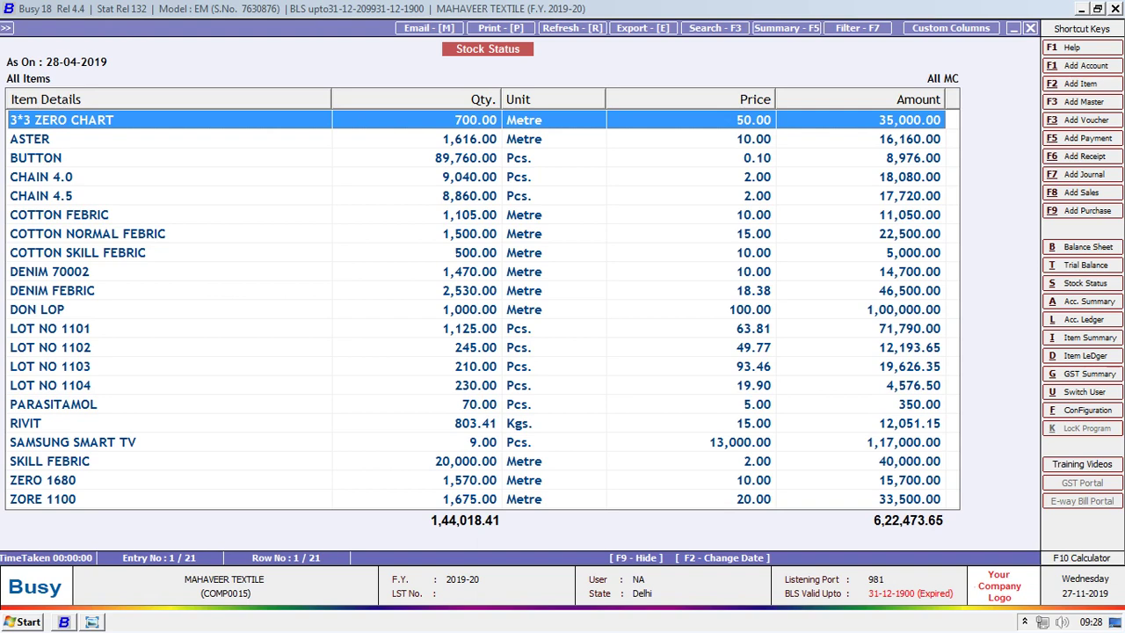
Close the stock status report and generate it again for all material centres and all items as on 28-04-2019.
{"action": "key", "text": "Escape"}
{"action": "key", "text": "Escape"}
{"action": "key", "text": "Escape"}
{"action": "key", "text": "Return"}
{"action": "key", "text": "Return"}
{"action": "key", "text": "Return"}
{"action": "key", "text": "Down"}
{"action": "key", "text": "Down"}
{"action": "key", "text": "Return"}
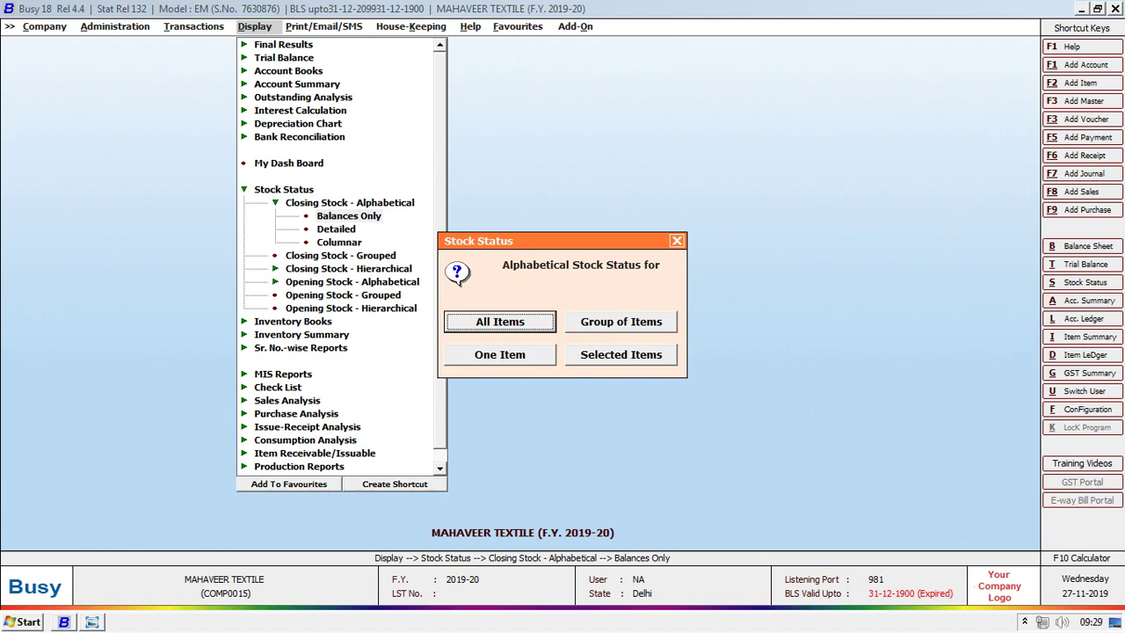
{"action": "key", "text": "Return"}
{"action": "key", "text": "Return"}
{"action": "key", "text": "Return"}
{"action": "key", "text": "Return"}
{"action": "key", "text": "Up"}
{"action": "key", "text": "Return"}
{"action": "key", "text": "Return"}
{"action": "key", "text": "Return"}
{"action": "key", "text": "Return"}
{"action": "key", "text": "Return"}
{"action": "key", "text": "Return"}
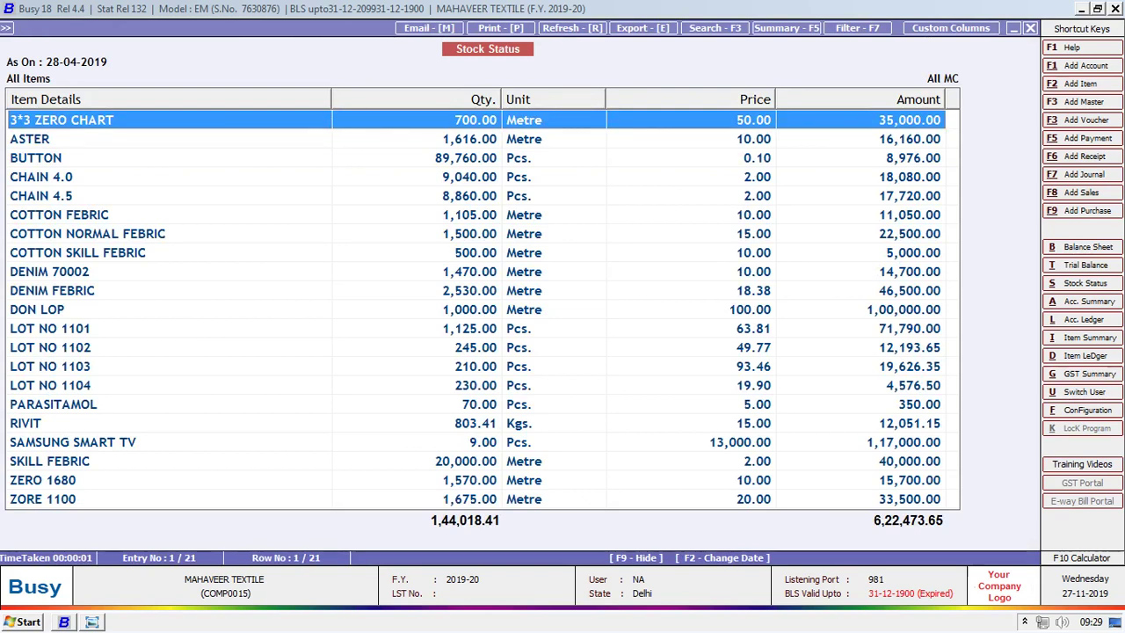
Check the fourth exercise question and display the cutting master's account ledger from 01-04-2019 to 28-04-2019.
{"action": "key", "text": "alt+Tab"}
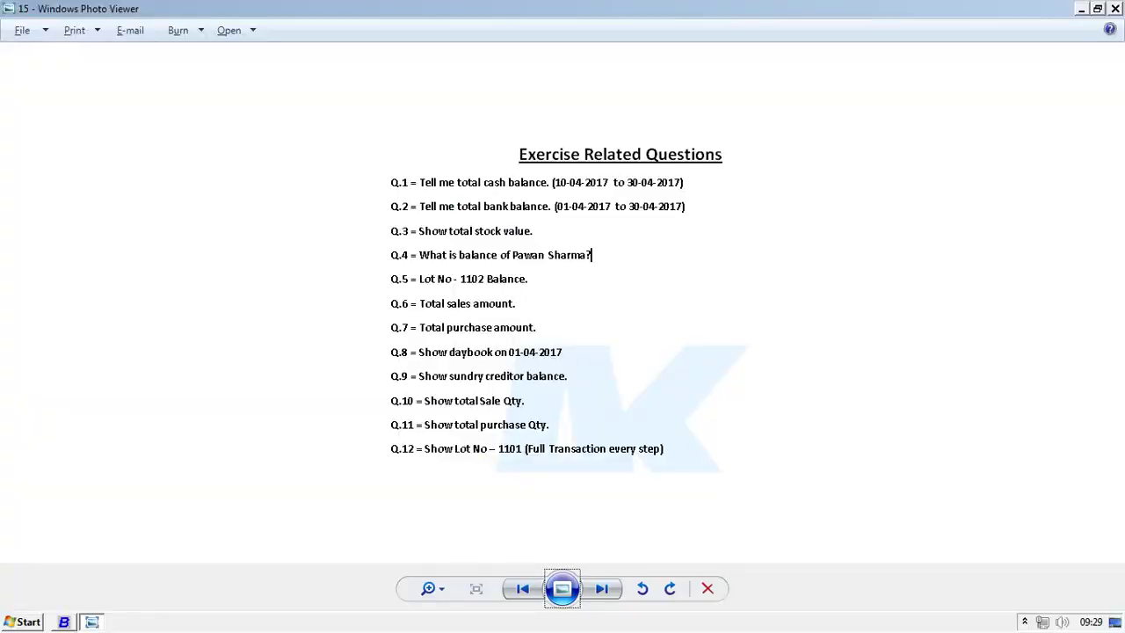
{"action": "key", "text": "alt+Tab"}
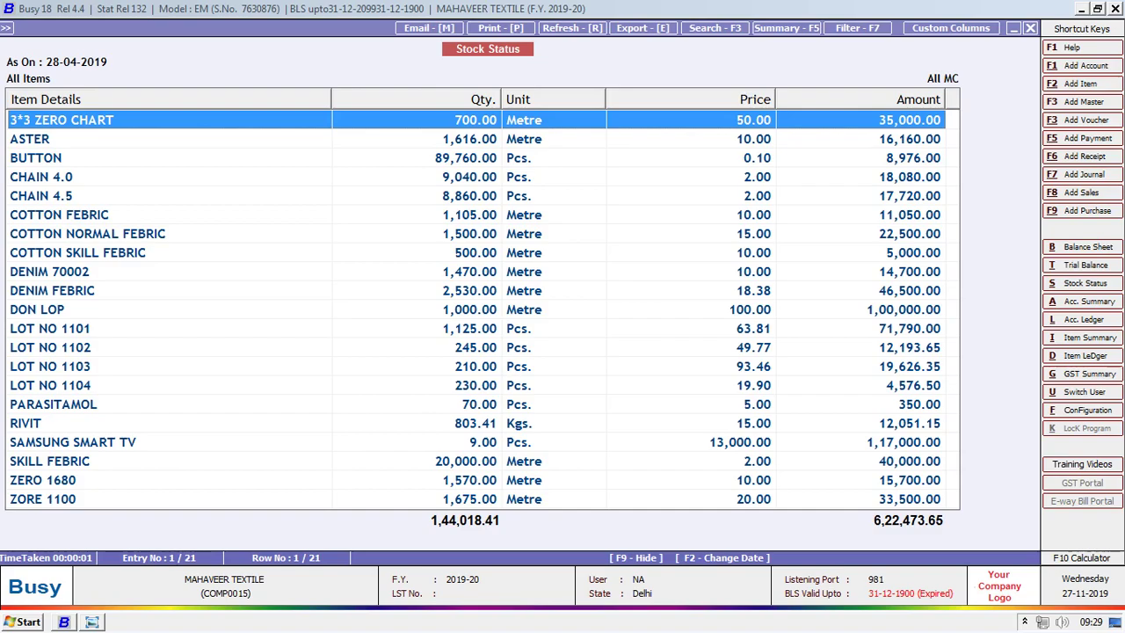
{"action": "key", "text": "alt+Tab"}
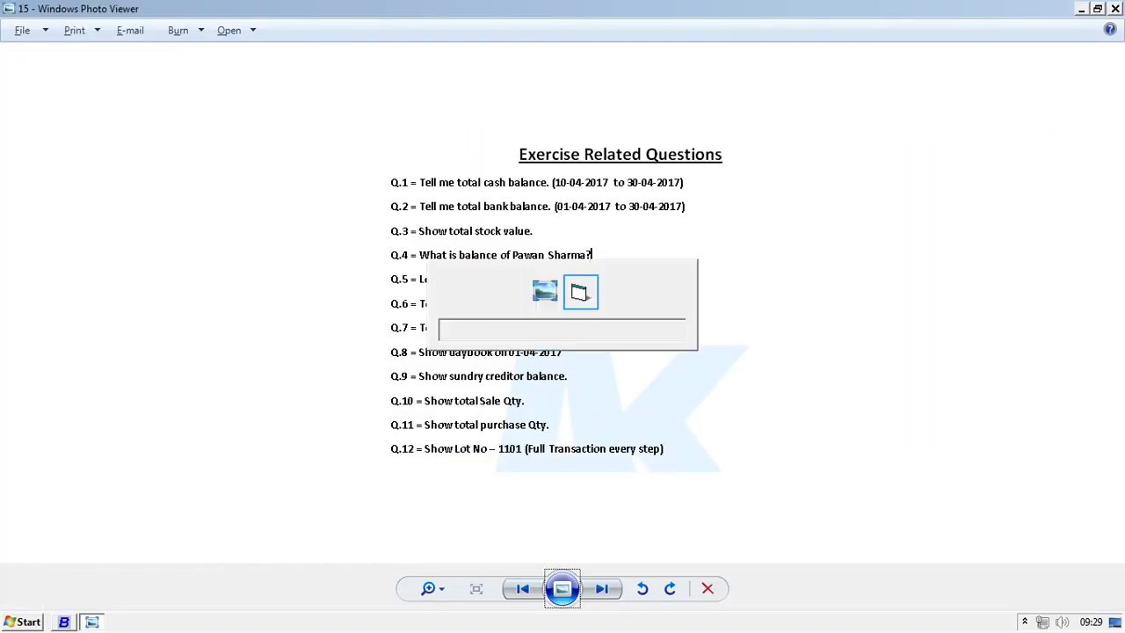
{"action": "key", "text": "alt+Tab"}
{"action": "key", "text": "alt+l"}
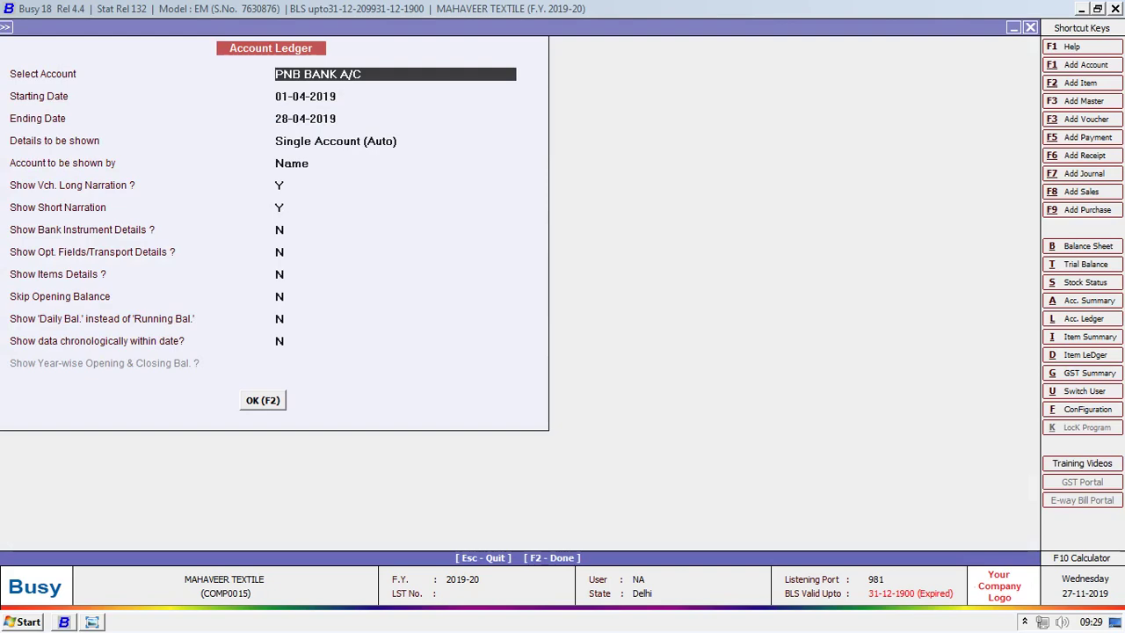
{"action": "type", "text": "CUTT"}
{"action": "key", "text": "Down"}
{"action": "key", "text": "Return"}
{"action": "key", "text": "Return"}
{"action": "key", "text": "Return"}
{"action": "key", "text": "Return"}
{"action": "key", "text": "F2"}
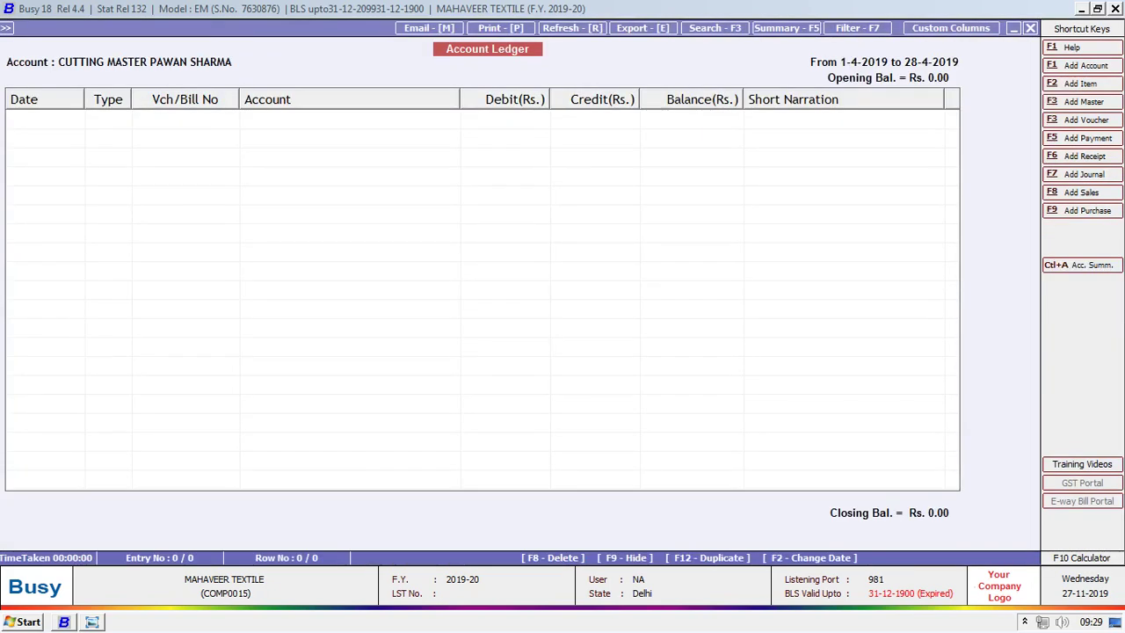
Close the cutting master's account ledger and the stock status report.
{"action": "key", "text": "Escape"}
{"action": "key", "text": "Return"}
{"action": "key", "text": "Return"}
{"action": "key", "text": "Return"}
{"action": "key", "text": "F2"}
{"action": "key", "text": "Escape"}
{"action": "key", "text": "Escape"}
{"action": "key", "text": "s"}
{"action": "key", "text": "Escape"}
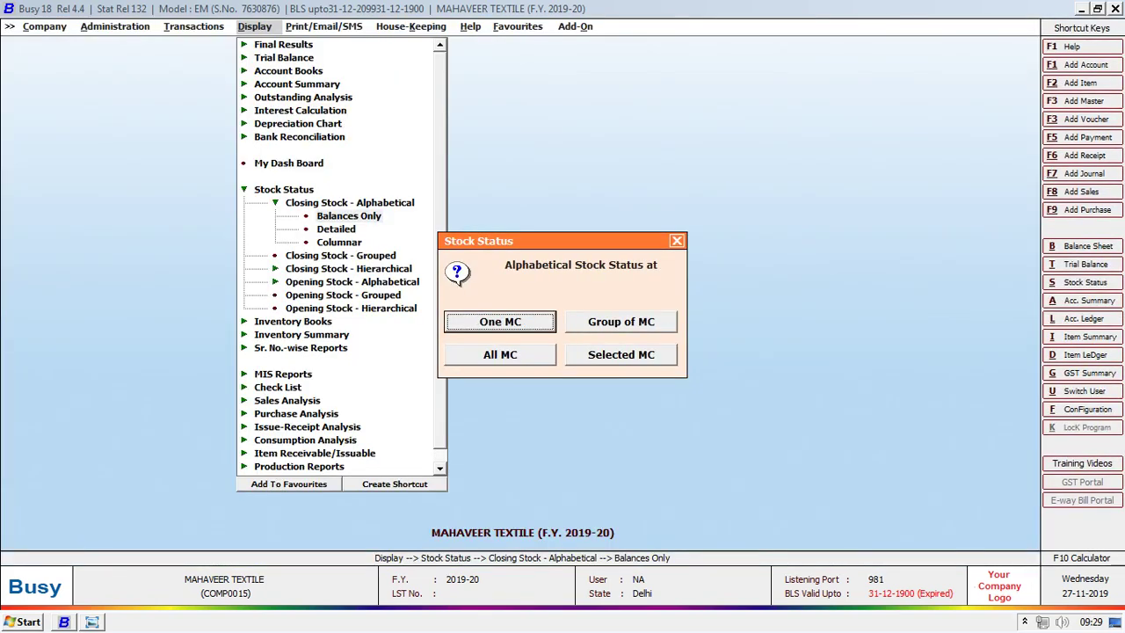
{"action": "key", "text": "Escape"}
{"action": "key", "text": "Escape"}
{"action": "key", "text": "Left"}
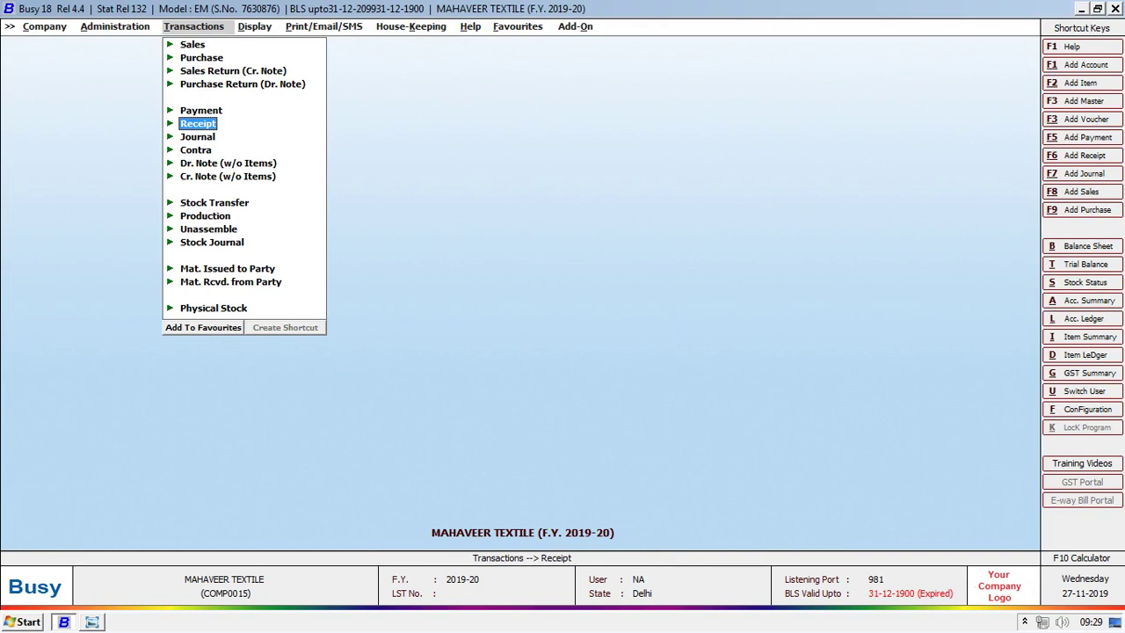
Check the fifth exercise question, then display and close LOT NO 1102's stock ledger for all material centres from 01-04-2019 to 28-04-2019.
{"action": "key", "text": "alt+Tab"}
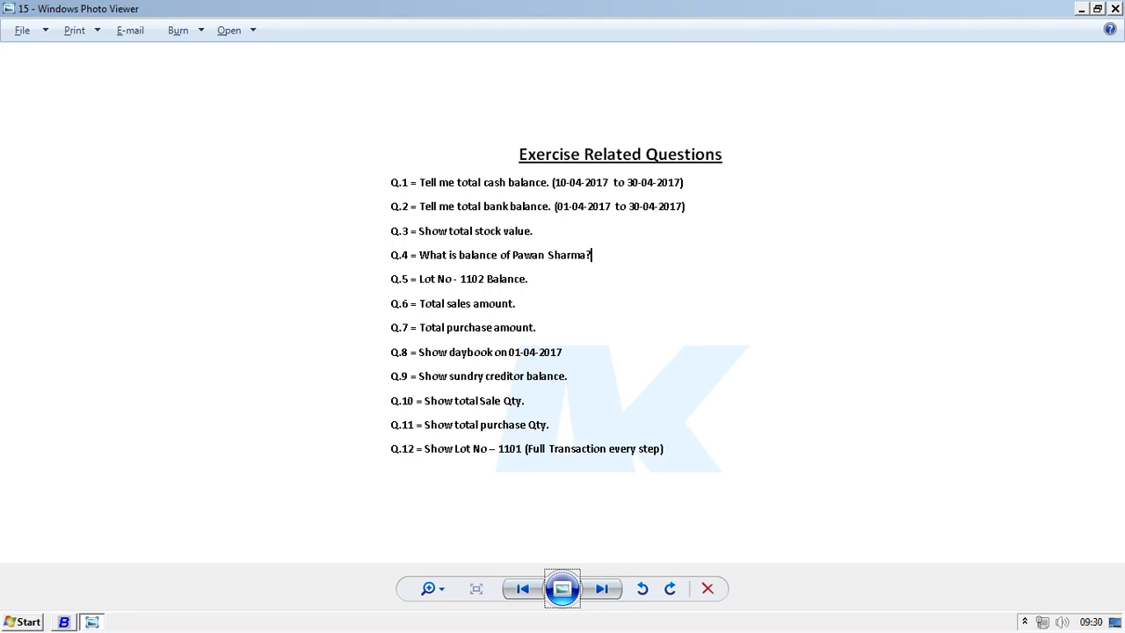
{"action": "key", "text": "alt+Tab"}
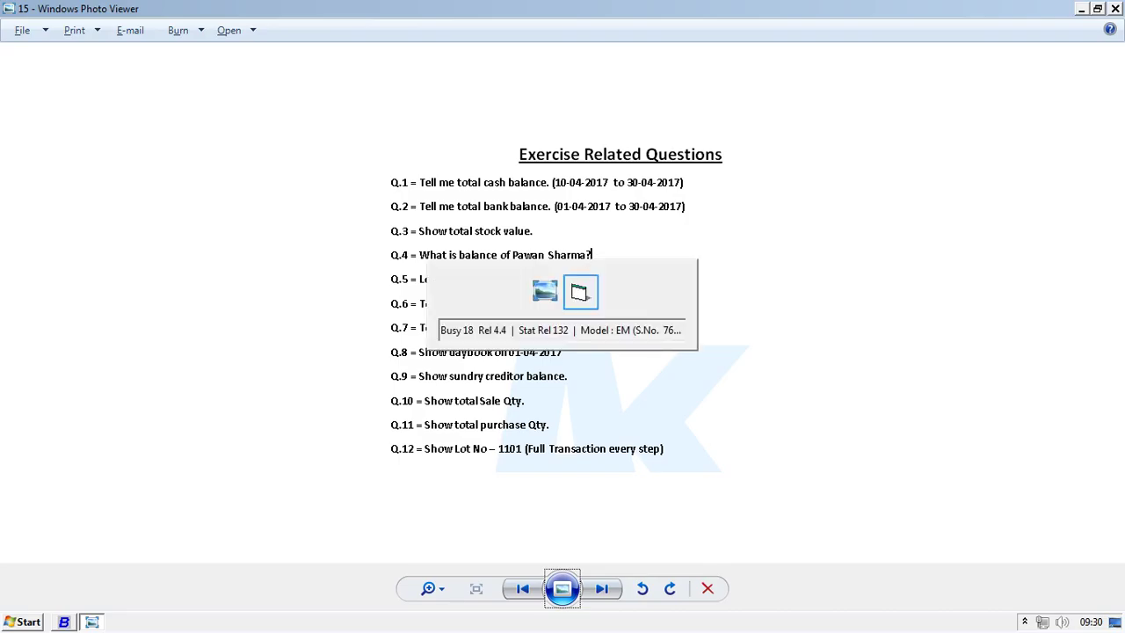
{"action": "key", "text": "alt+Tab"}
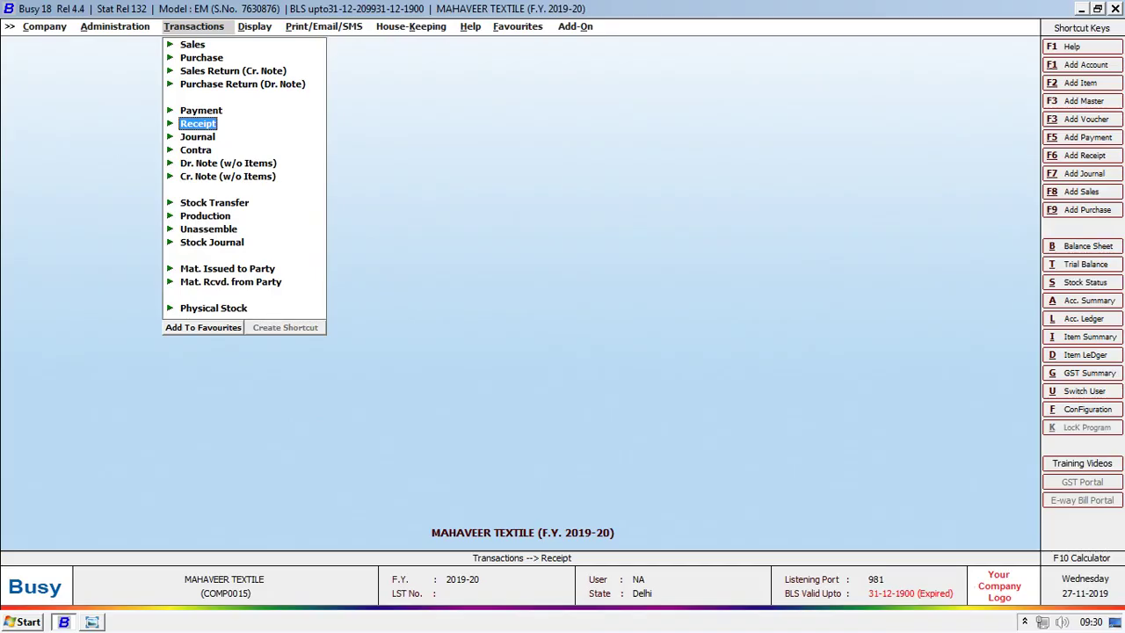
{"action": "key", "text": "d"}
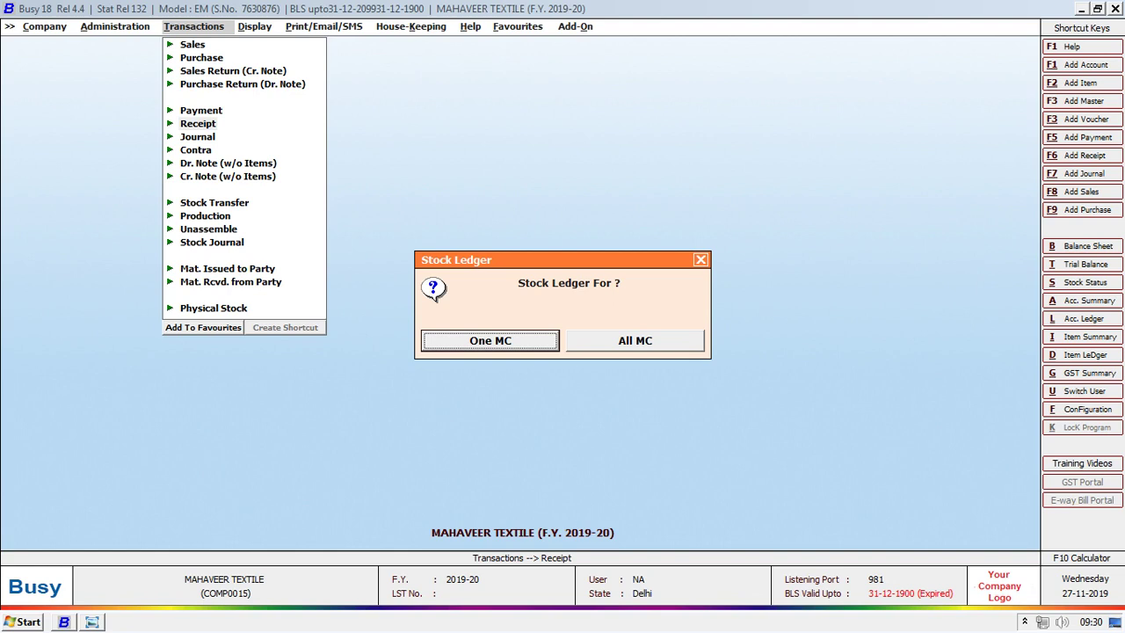
{"action": "key", "text": "Right"}
{"action": "key", "text": "Return"}
{"action": "type", "text": "1102"}
{"action": "key", "text": "Return"}
{"action": "key", "text": "Return"}
{"action": "key", "text": "F2"}
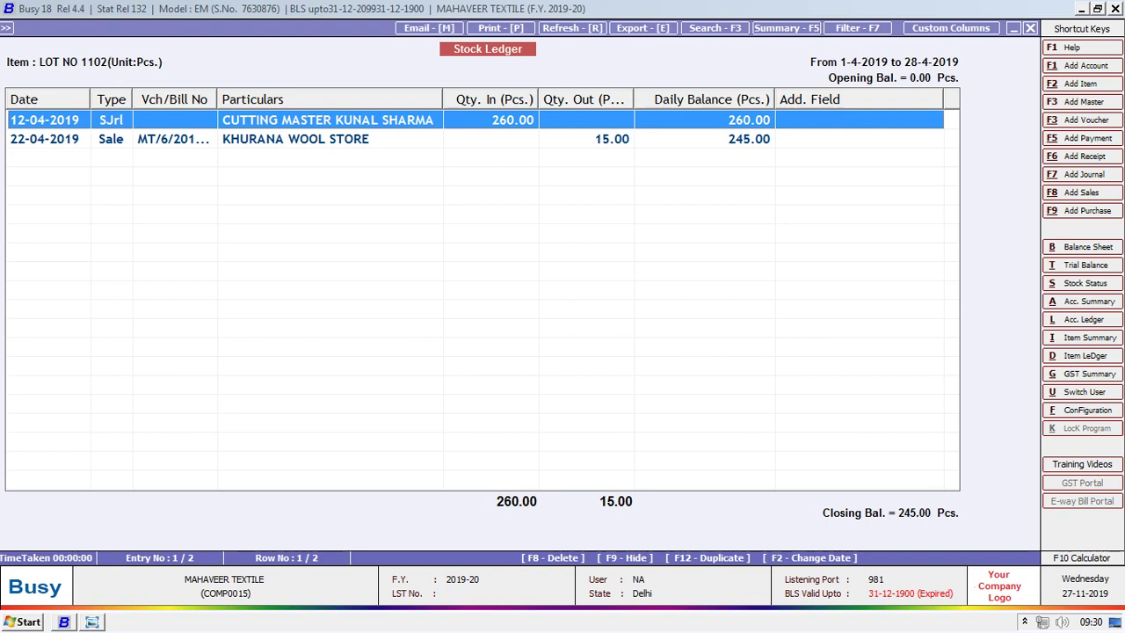
{"action": "key", "text": "Escape"}
{"action": "key", "text": "Escape"}
{"action": "key", "text": "Escape"}
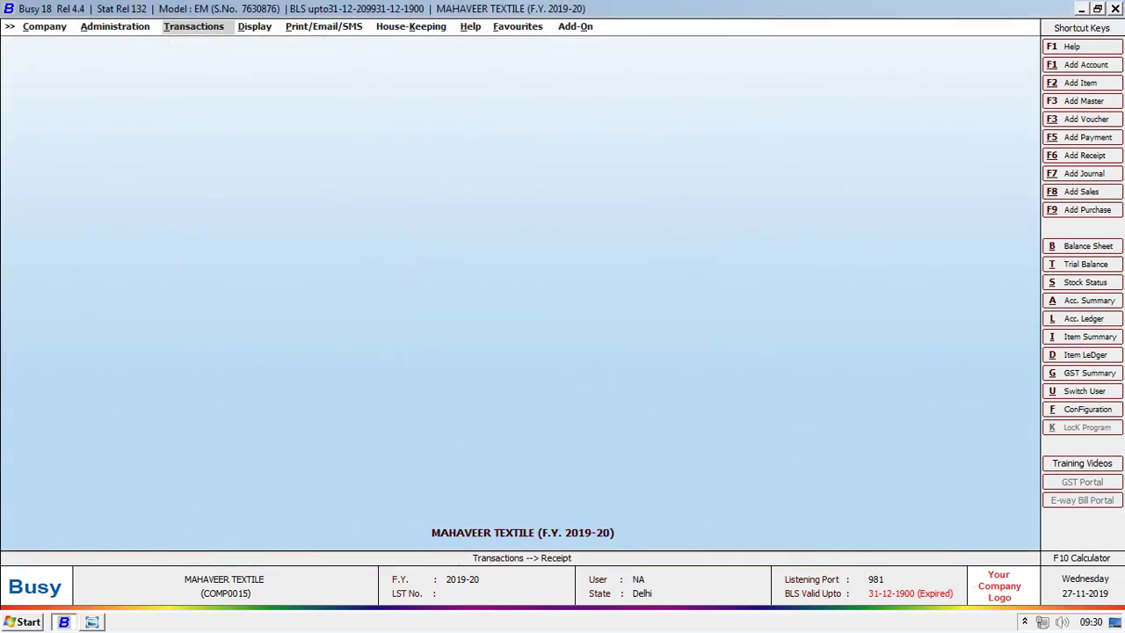
{"action": "key", "text": "Right"}
{"action": "key", "text": "Return"}
{"action": "key", "text": "Down"}
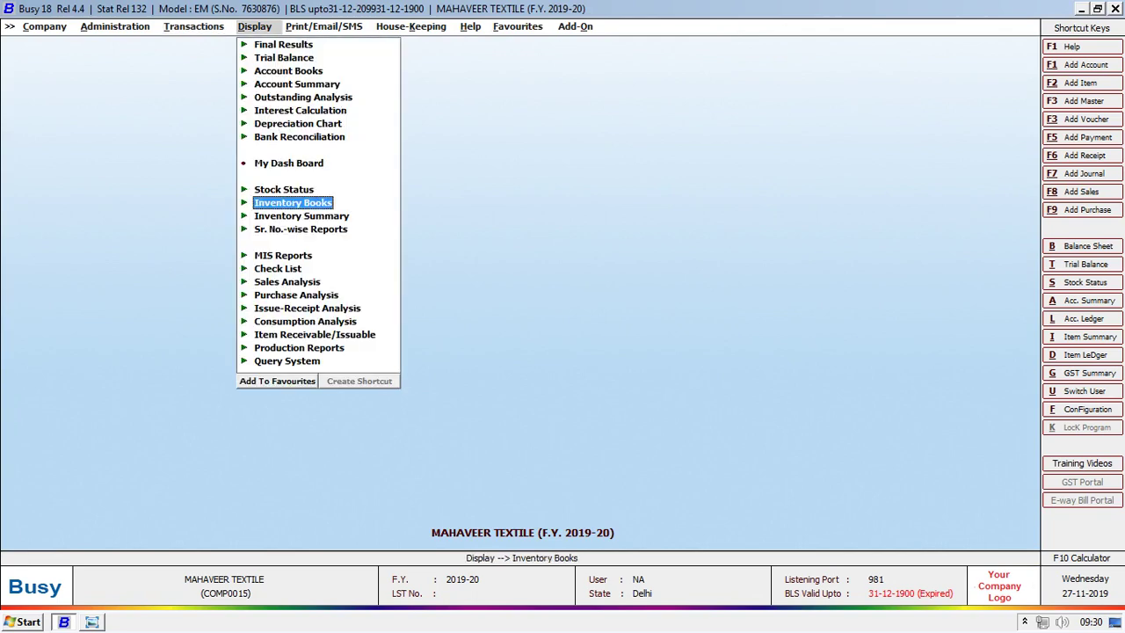
{"action": "key", "text": "Up"}
{"action": "key", "text": "Return"}
{"action": "key", "text": "Down"}
{"action": "key", "text": "Return"}
{"action": "key", "text": "Escape"}
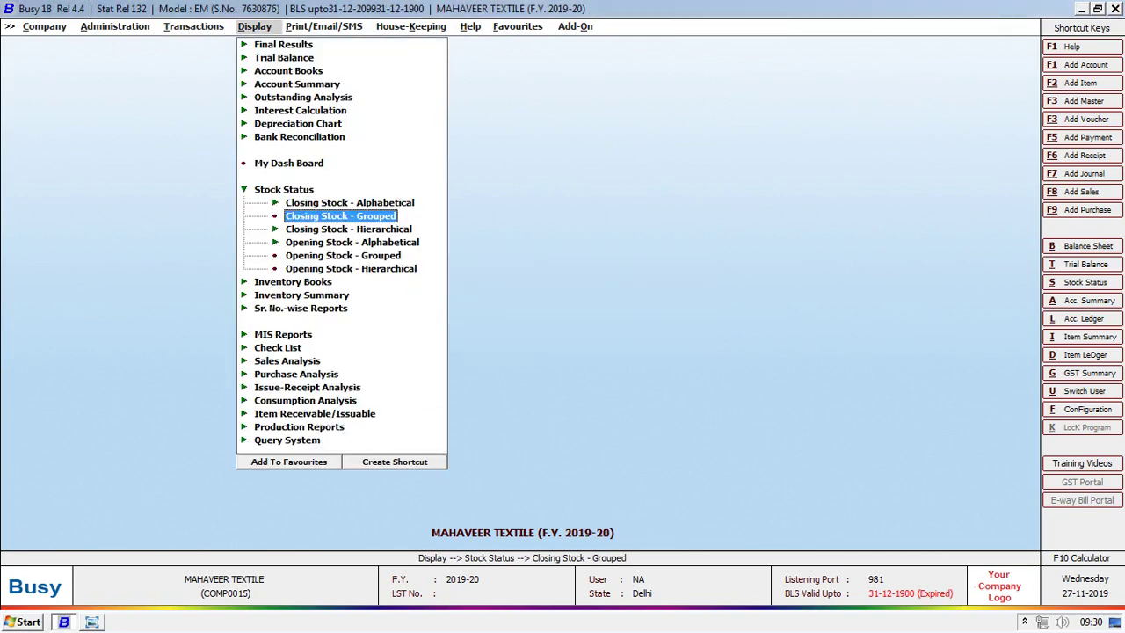
Display the alphabetical closing stock balances of LOT NO 1102 at all material centres as on 28-04-2019, and close the report.
{"action": "key", "text": "Up"}
{"action": "key", "text": "Return"}
{"action": "key", "text": "Return"}
{"action": "key", "text": "Down"}
{"action": "key", "text": "Down"}
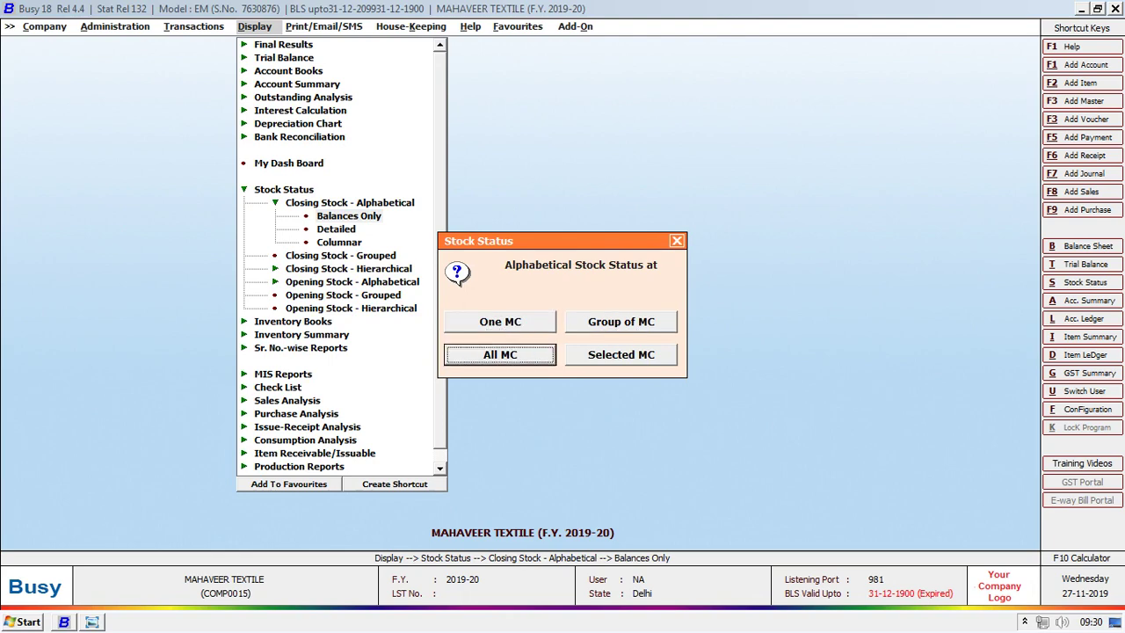
{"action": "key", "text": "Up"}
{"action": "key", "text": "Up"}
{"action": "key", "text": "Down"}
{"action": "key", "text": "Down"}
{"action": "key", "text": "Return"}
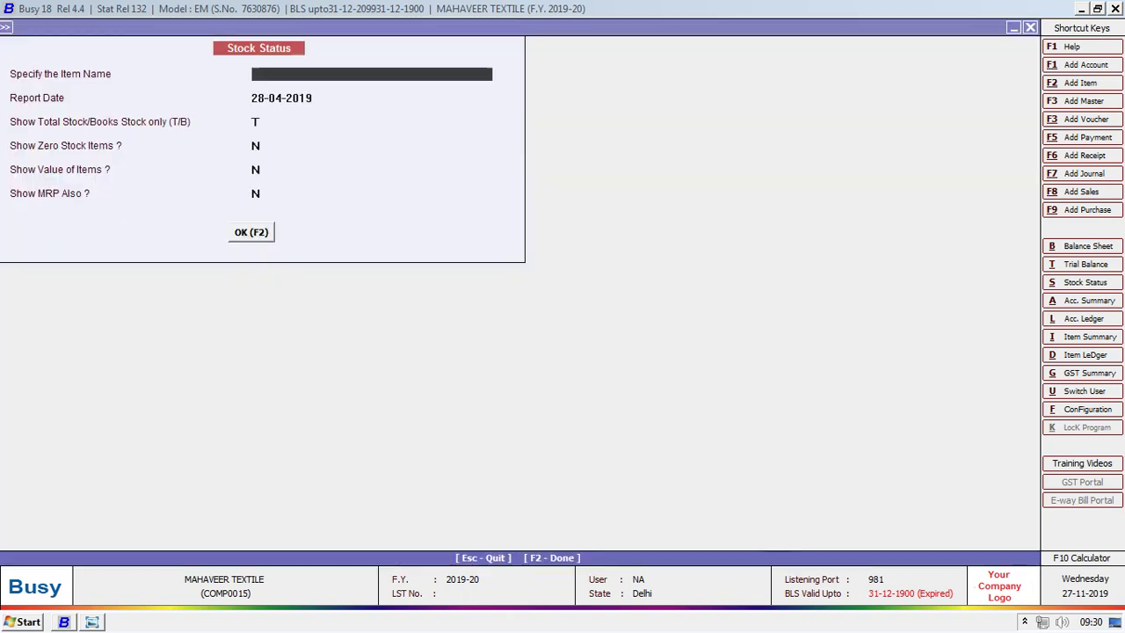
{"action": "type", "text": "1102"}
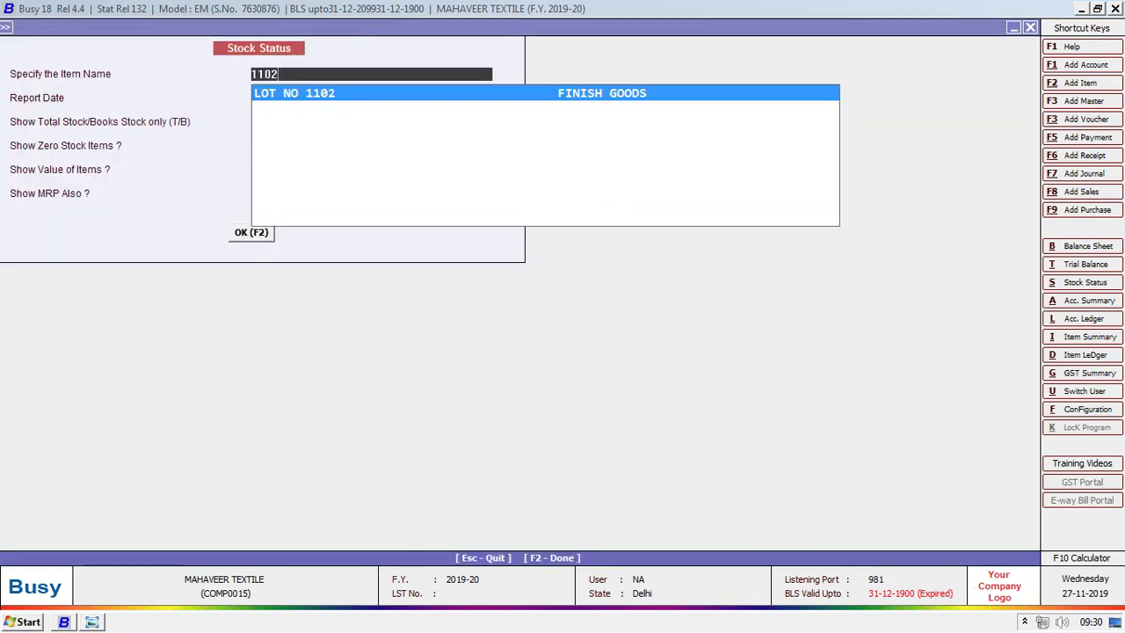
{"action": "key", "text": "Return"}
{"action": "key", "text": "F2"}
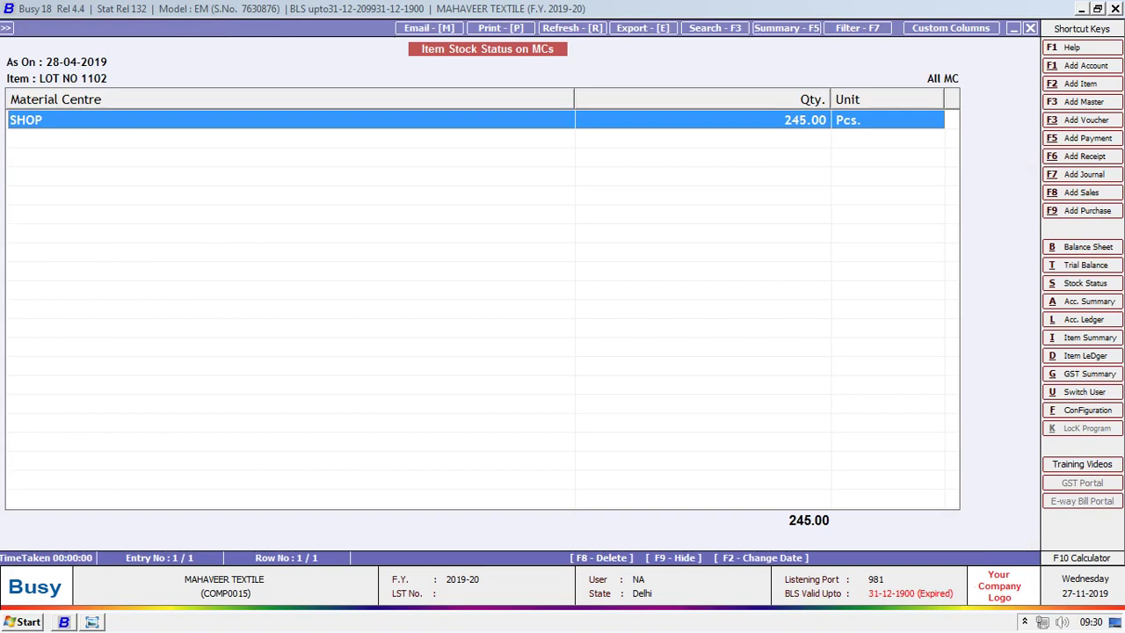
{"action": "key", "text": "Escape"}
{"action": "key", "text": "Escape"}
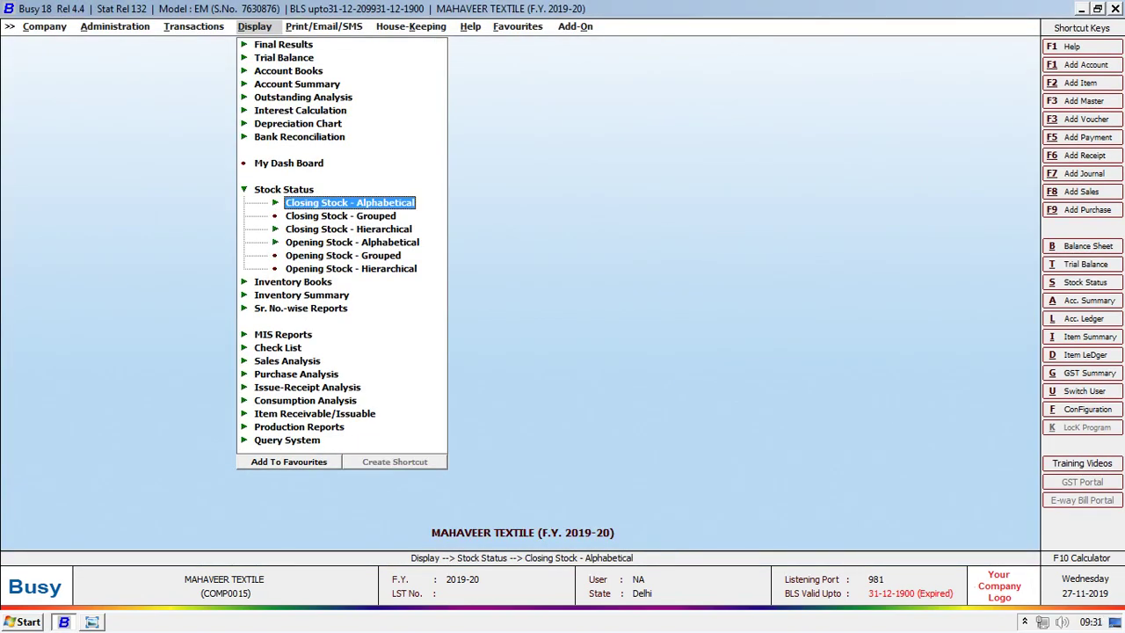
Generate the all-material-centre stock ledger of LOT NO 1102 again for 01-04-2019 to 28-04-2019 and close it.
{"action": "key", "text": "d"}
{"action": "key", "text": "Right"}
{"action": "key", "text": "Return"}
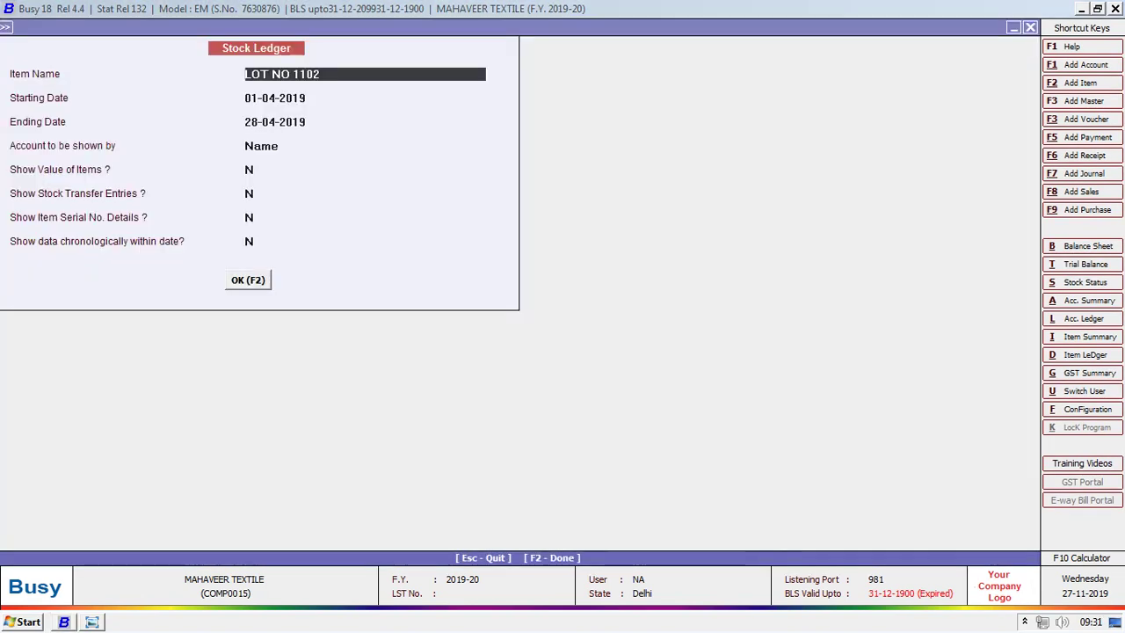
{"action": "type", "text": "1102"}
{"action": "key", "text": "Return"}
{"action": "key", "text": "F2"}
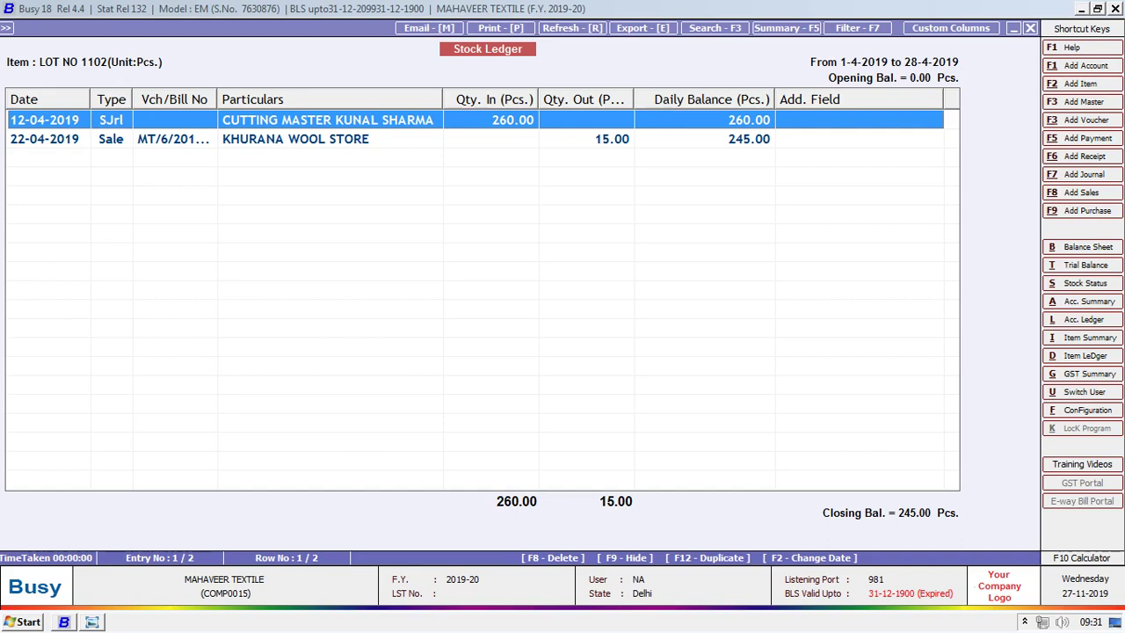
{"action": "key", "text": "Escape"}
{"action": "key", "text": "Escape"}
{"action": "key", "text": "Escape"}
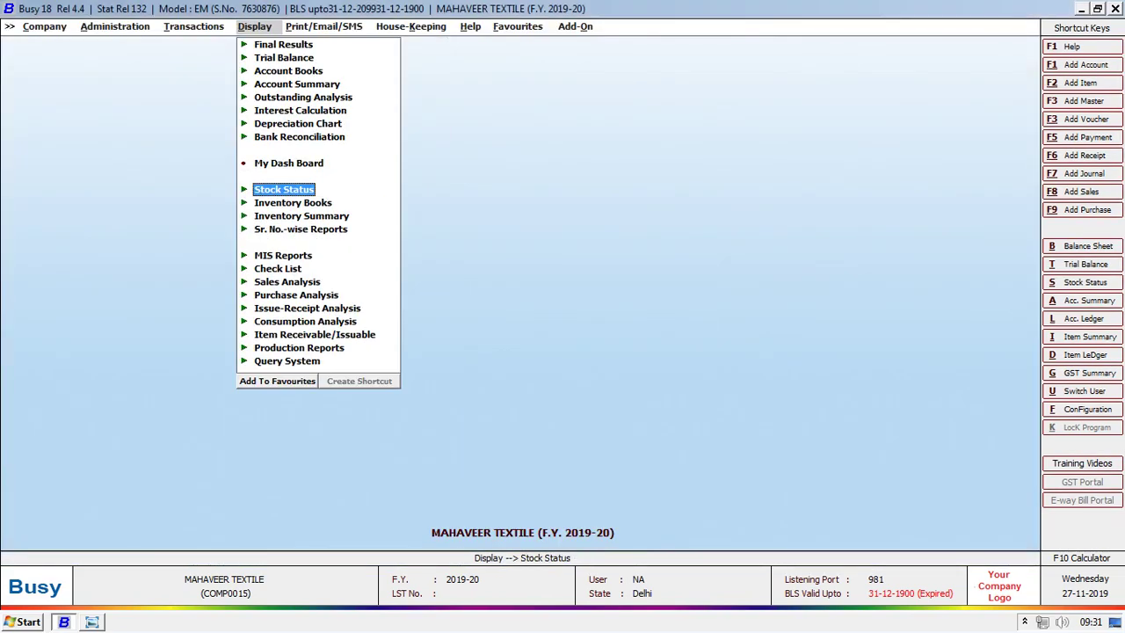
Check the sixth exercise question and display the Sales account ledger from 01-04-2019 to 28-04-2019.
{"action": "key", "text": "alt+Tab"}
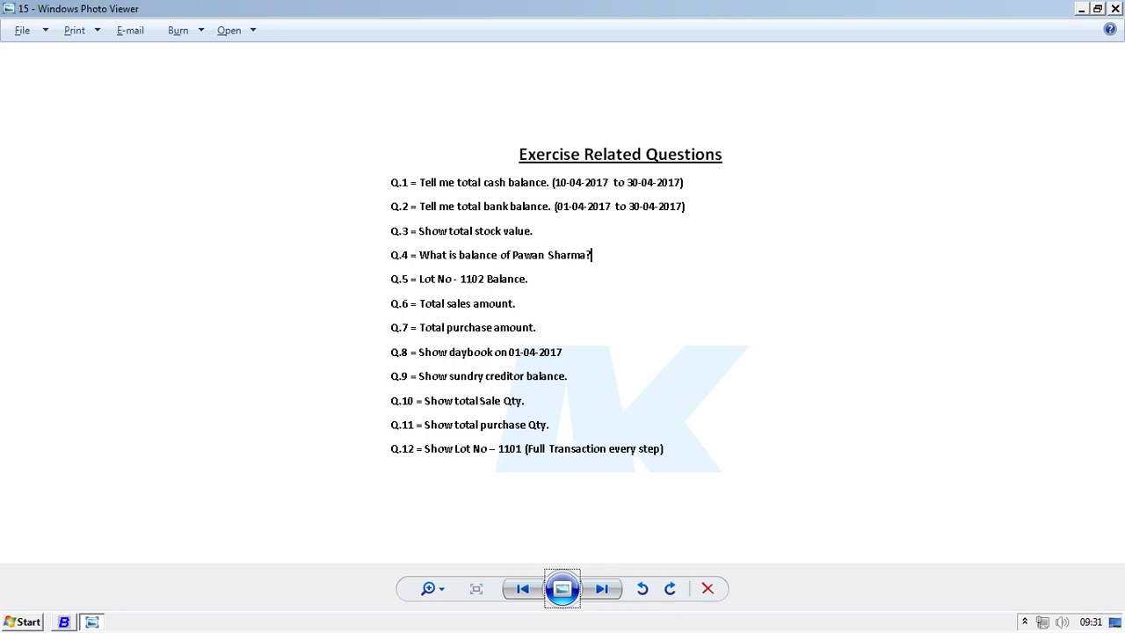
{"action": "key", "text": "alt+Tab"}
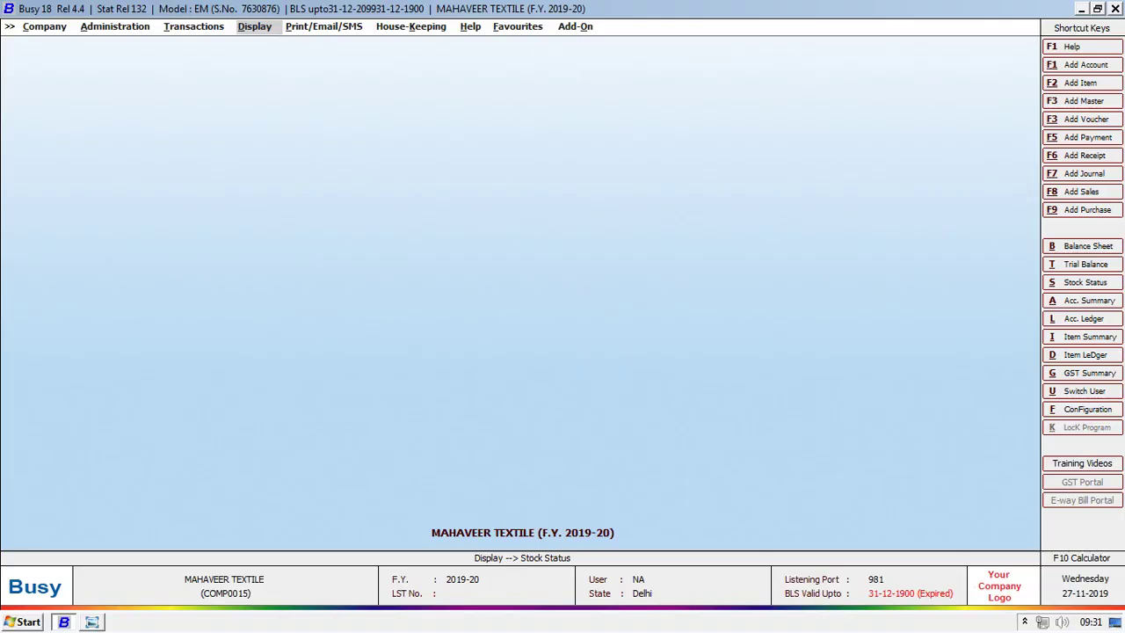
{"action": "type", "text": "lSALES"}
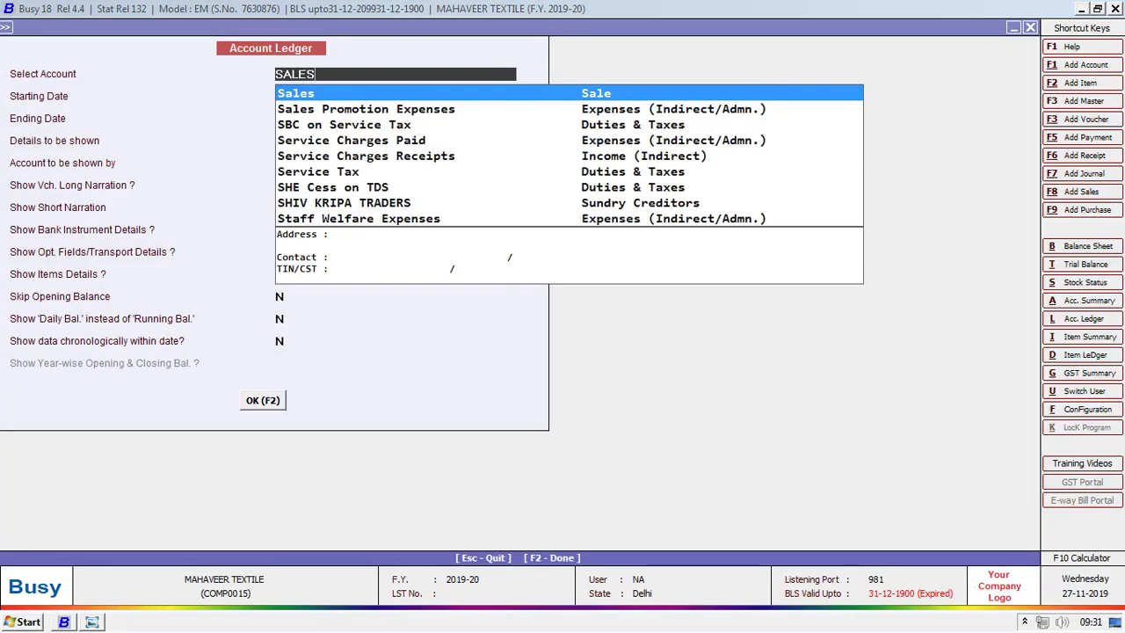
{"action": "key", "text": "Return"}
{"action": "key", "text": "Return"}
{"action": "key", "text": "F2"}
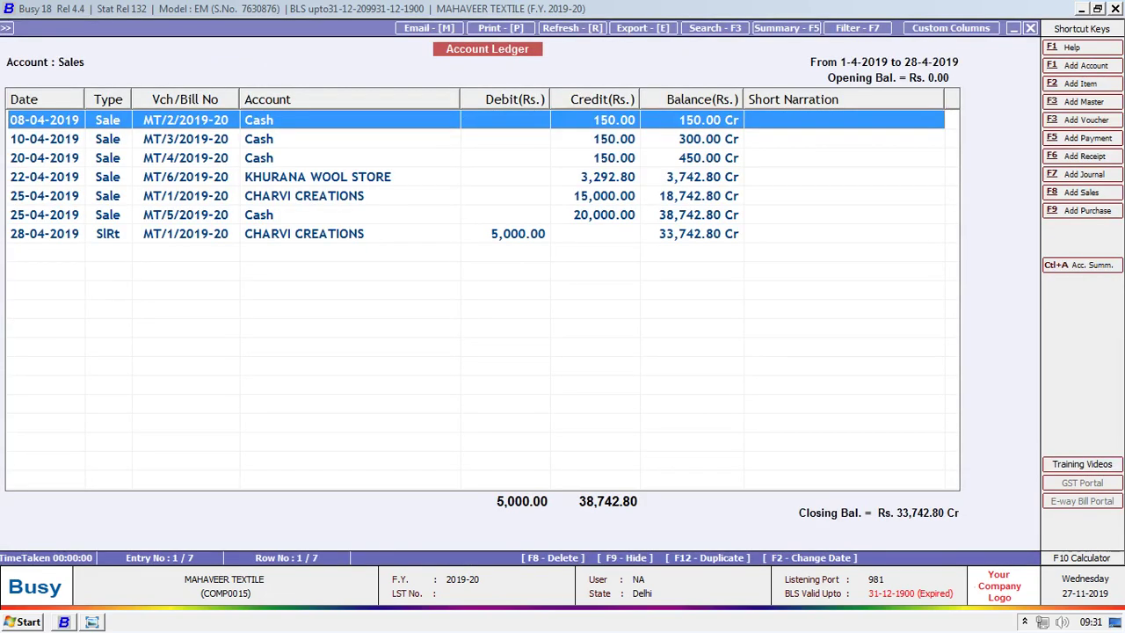
{"action": "key", "text": "Escape"}
Display the list of sales vouchers for all series from 01-04-2019 to 28-04-2019 and close it.
{"action": "key", "text": "Left"}
{"action": "key", "text": "Up"}
{"action": "key", "text": "Up"}
{"action": "key", "text": "Up"}
{"action": "key", "text": "Up"}
{"action": "key", "text": "Up"}
{"action": "key", "text": "Return"}
{"action": "key", "text": "Down"}
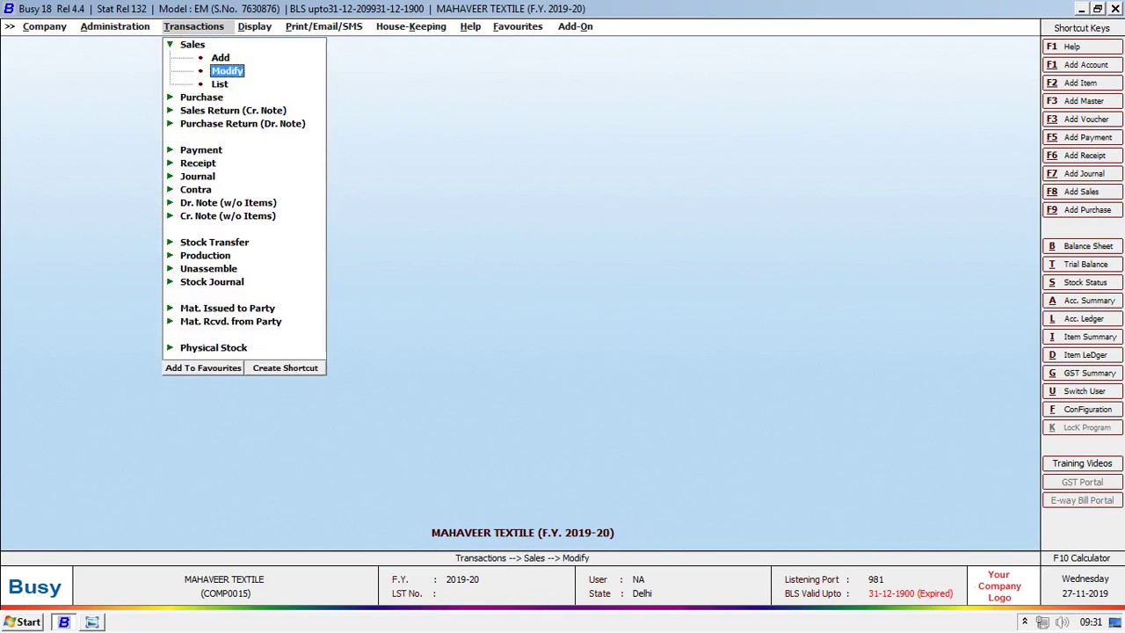
{"action": "key", "text": "Down"}
{"action": "key", "text": "Return"}
{"action": "key", "text": "Return"}
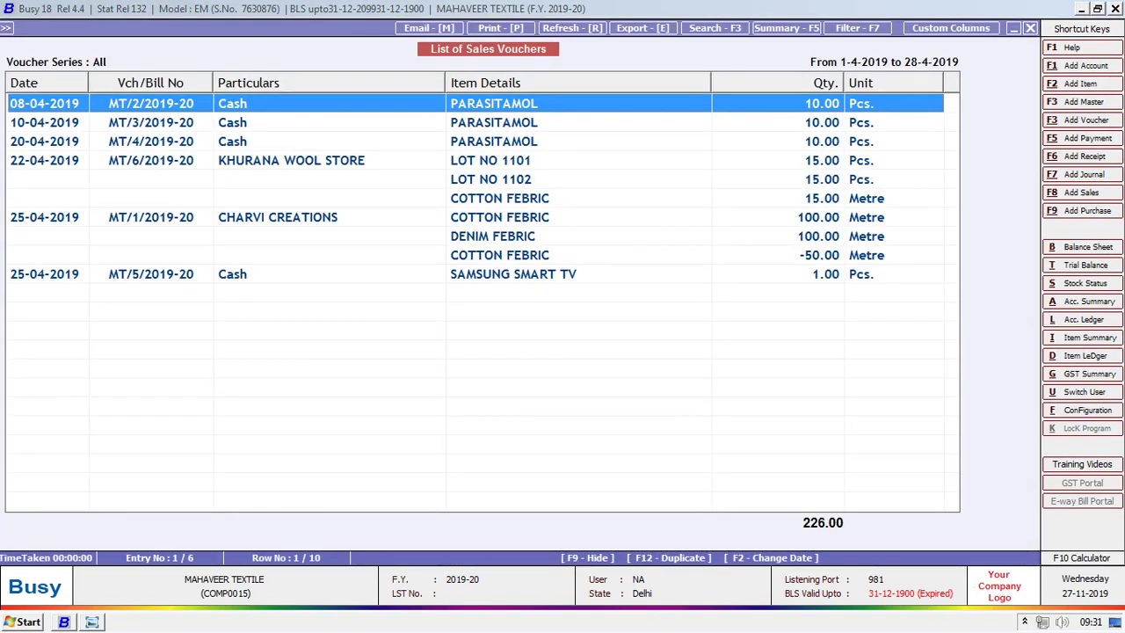
{"action": "key", "text": "Escape"}
{"action": "key", "text": "Escape"}
Open the list of standard account registers in the account books.
{"action": "key", "text": "Right"}
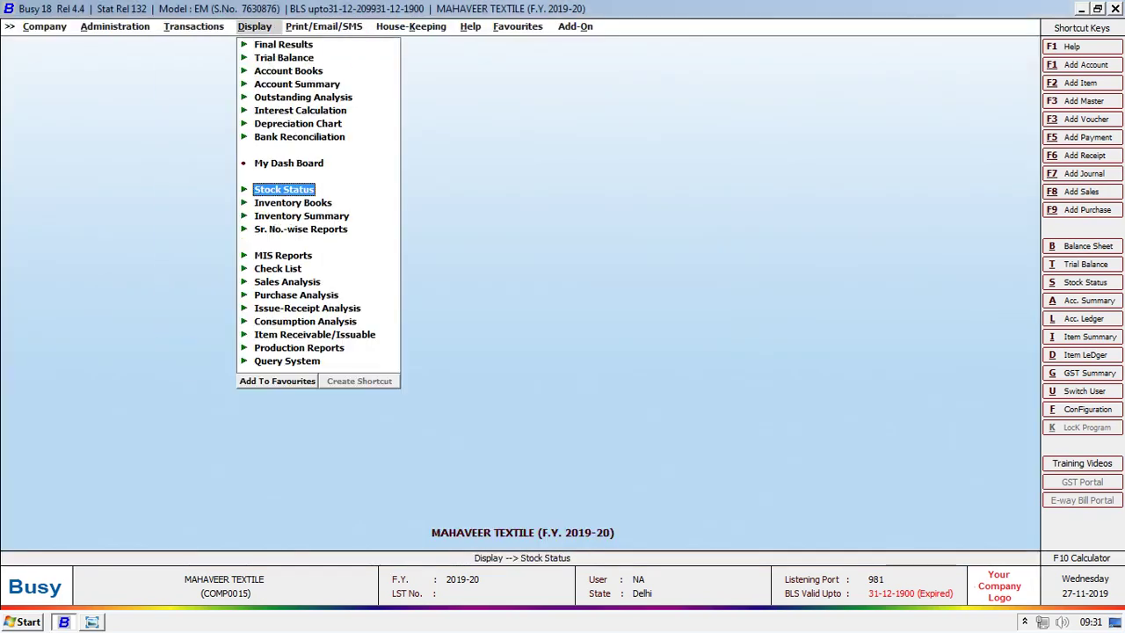
{"action": "key", "text": "Up"}
{"action": "key", "text": "Up"}
{"action": "key", "text": "Up"}
{"action": "key", "text": "Up"}
{"action": "key", "text": "Up"}
{"action": "key", "text": "Up"}
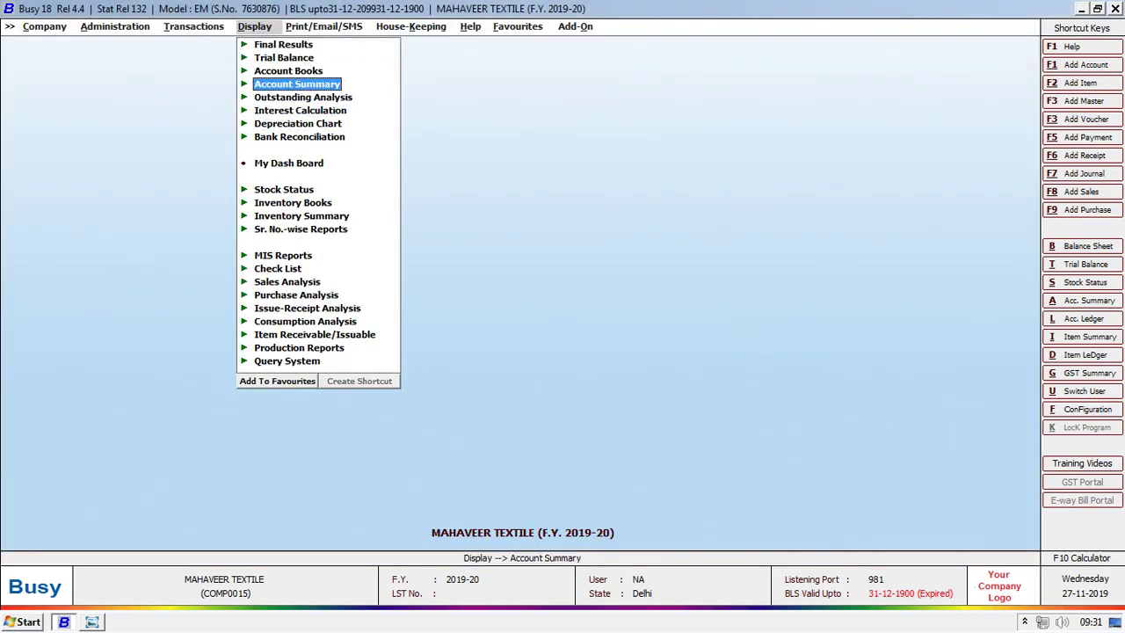
{"action": "key", "text": "Up"}
{"action": "key", "text": "Right"}
{"action": "key", "text": "Down"}
{"action": "key", "text": "Down"}
{"action": "key", "text": "Down"}
{"action": "key", "text": "Right"}
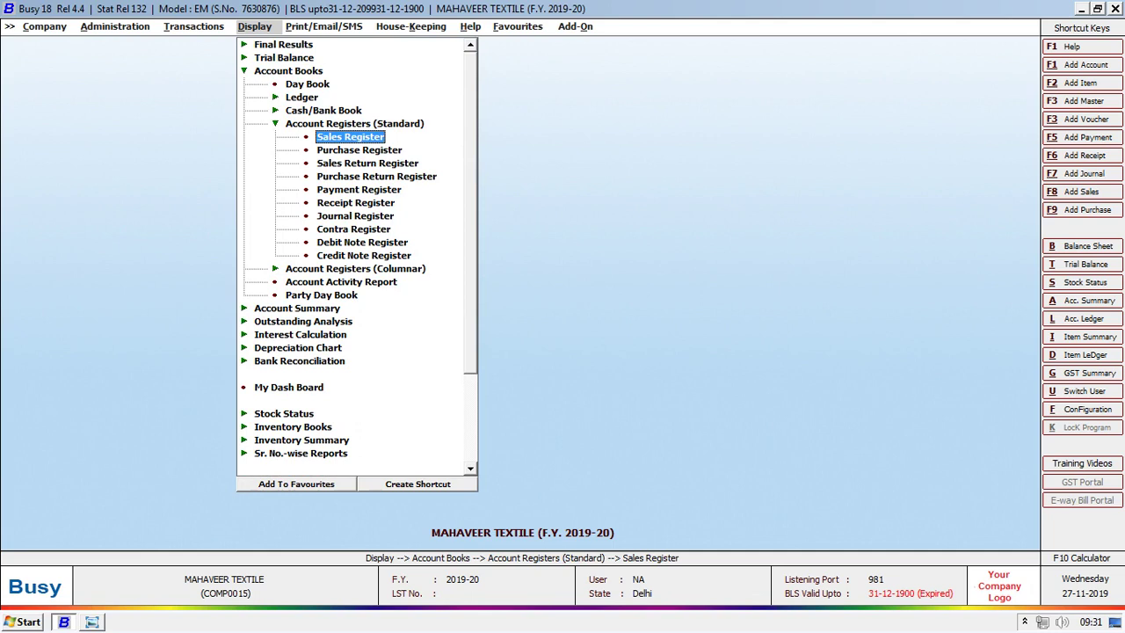
Display the Sales Register for all voucher series from 01-04-2019 to 28-04-2019, go through its entries and close it.
{"action": "key", "text": "Return"}
{"action": "key", "text": "Down"}
{"action": "key", "text": "Down"}
{"action": "key", "text": "Up"}
{"action": "key", "text": "Up"}
{"action": "key", "text": "Return"}
{"action": "key", "text": "Return"}
{"action": "key", "text": "Return"}
{"action": "key", "text": "F2"}
{"action": "key", "text": "Down"}
{"action": "key", "text": "Down"}
{"action": "key", "text": "Down"}
{"action": "key", "text": "Down"}
{"action": "key", "text": "Down"}
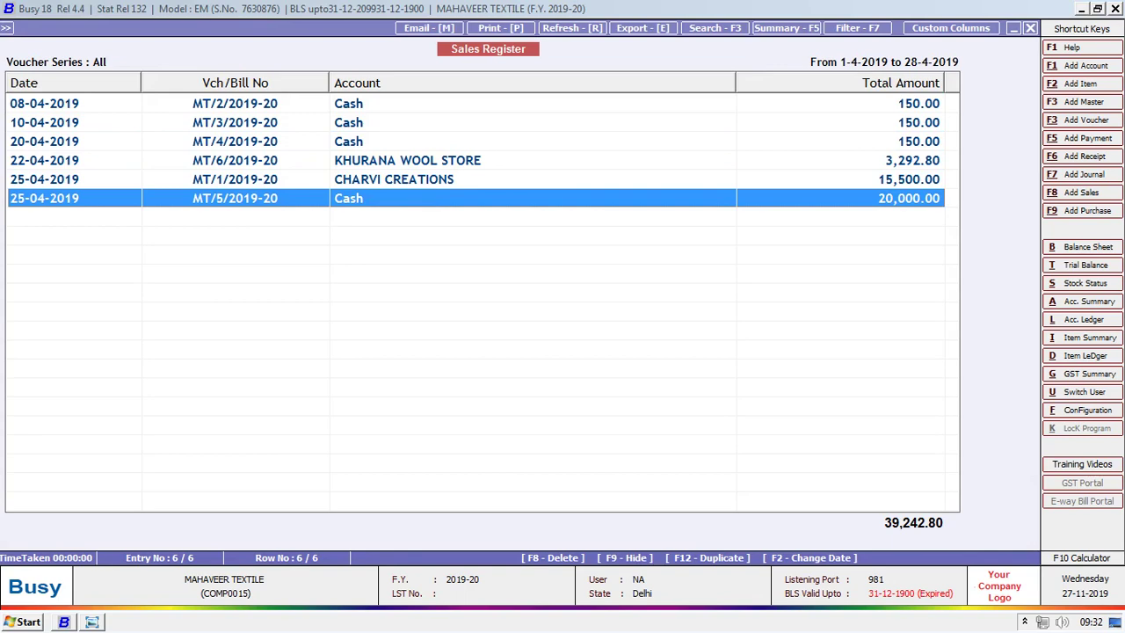
{"action": "key", "text": "Escape"}
{"action": "key", "text": "Escape"}
Check the eighth exercise question, then display the Day Book without cash balances from 01-04-2019 to 28-04-2019 and close it.
{"action": "key", "text": "alt+Tab"}
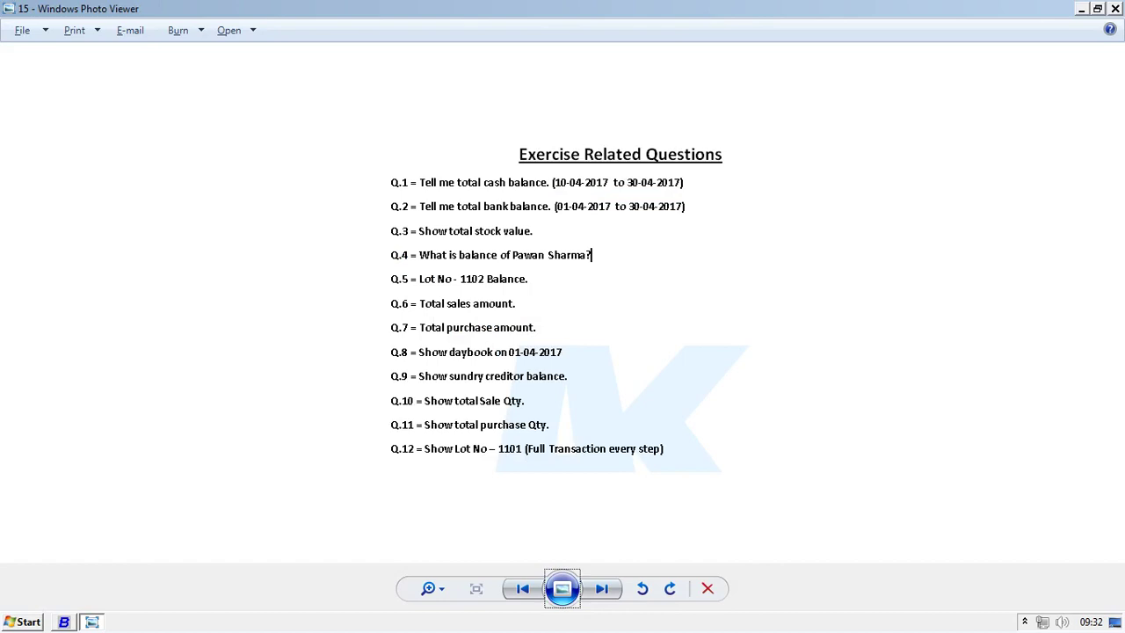
{"action": "key", "text": "alt+Tab"}
{"action": "key", "text": "Escape"}
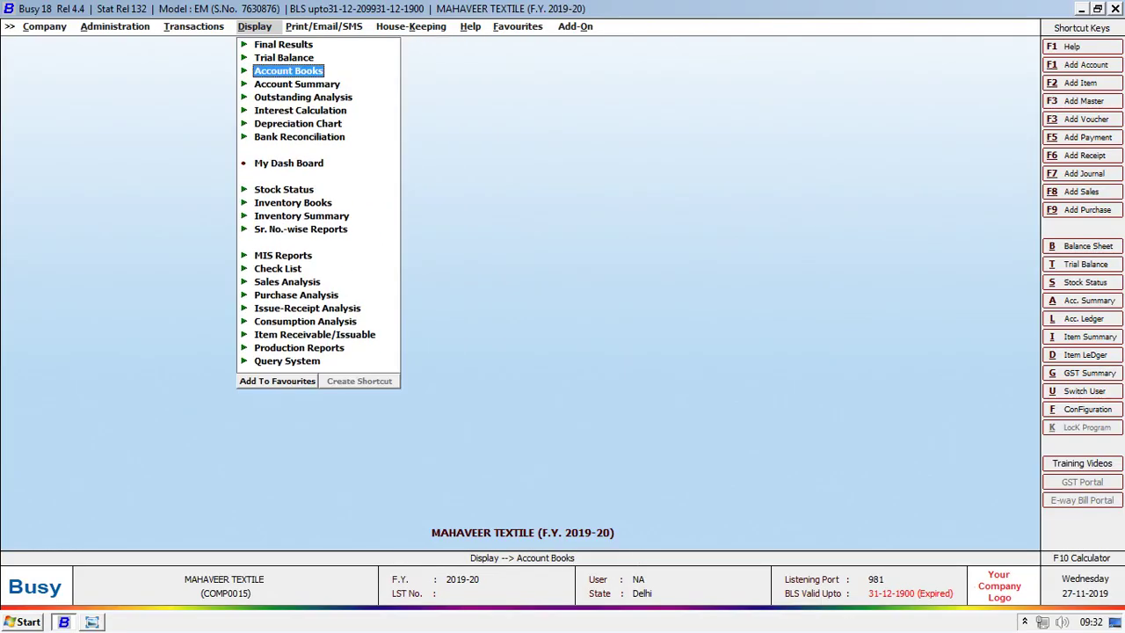
{"action": "key", "text": "Return"}
{"action": "key", "text": "Down"}
{"action": "key", "text": "Up"}
{"action": "key", "text": "Return"}
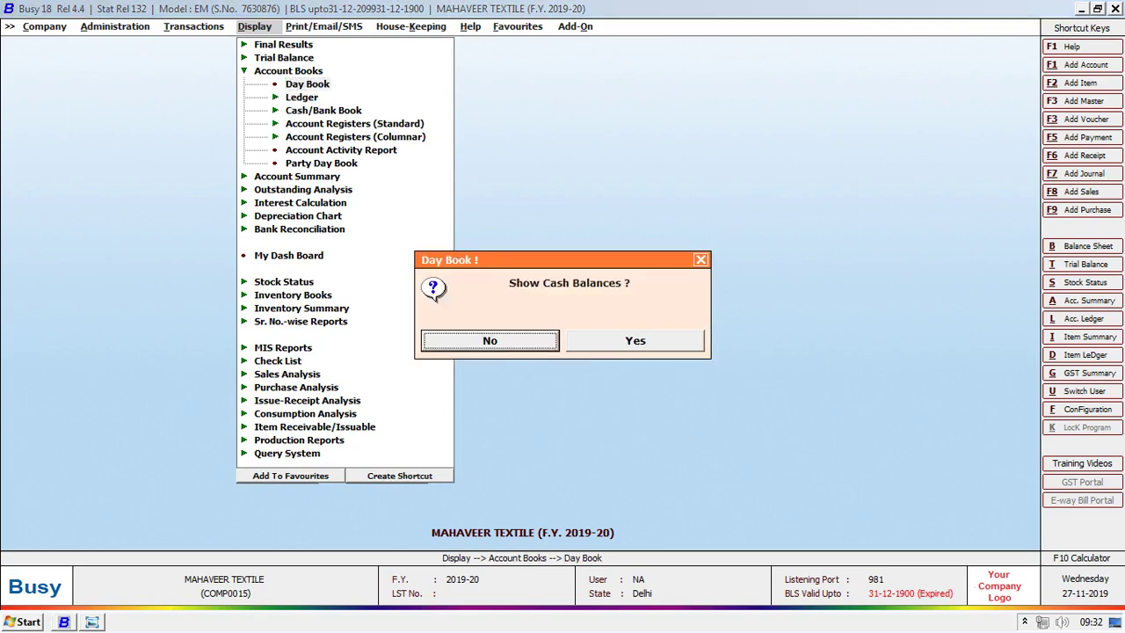
{"action": "key", "text": "Return"}
{"action": "key", "text": "Return"}
{"action": "key", "text": "Return"}
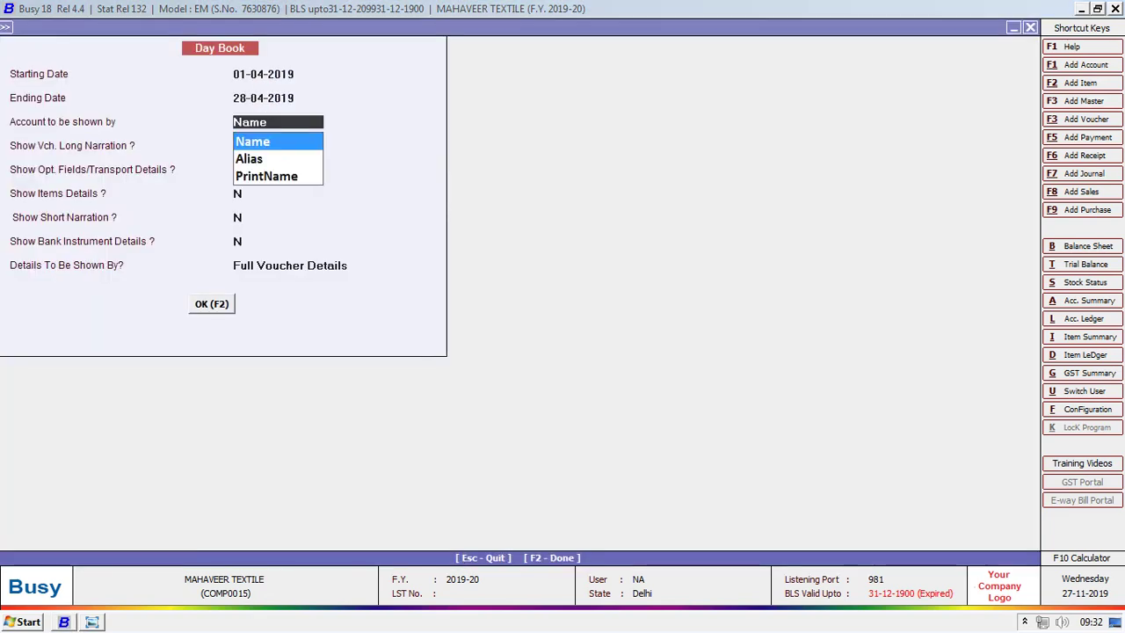
{"action": "key", "text": "F2"}
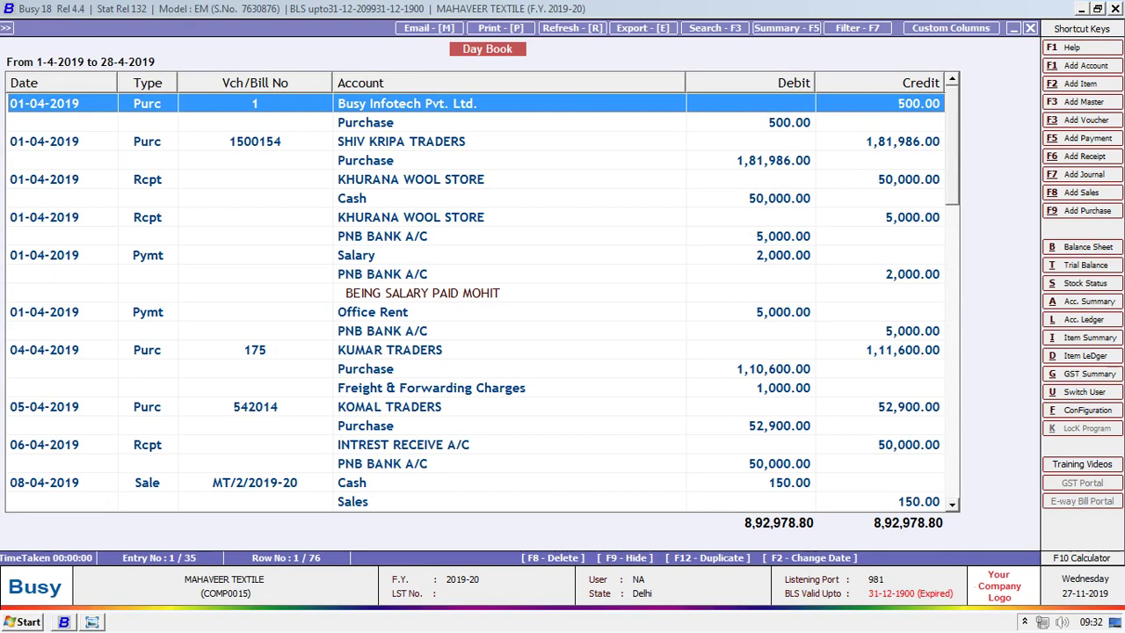
{"action": "key", "text": "Escape"}
{"action": "key", "text": "Escape"}
{"action": "key", "text": "Escape"}
Check the ninth exercise question on the sundry creditor balance, then open the outstanding analysis reports.
{"action": "key", "text": "alt+Tab"}
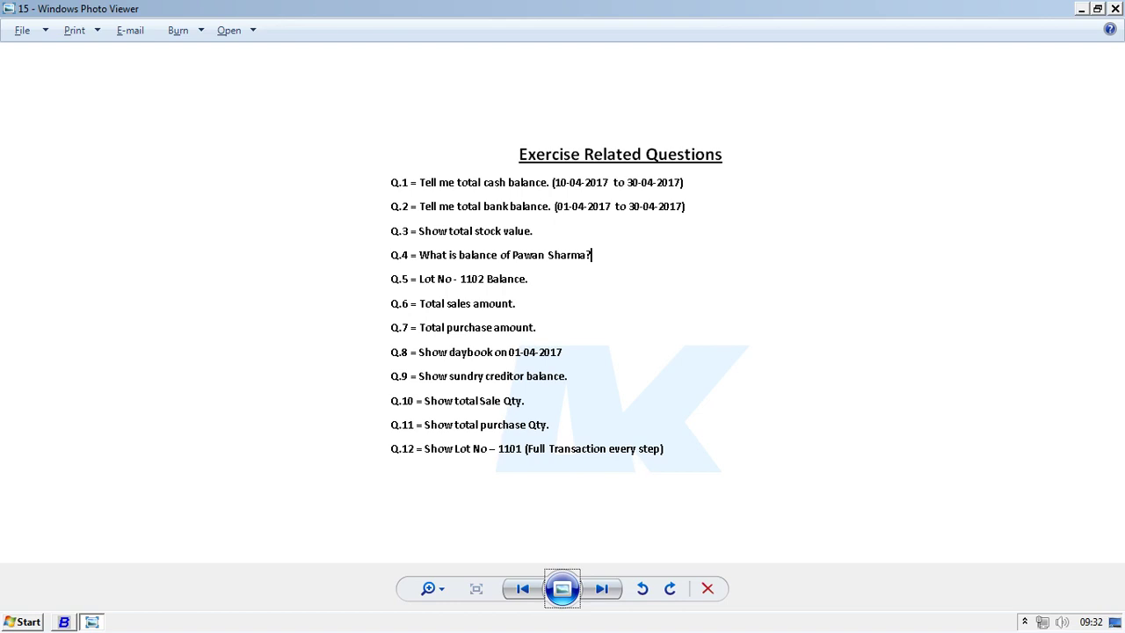
{"action": "key", "text": "alt+Tab"}
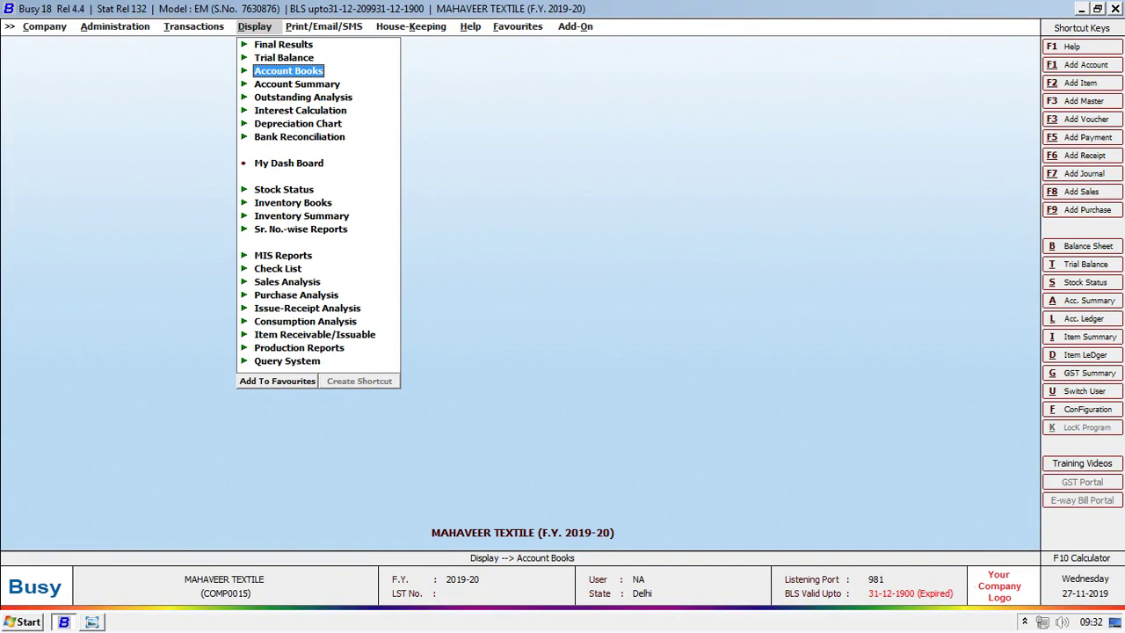
{"action": "key", "text": "Down"}
{"action": "key", "text": "Down"}
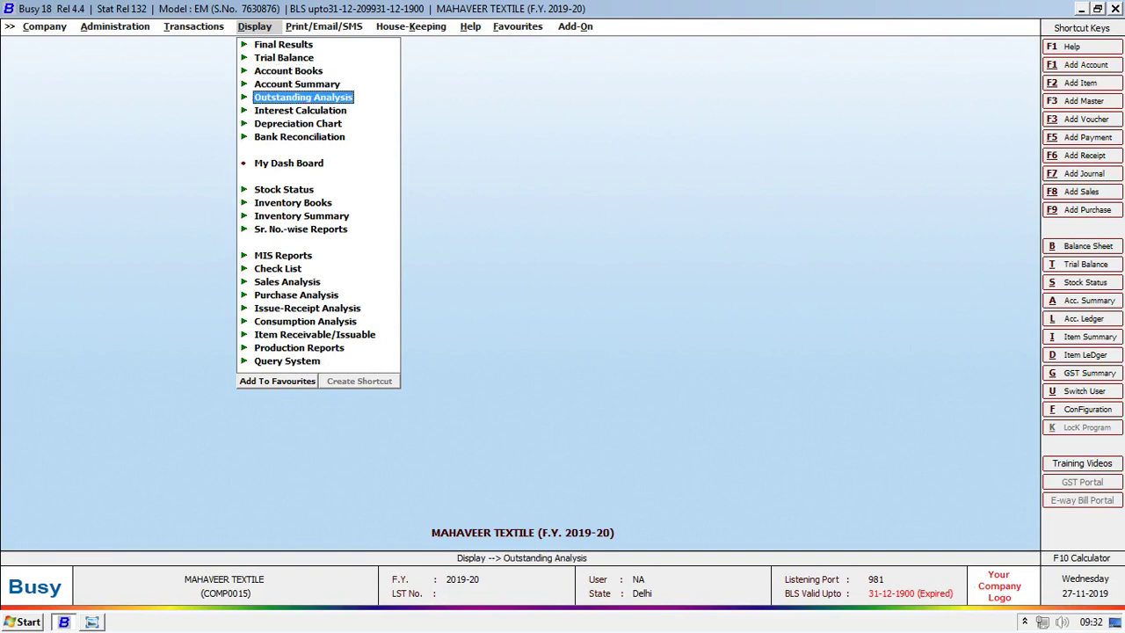
{"action": "key", "text": "Return"}
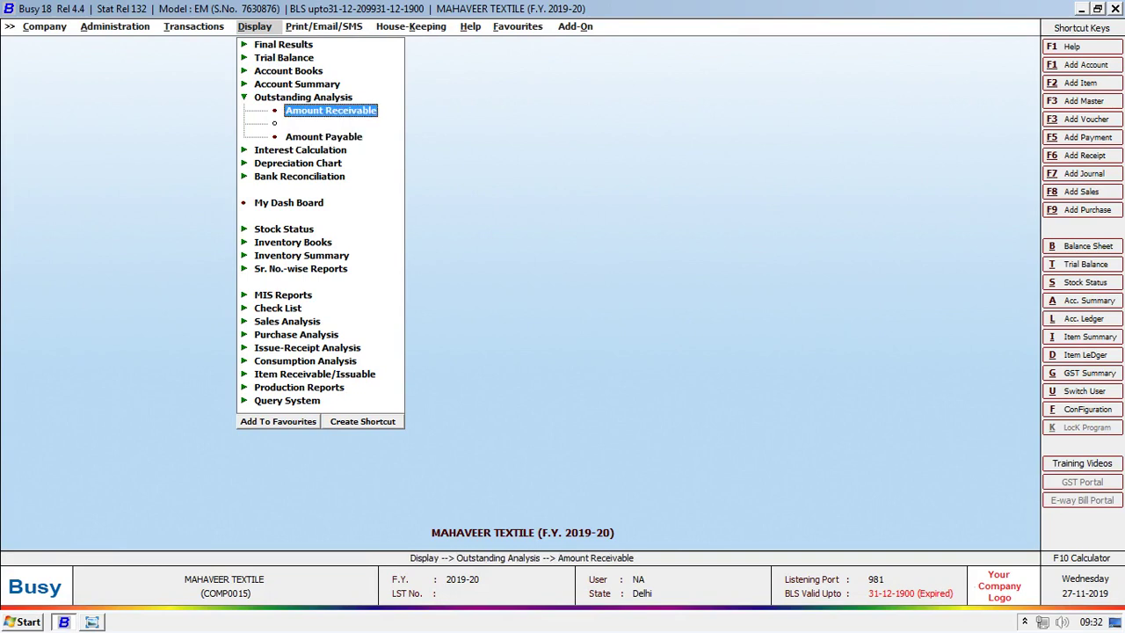
{"action": "left_click", "coordinate": [324, 136]}
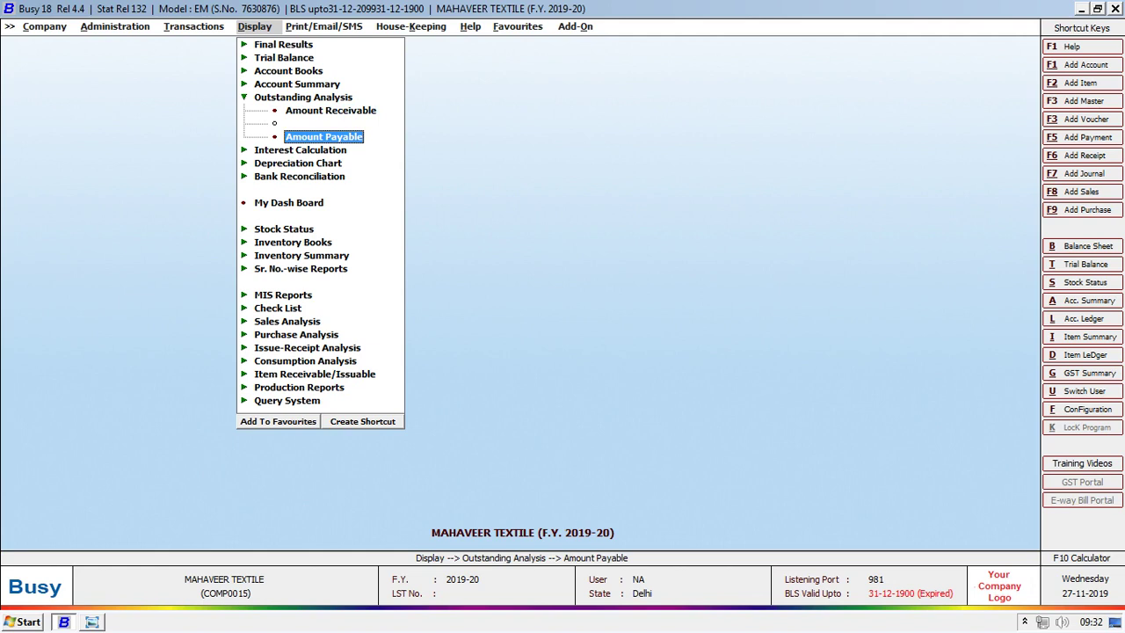
{"action": "left_click", "coordinate": [331, 110]}
{"action": "key", "text": "Return"}
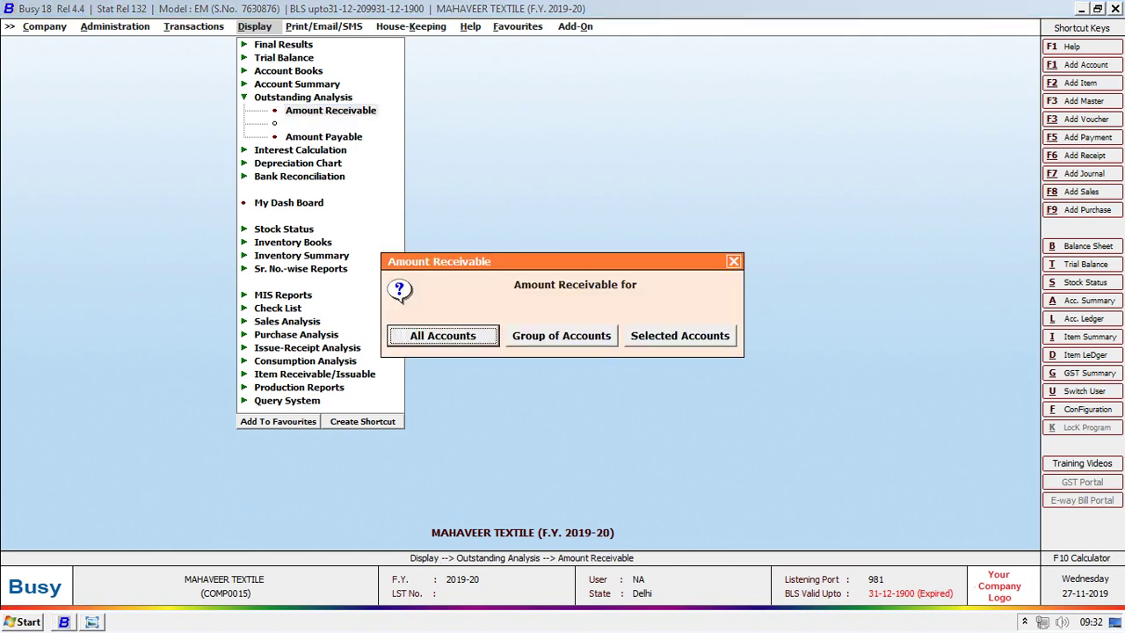
{"action": "key", "text": "Escape"}
Display the Amount Payable report for the Sundry Creditors account group as on 28-04-2019.
{"action": "left_click", "coordinate": [324, 136]}
{"action": "key", "text": "Return"}
{"action": "key", "text": "Right"}
{"action": "key", "text": "Left"}
{"action": "key", "text": "Right"}
{"action": "key", "text": "Return"}
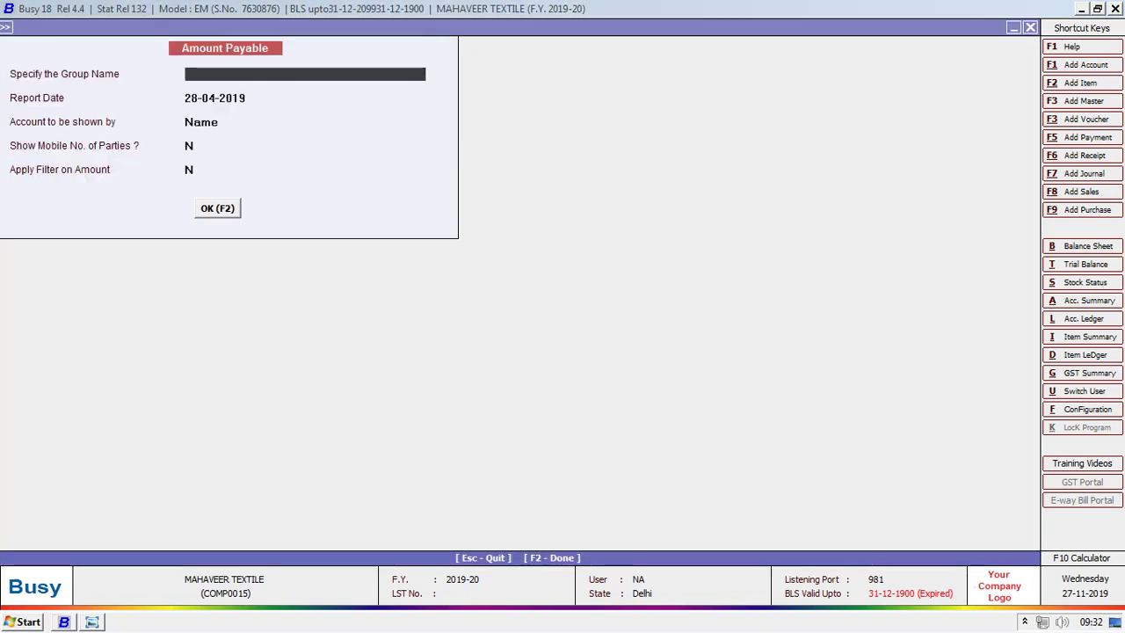
{"action": "type", "text": "sun"}
{"action": "key", "text": "Return"}
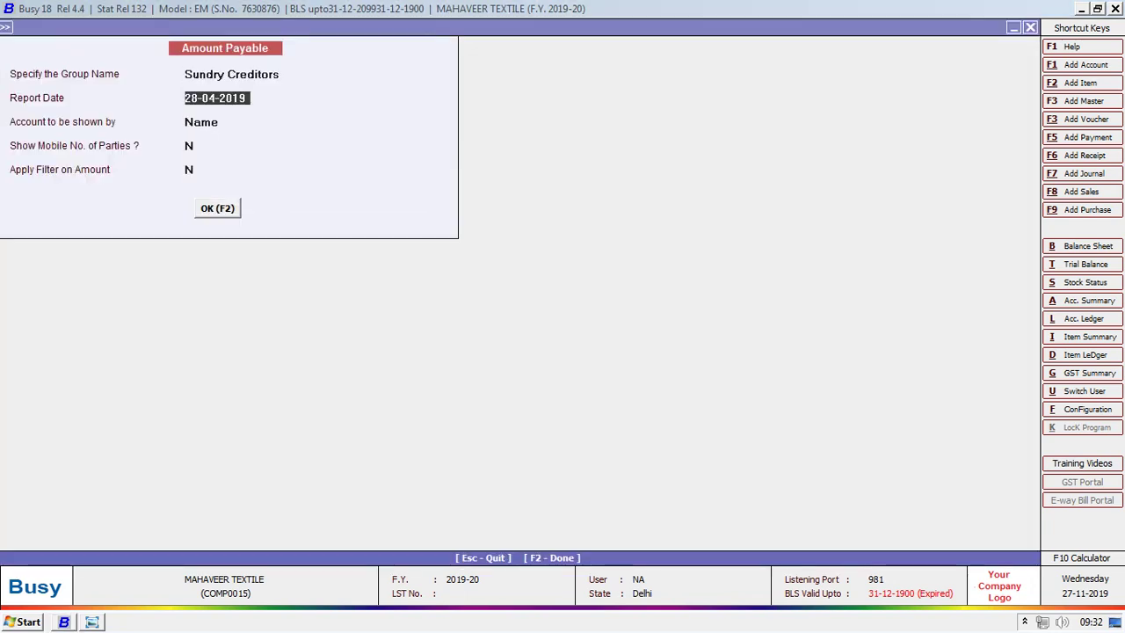
{"action": "key", "text": "F2"}
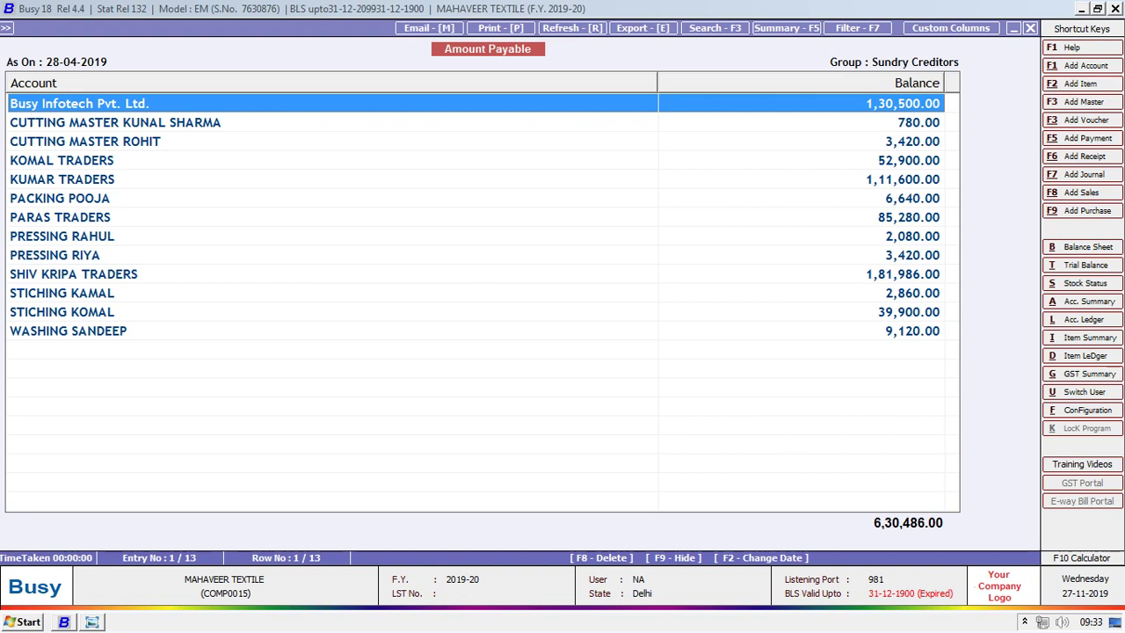
Check the tenth exercise question on total sale quantity and close the Amount Payable report.
{"action": "key", "text": "alt+Tab"}
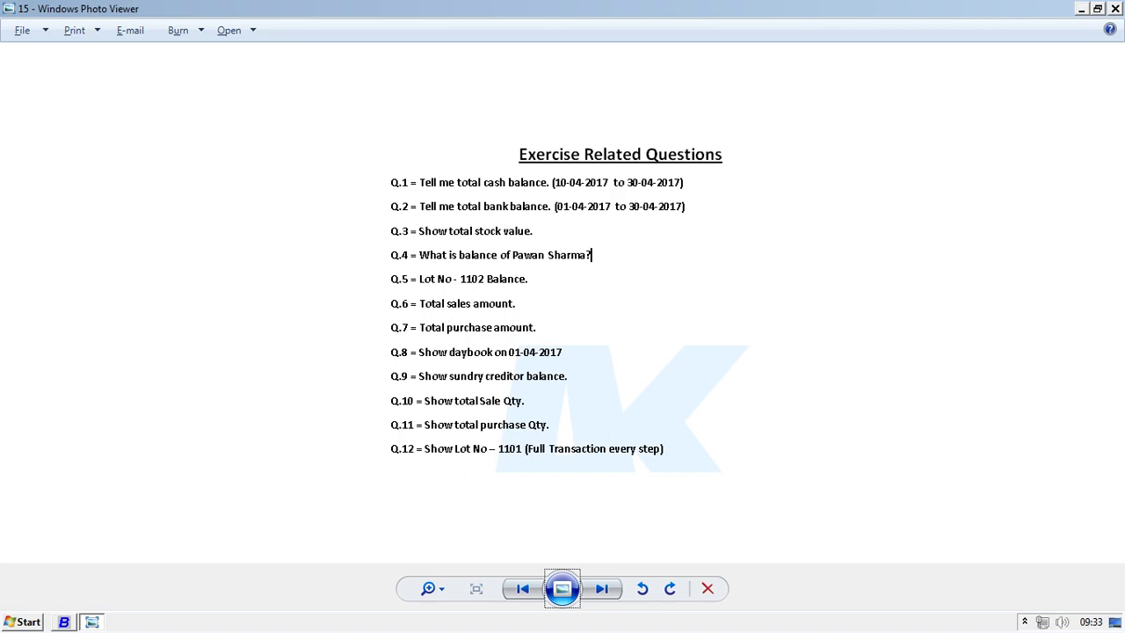
{"action": "key", "text": "alt+Tab"}
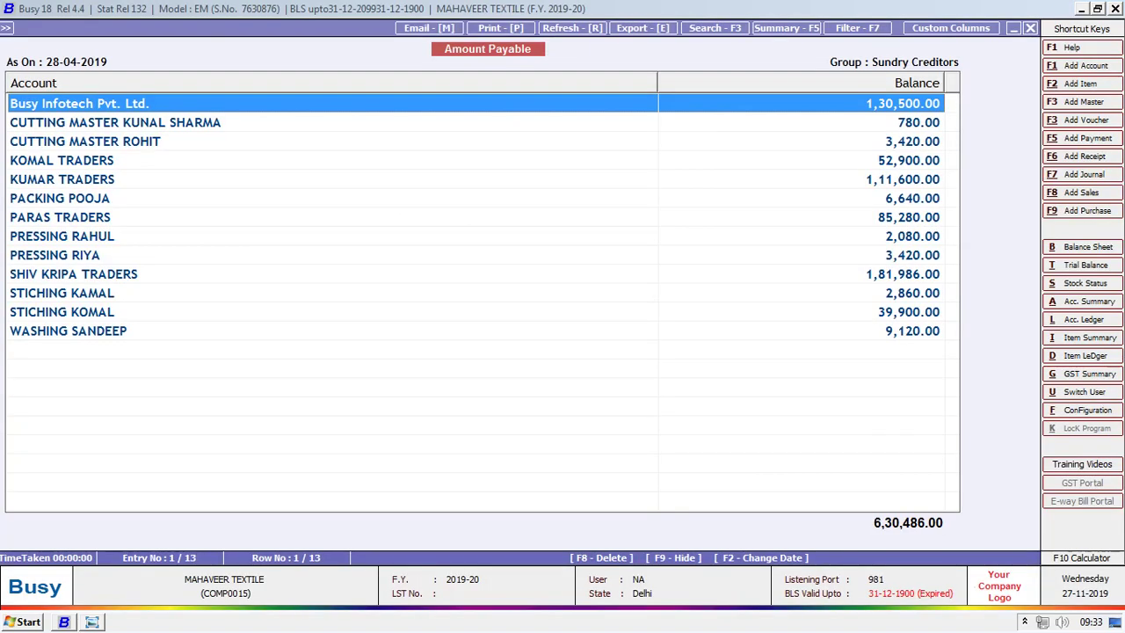
{"action": "key", "text": "Escape"}
{"action": "key", "text": "Escape"}
{"action": "key", "text": "Escape"}
{"action": "key", "text": "Escape"}
Display the list of sales vouchers with item quantities for all series from 01-04-2019 to 28-04-2019.
{"action": "key", "text": "Left"}
{"action": "key", "text": "Down"}
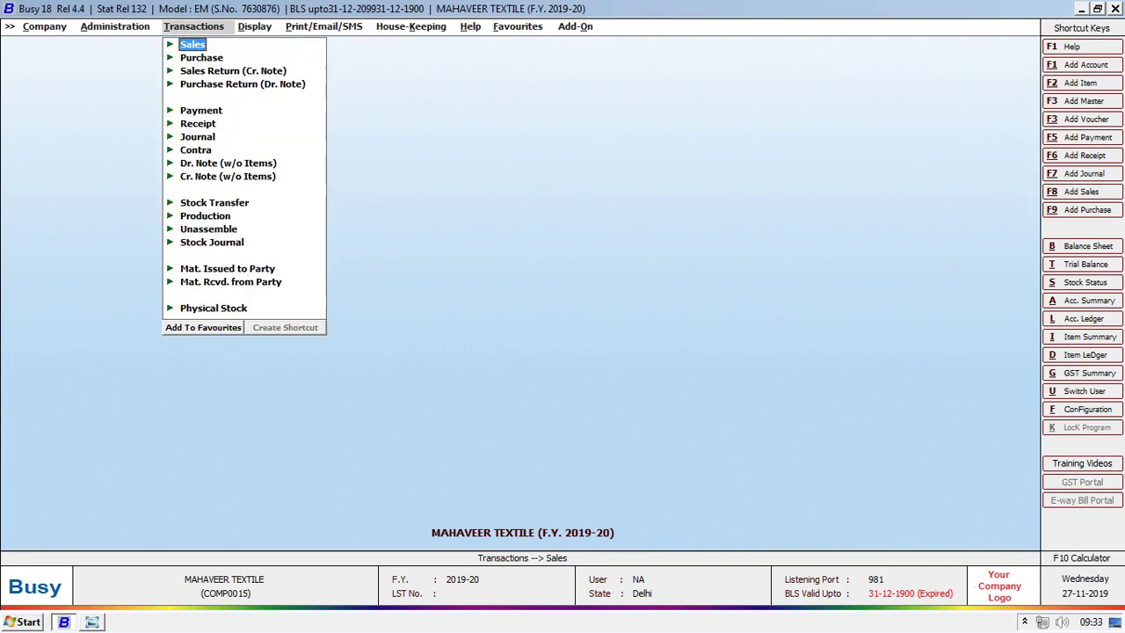
{"action": "key", "text": "Down"}
{"action": "key", "text": "Up"}
{"action": "key", "text": "Down"}
{"action": "key", "text": "Up"}
{"action": "key", "text": "Return"}
{"action": "key", "text": "Down"}
{"action": "key", "text": "Down"}
{"action": "key", "text": "Return"}
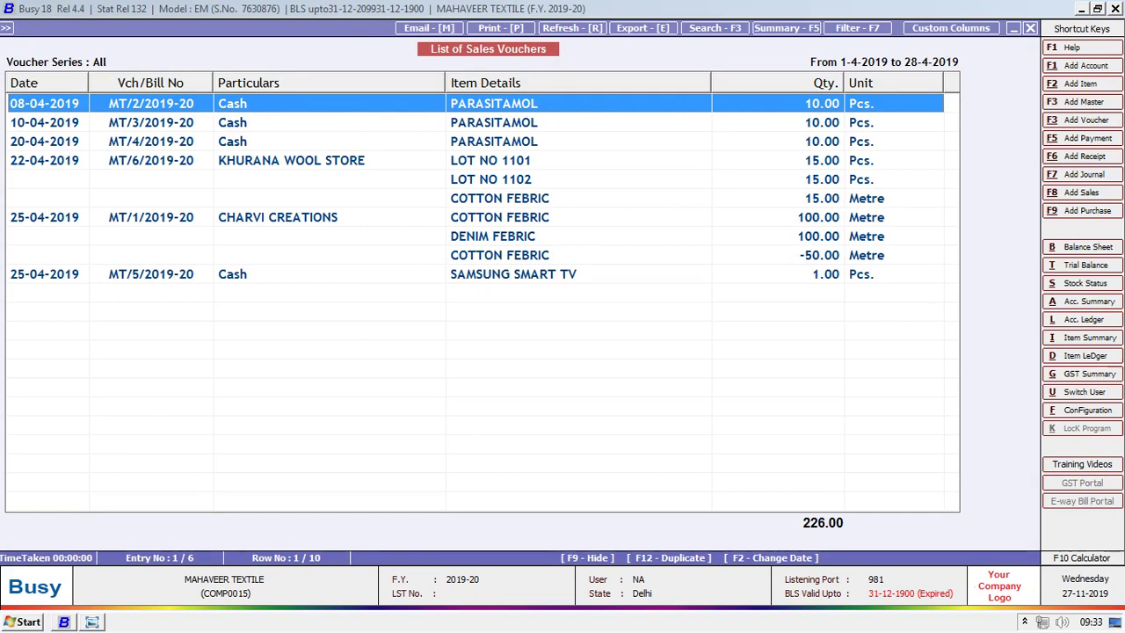
Check the eleventh exercise question on total purchase quantity and close the sales voucher list.
{"action": "key", "text": "alt+Tab"}
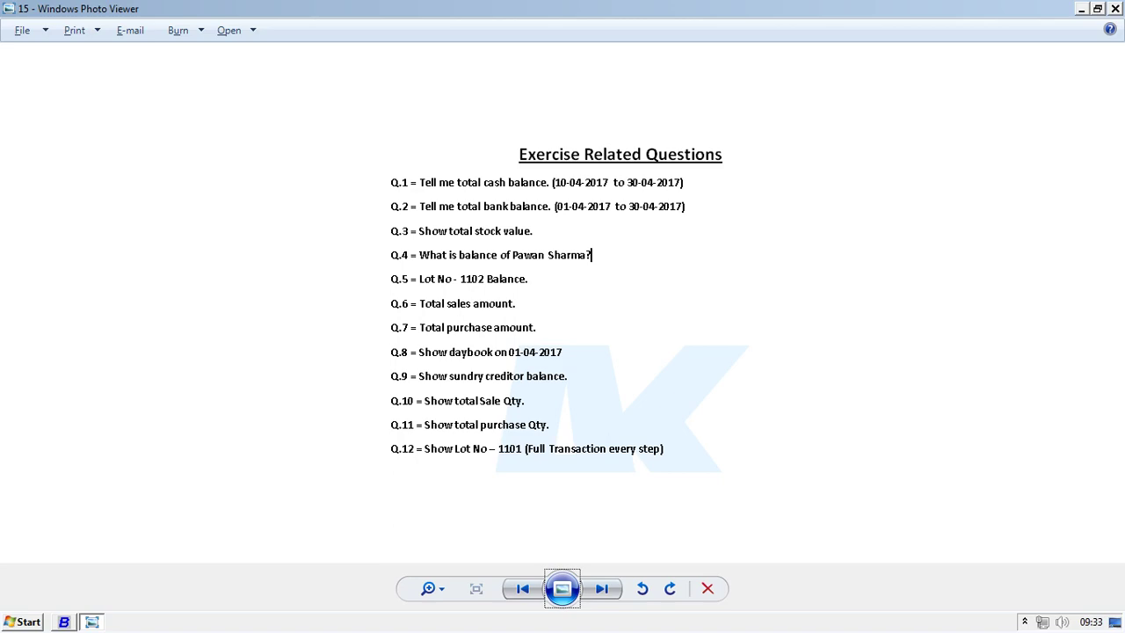
{"action": "key", "text": "alt+Tab"}
{"action": "key", "text": "Escape"}
{"action": "key", "text": "Escape"}
{"action": "key", "text": "Escape"}
Display the list of purchase vouchers with item quantities for all series from 01-04-2019 to 28-04-2019.
{"action": "key", "text": "Down"}
{"action": "key", "text": "Return"}
{"action": "key", "text": "Down"}
{"action": "key", "text": "Down"}
{"action": "key", "text": "Return"}
{"action": "key", "text": "Return"}
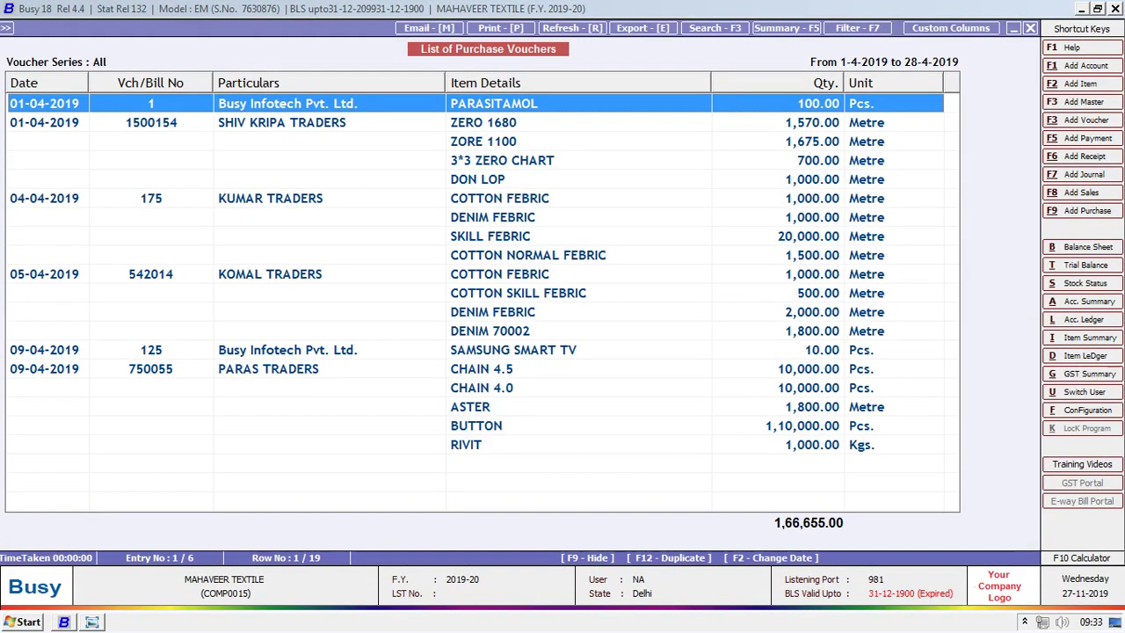
Check the twelfth exercise question on Lot No 1101, then open a query on transactions for inventory vouchers.
{"action": "key", "text": "alt+Tab"}
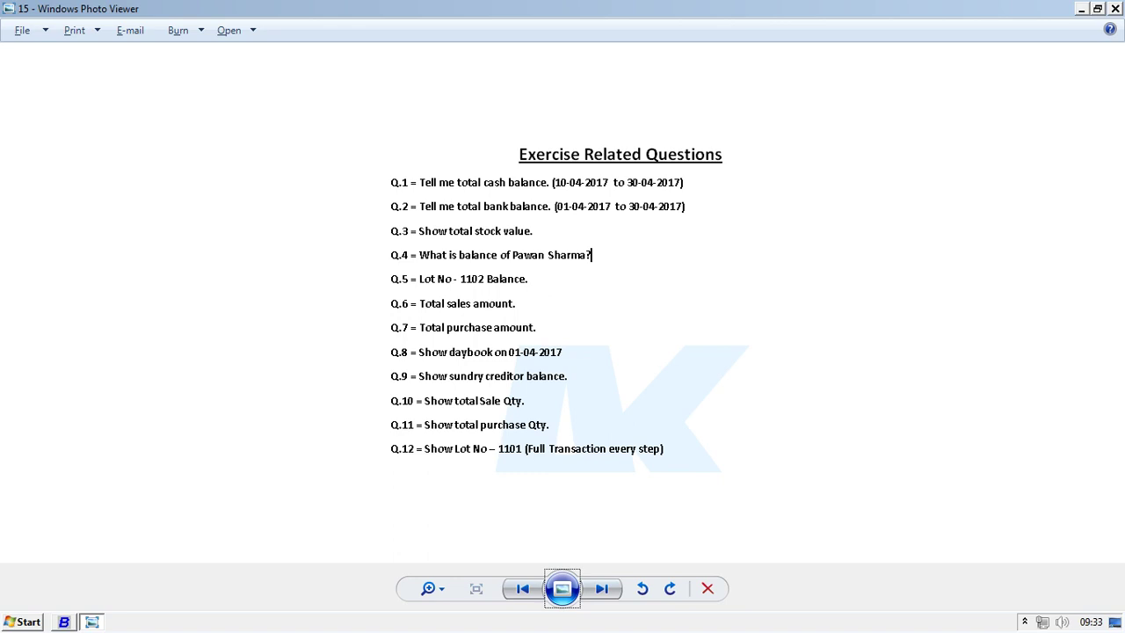
{"action": "key", "text": "alt+Tab"}
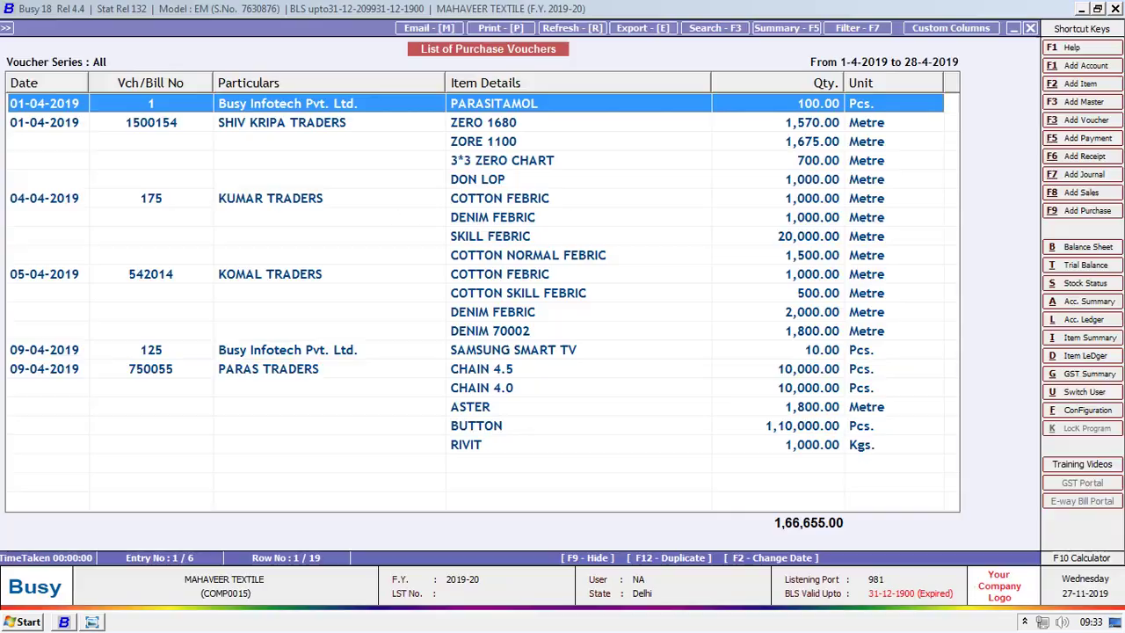
{"action": "key", "text": "Escape"}
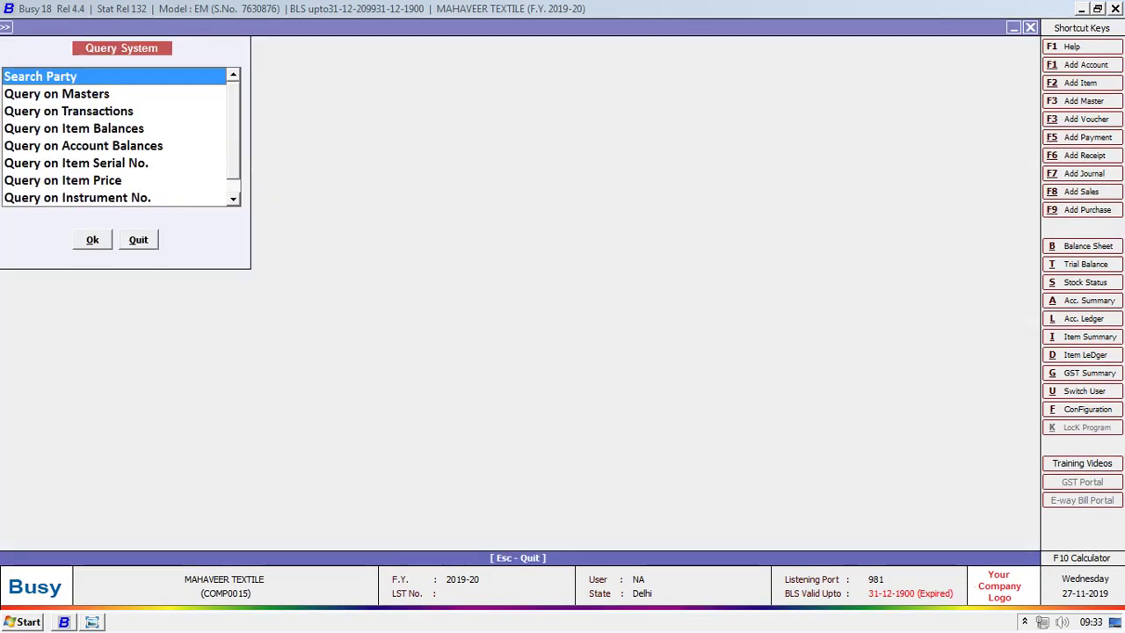
{"action": "key", "text": "Down"}
{"action": "key", "text": "Down"}
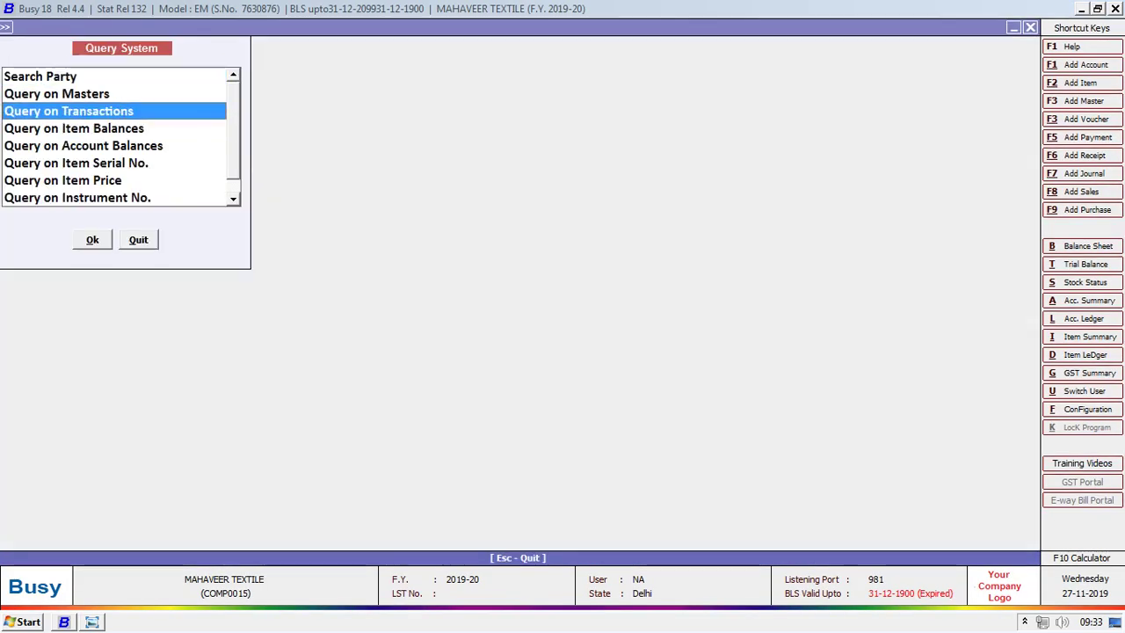
{"action": "key", "text": "Return"}
{"action": "key", "text": "Right"}
{"action": "key", "text": "Return"}
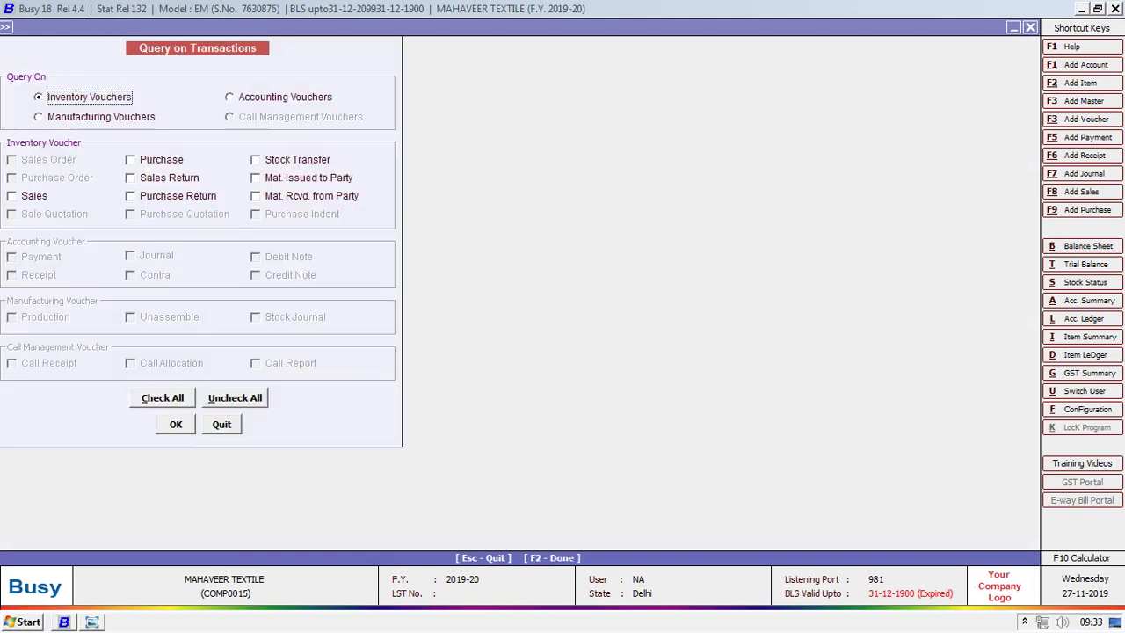
Set up a stock transfer voucher query for the Main series, filtered on the item LOT NO 1101.
{"action": "left_click", "coordinate": [255, 160]}
{"action": "key", "text": "F2"}
{"action": "key", "text": "Return"}
{"action": "key", "text": "Return"}
{"action": "key", "text": "Return"}
{"action": "key", "text": "Return"}
{"action": "key", "text": "Return"}
{"action": "key", "text": "y"}
{"action": "key", "text": "Return"}
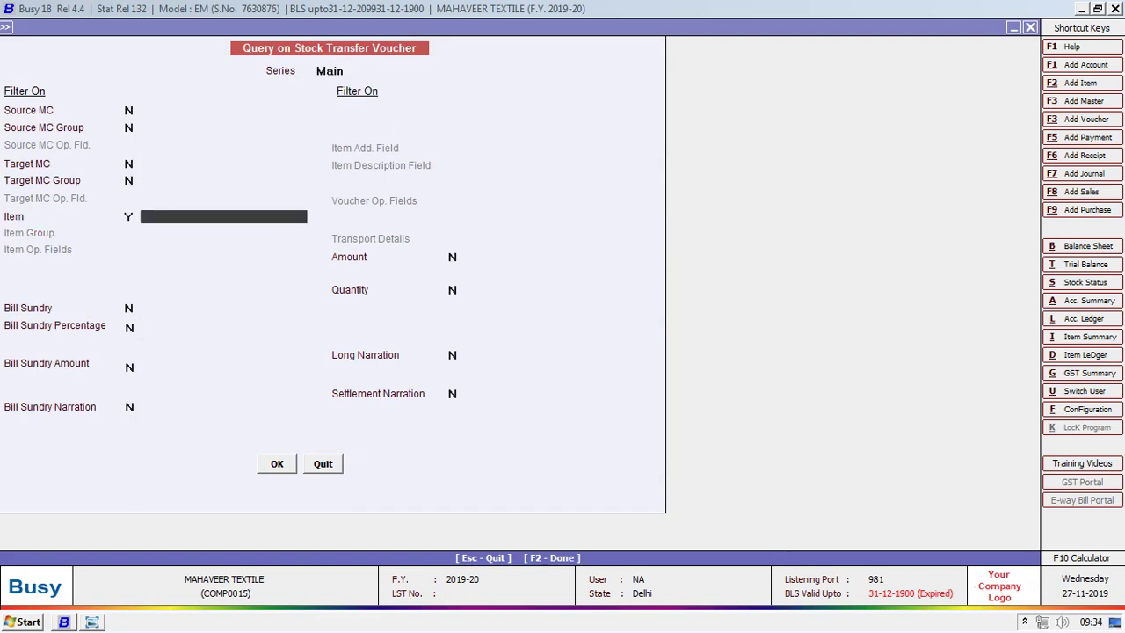
{"action": "type", "text": "l"}
{"action": "key", "text": "Return"}
{"action": "key", "text": "Return"}
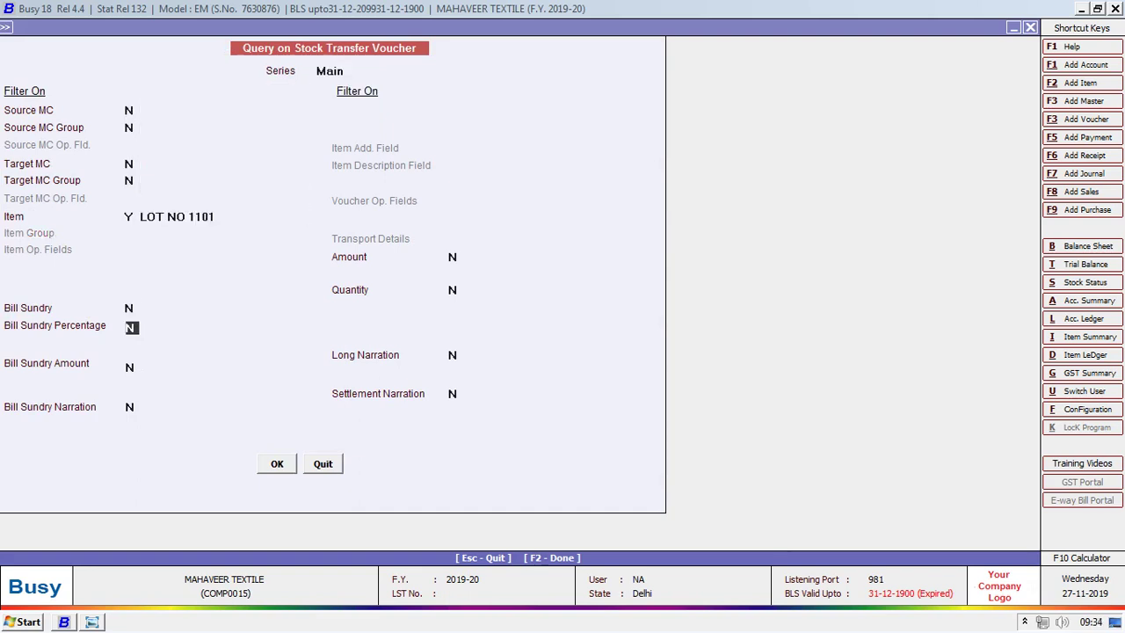
Run the stock transfer query from 01-04-2019 to 28-04-2019, then close its results and the query windows.
{"action": "key", "text": "F2"}
{"action": "key", "text": "Return"}
{"action": "key", "text": "F2"}
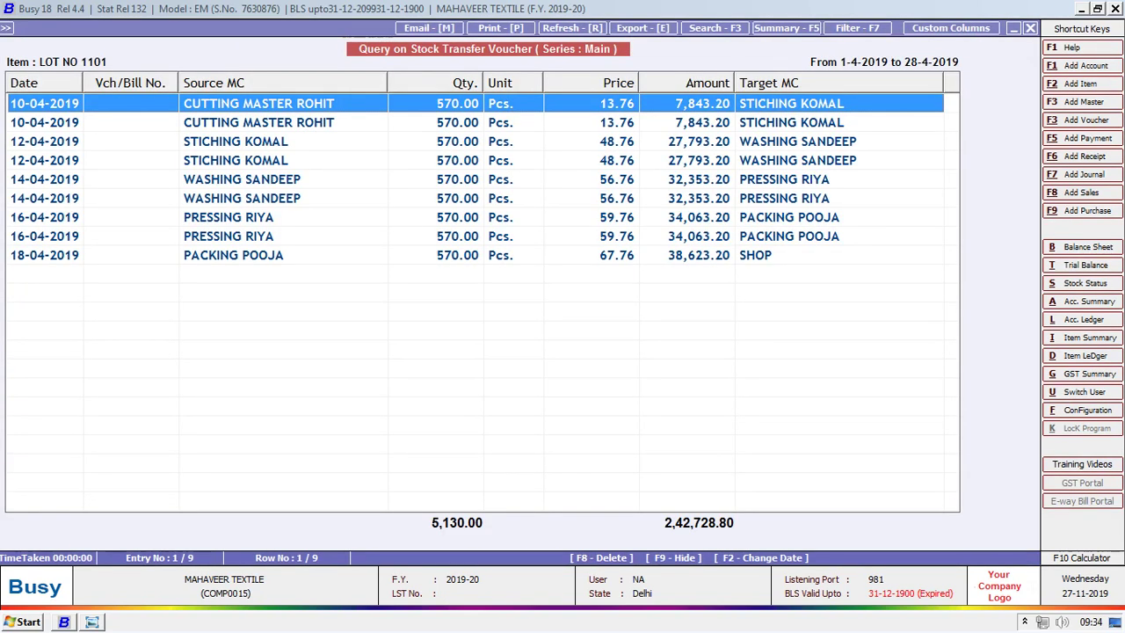
{"action": "key", "text": "Escape"}
{"action": "key", "text": "Escape"}
{"action": "key", "text": "Escape"}
{"action": "key", "text": "Escape"}
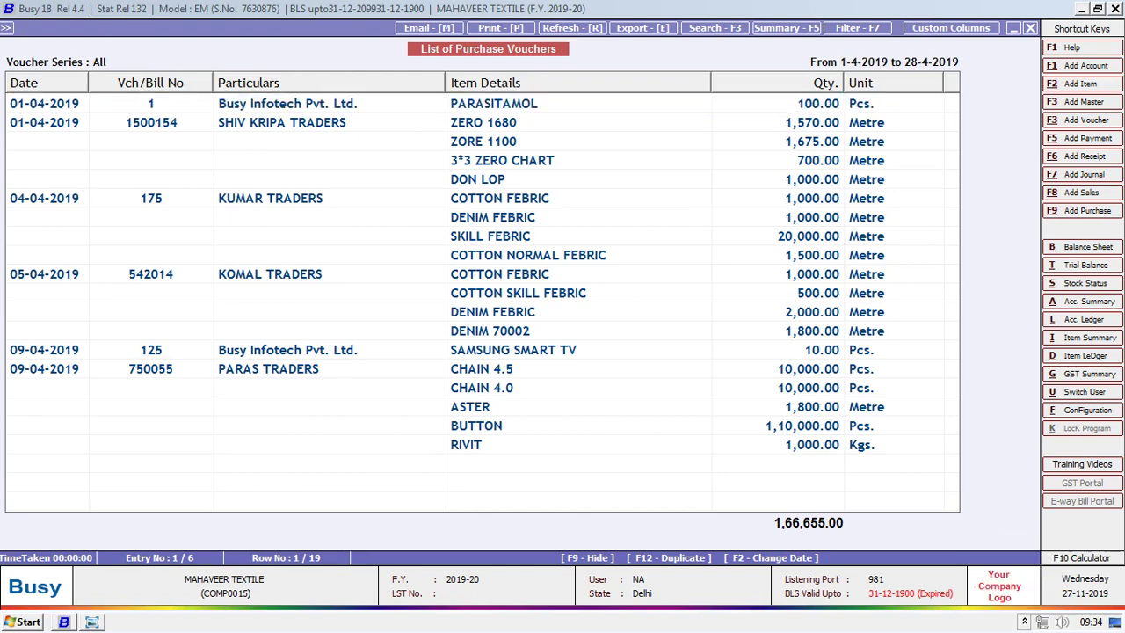
{"action": "left_click", "coordinate": [1024, 622]}
{"action": "left_click", "coordinate": [1010, 556]}
{"action": "left_click", "coordinate": [1078, 460]}
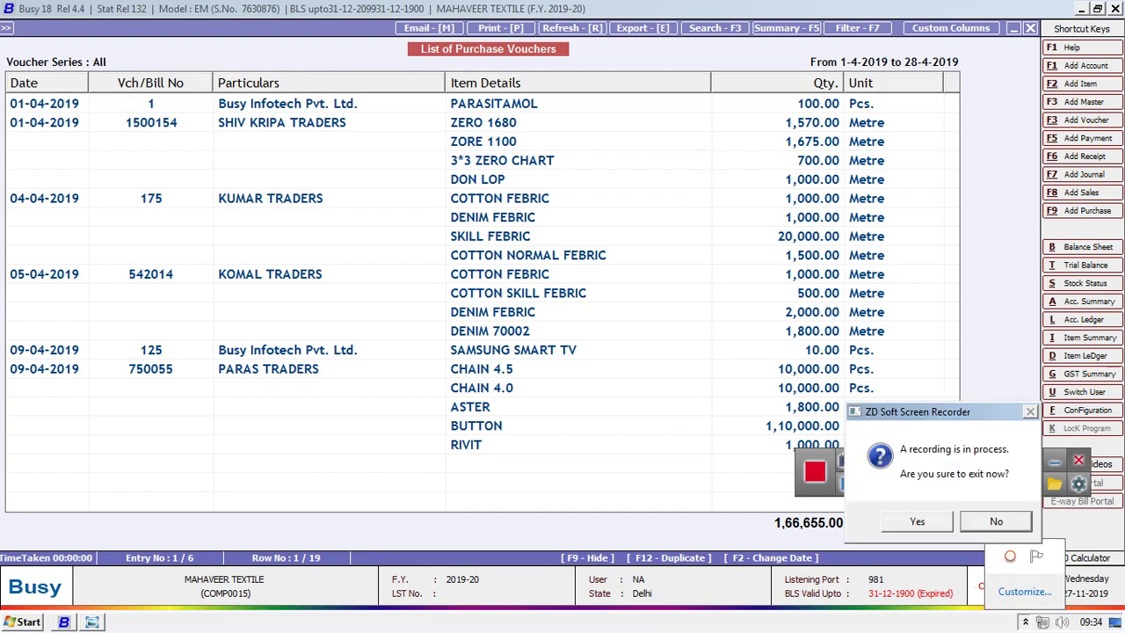